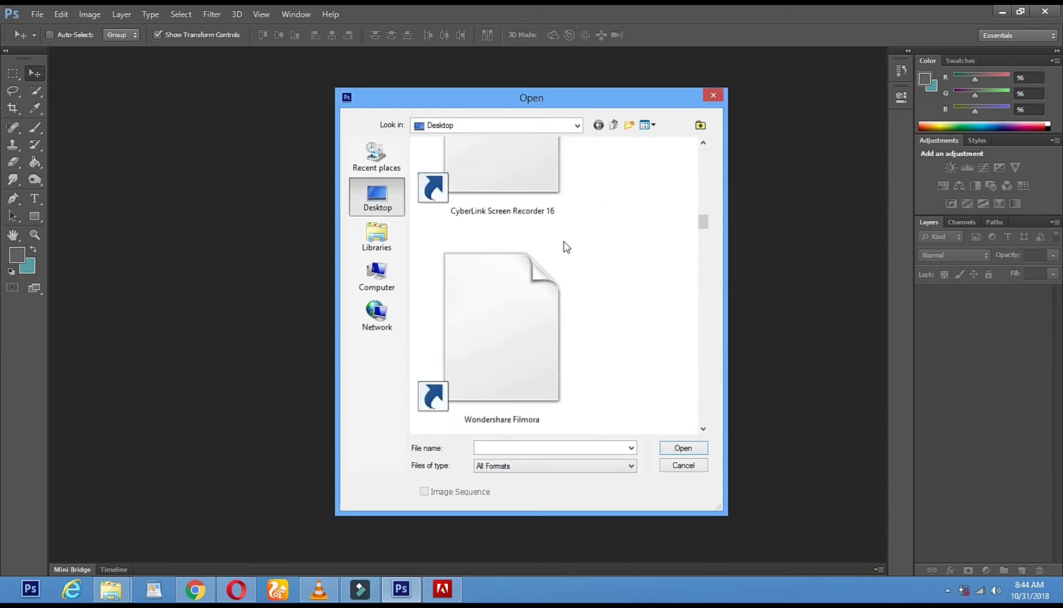
Open phone-1682317_960_720.png, the blank phone on a transparent background, from the Desktop
{"action": "scroll", "coordinate": [565, 246], "scroll_direction": "down", "scroll_amount": 8}
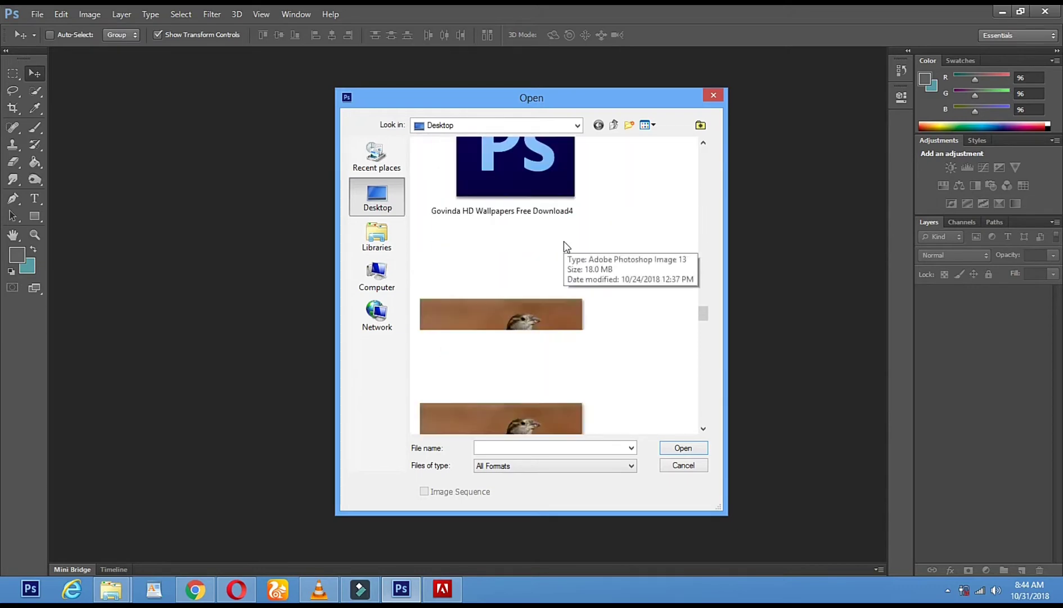
{"action": "scroll", "coordinate": [566, 247], "scroll_direction": "down", "scroll_amount": 5}
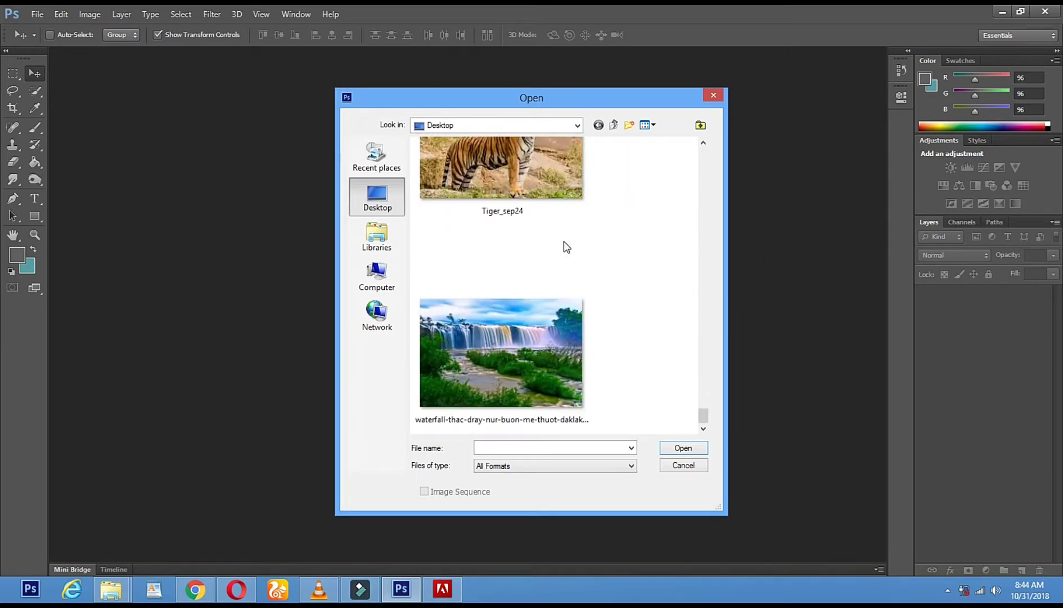
{"action": "left_click_drag", "start_coordinate": [708, 423], "coordinate": [718, 354]}
{"action": "double_click", "coordinate": [488, 360]}
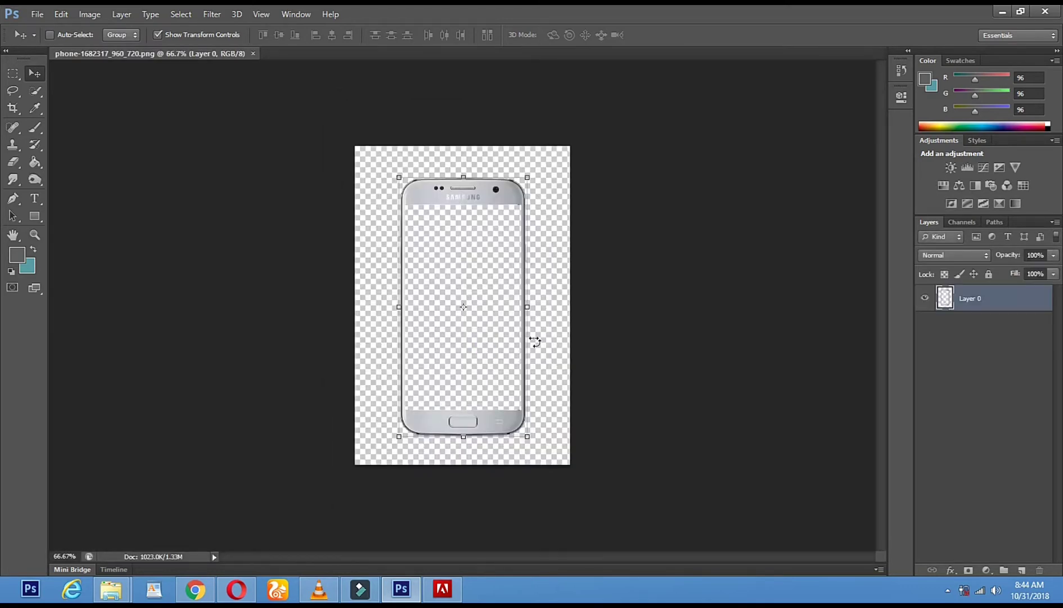
Open the Desktop's selfie JPG of a man holding up a phone as a second document
{"action": "left_click", "coordinate": [37, 14]}
{"action": "left_click", "coordinate": [56, 41]}
{"action": "scroll", "coordinate": [526, 259], "scroll_direction": "down", "scroll_amount": 8}
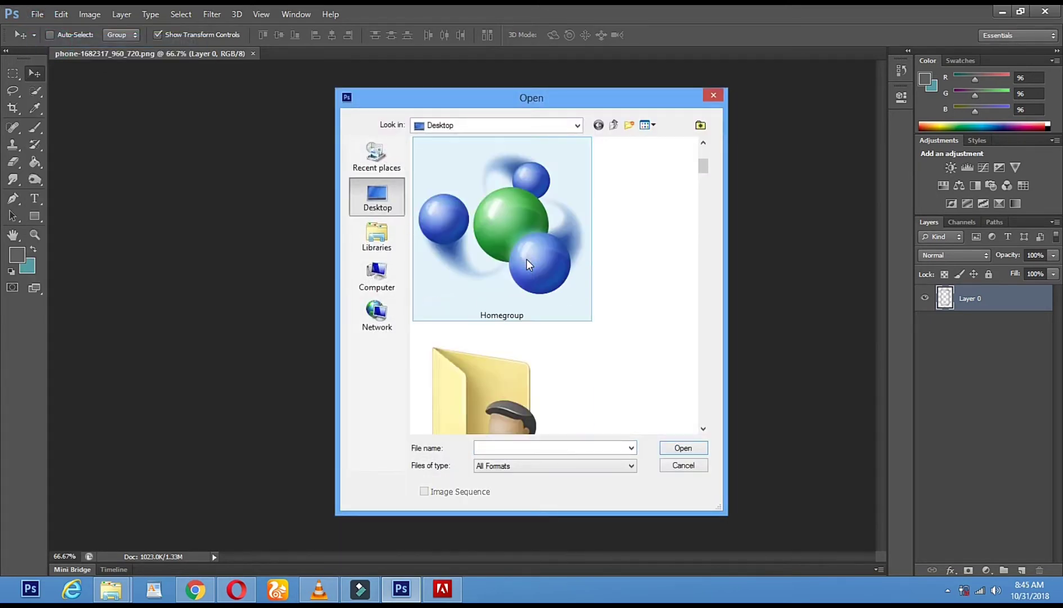
{"action": "scroll", "coordinate": [527, 259], "scroll_direction": "down", "scroll_amount": 10}
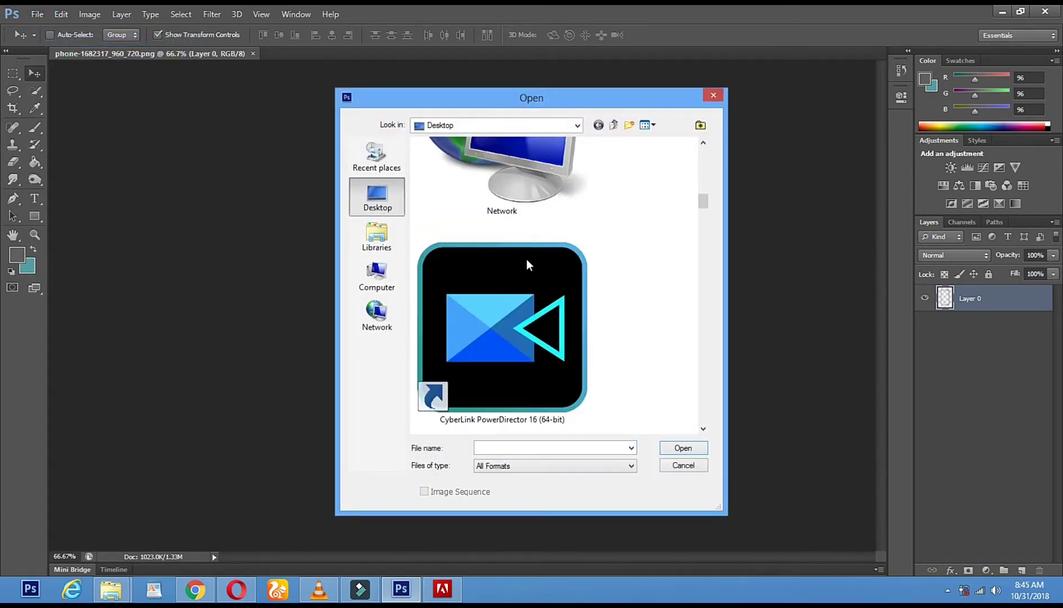
{"action": "scroll", "coordinate": [527, 259], "scroll_direction": "down", "scroll_amount": 3}
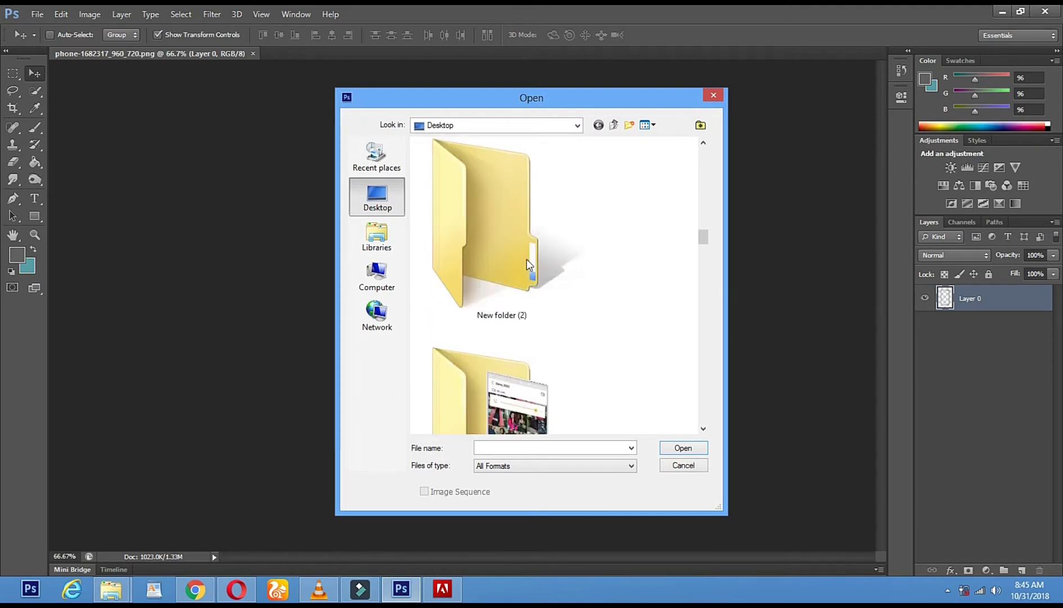
{"action": "scroll", "coordinate": [527, 259], "scroll_direction": "down", "scroll_amount": 2}
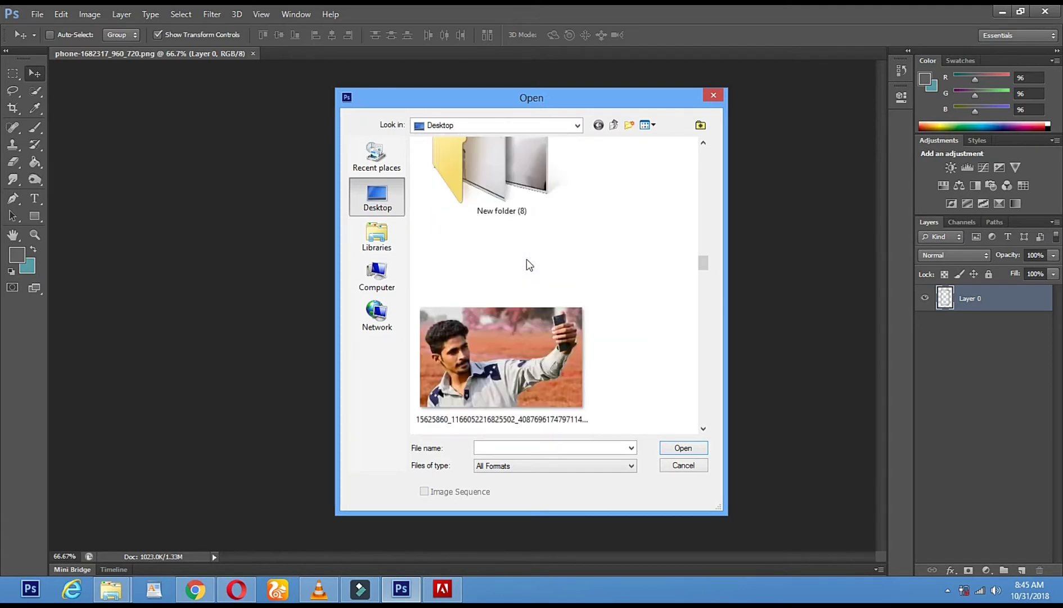
{"action": "double_click", "coordinate": [489, 396]}
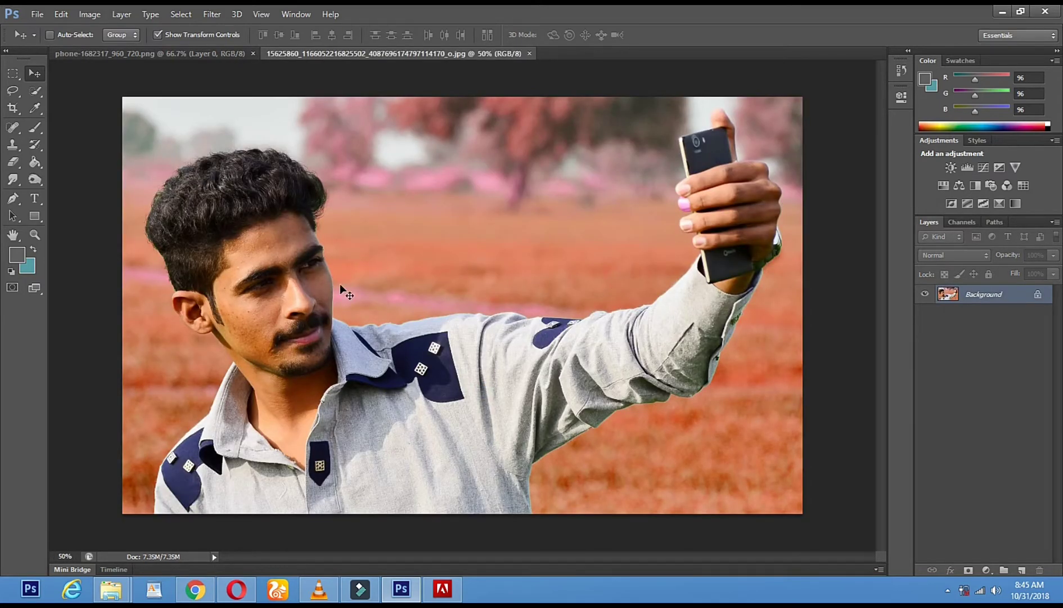
Crop the phone document outward into a wide landscape canvas with transparent margins
{"action": "left_click", "coordinate": [207, 52]}
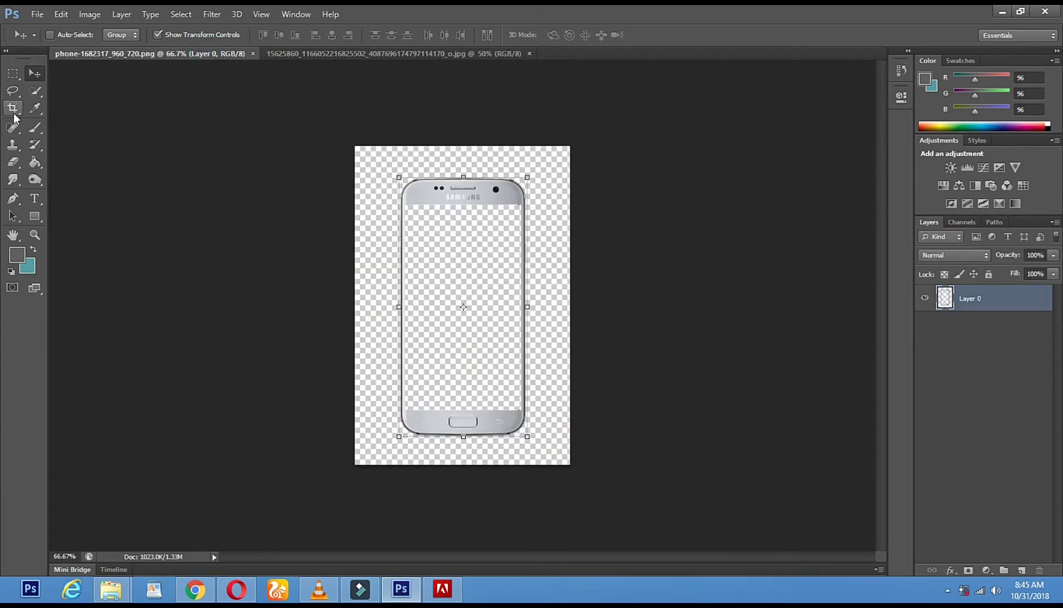
{"action": "left_click", "coordinate": [11, 109]}
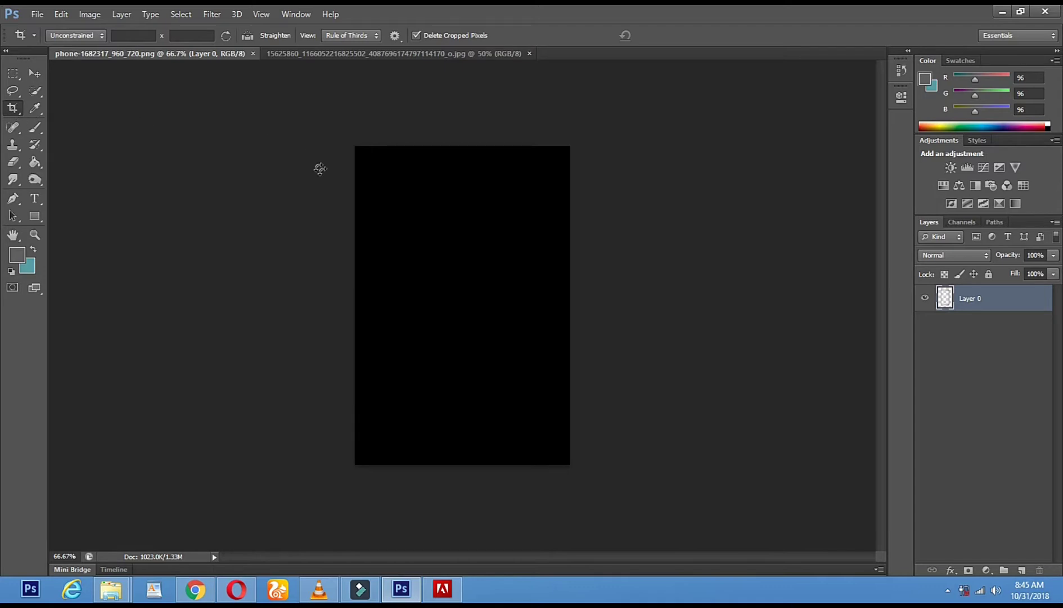
{"action": "left_click_drag", "start_coordinate": [356, 150], "coordinate": [249, 148]}
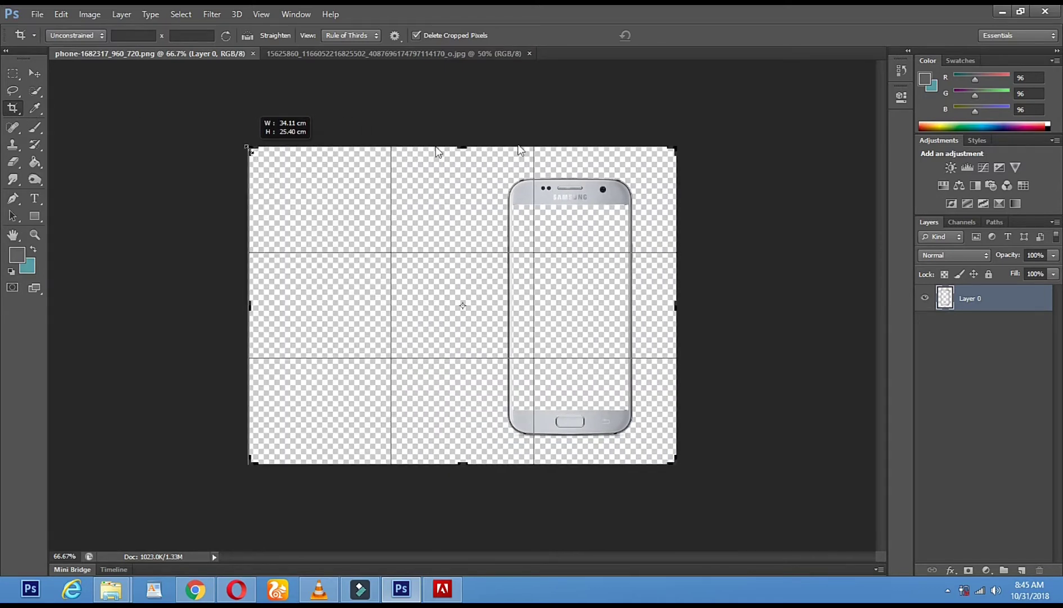
{"action": "left_click_drag", "start_coordinate": [679, 151], "coordinate": [822, 112]}
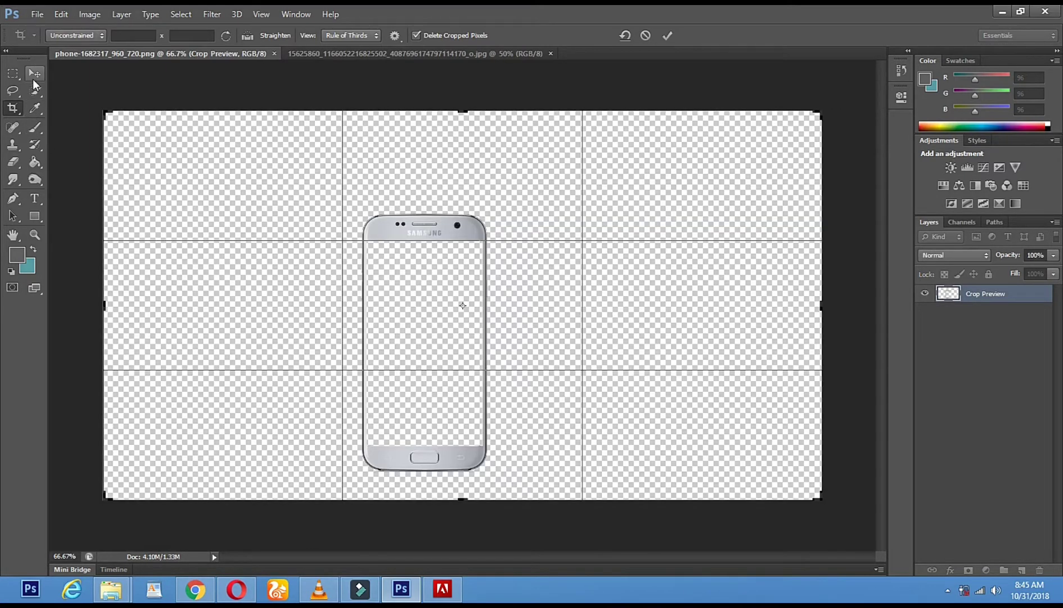
{"action": "left_click", "coordinate": [34, 74]}
{"action": "left_click", "coordinate": [462, 231]}
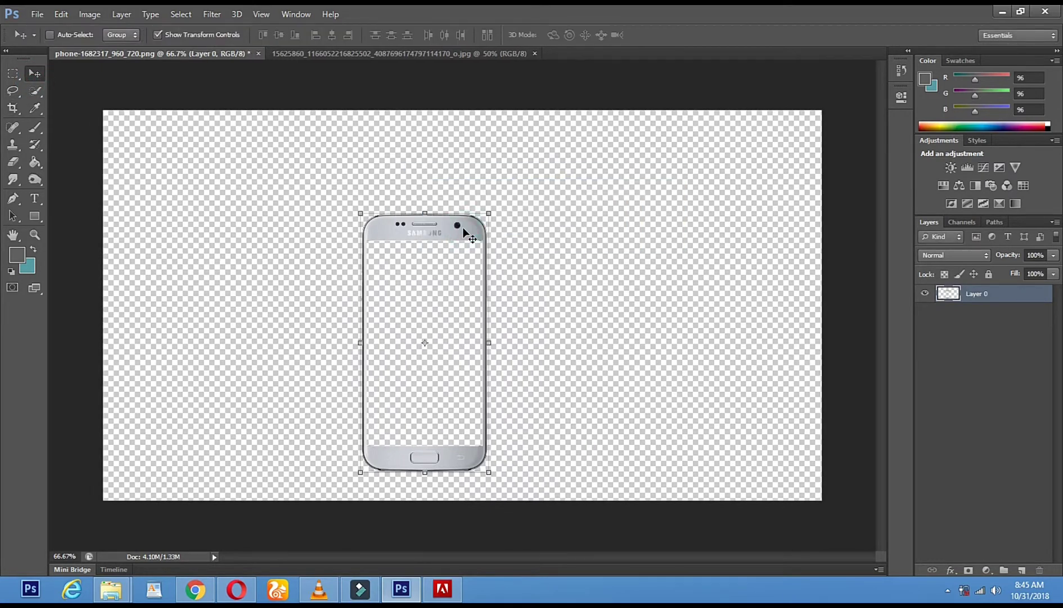
Reposition the phone on the canvas using the Move tool's transform controls
{"action": "left_click", "coordinate": [158, 35]}
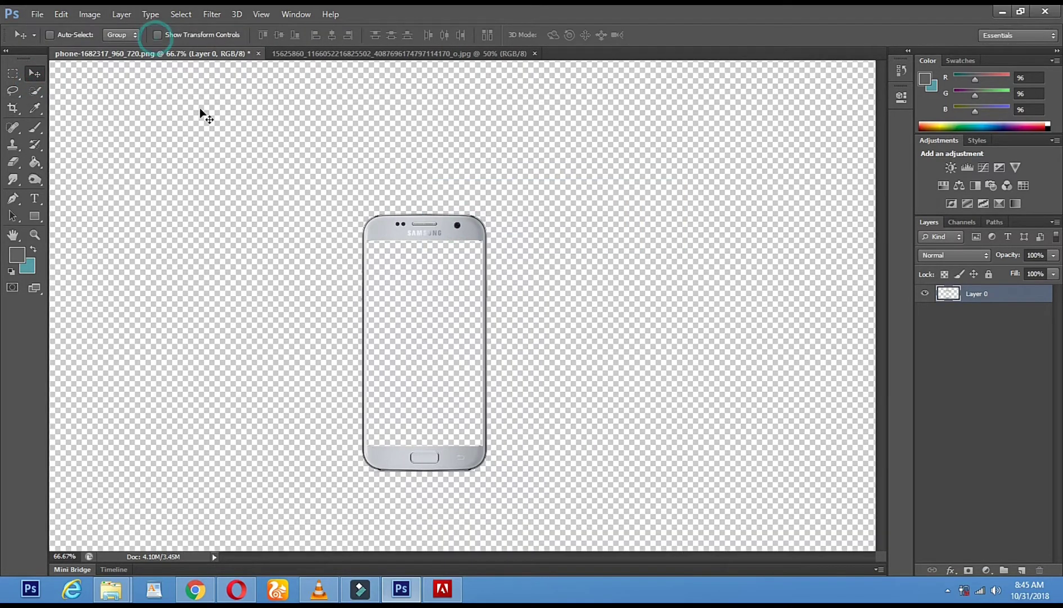
{"action": "left_click_drag", "start_coordinate": [427, 226], "coordinate": [396, 224]}
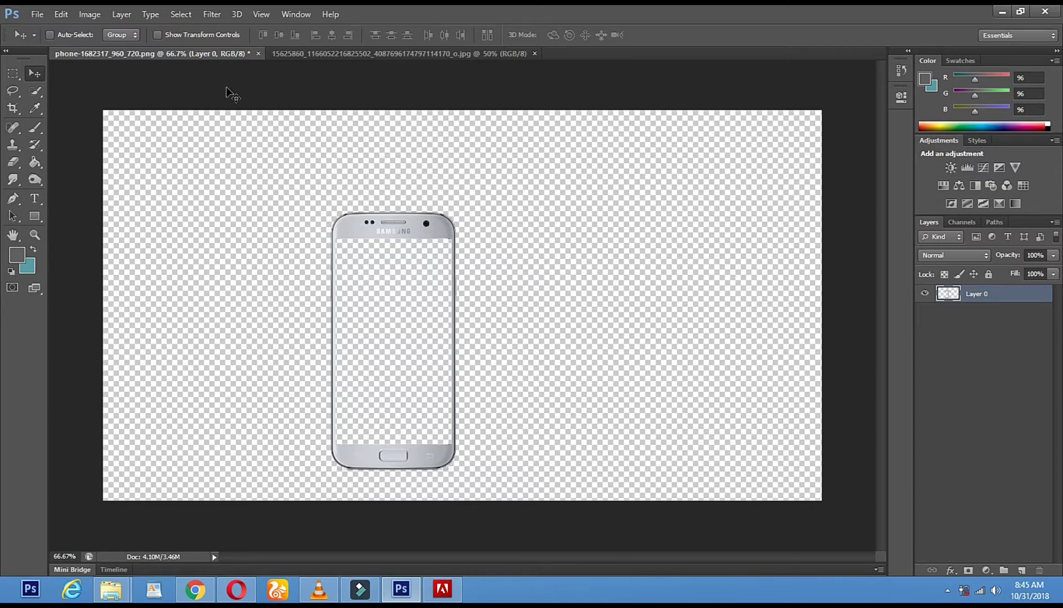
{"action": "left_click", "coordinate": [158, 34]}
{"action": "left_click_drag", "start_coordinate": [475, 140], "coordinate": [531, 166]}
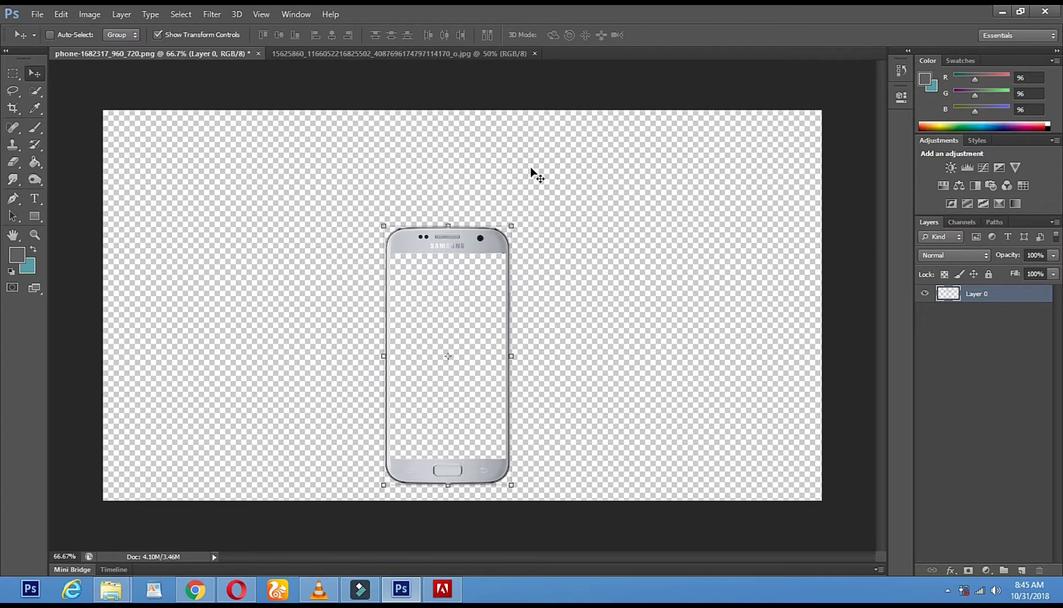
Rotate the phone -90° into landscape, enlarge it, and place it left of centre
{"action": "left_click", "coordinate": [379, 215]}
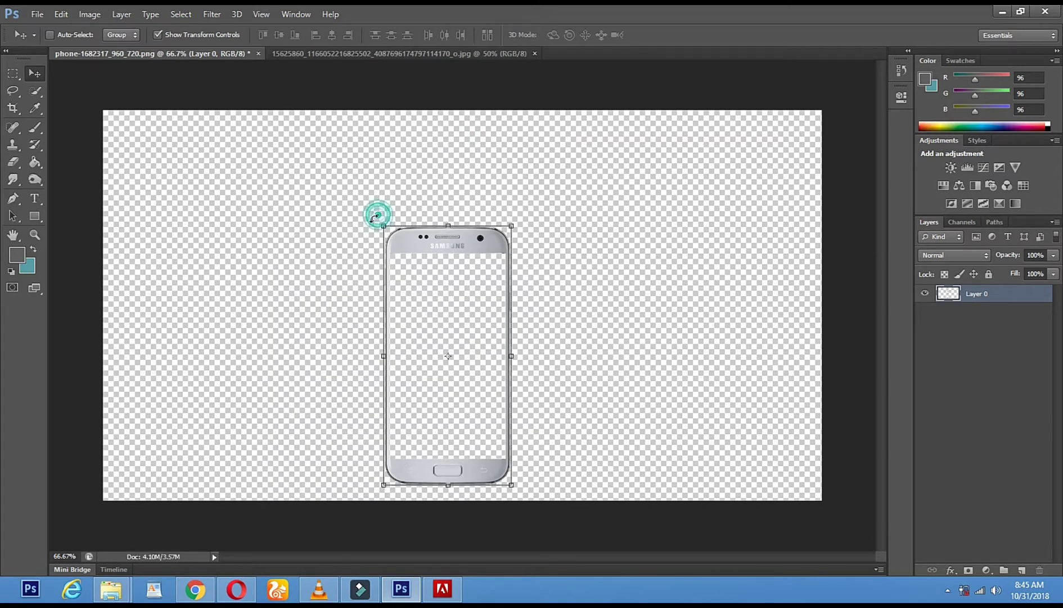
{"action": "left_click_drag", "start_coordinate": [306, 347], "coordinate": [291, 434]}
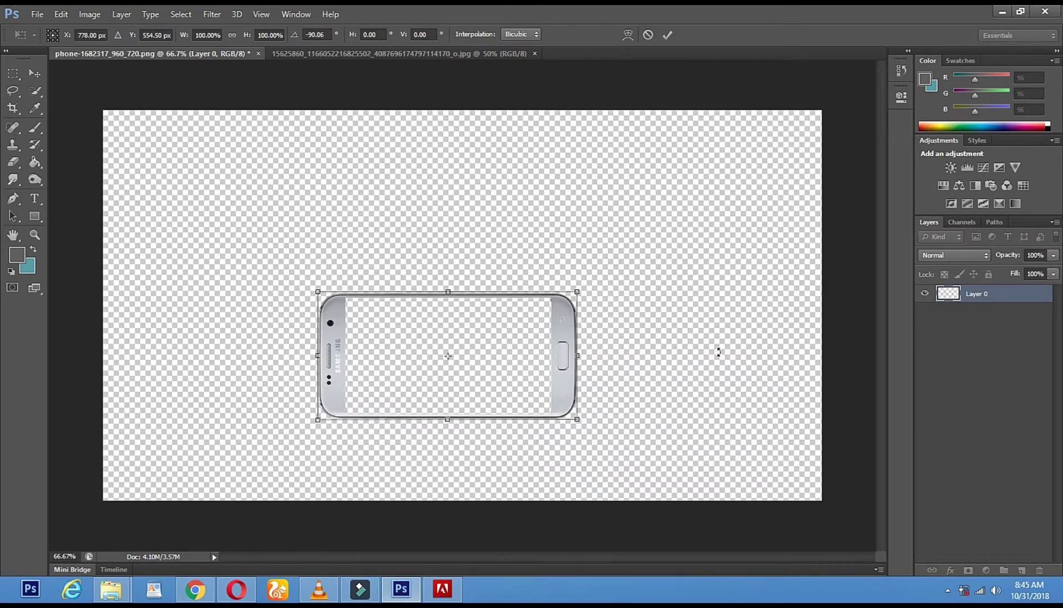
{"action": "left_click_drag", "start_coordinate": [447, 338], "coordinate": [472, 333]}
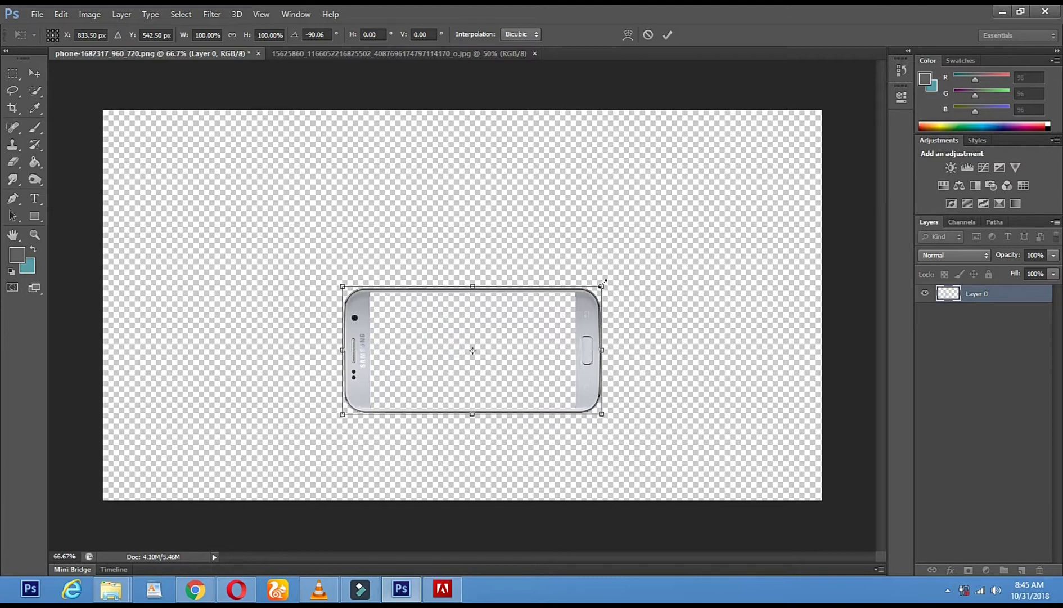
{"action": "left_click_drag", "start_coordinate": [603, 283], "coordinate": [752, 231]}
{"action": "left_click_drag", "start_coordinate": [658, 283], "coordinate": [546, 287]}
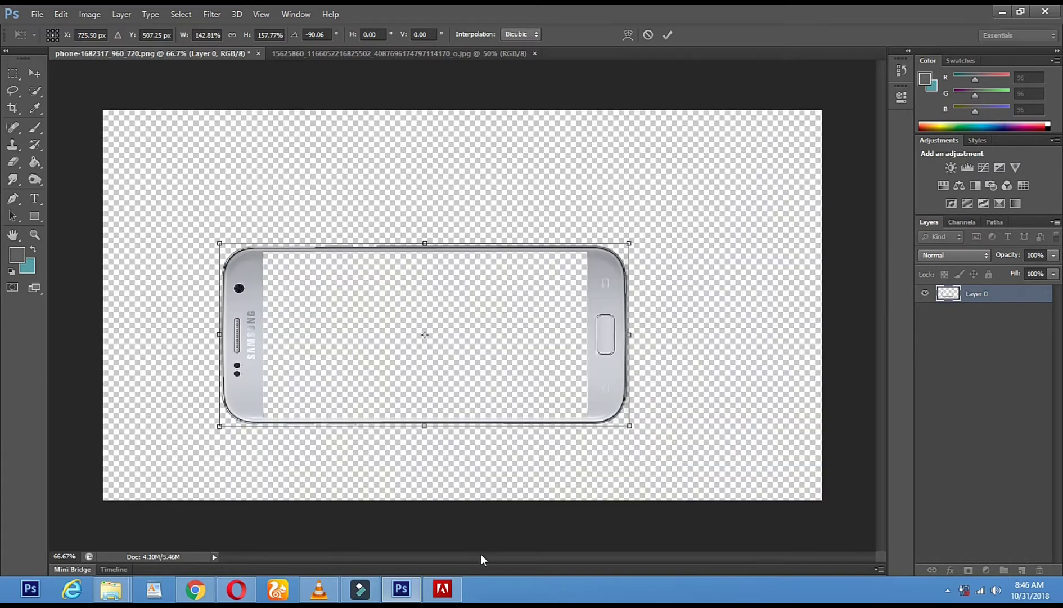
{"action": "key", "text": "Return"}
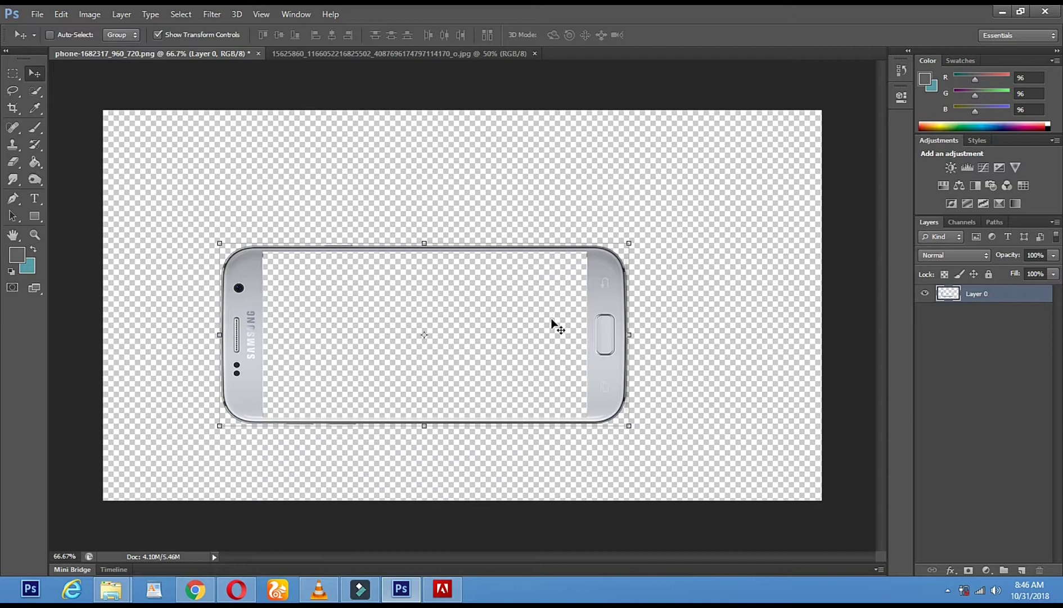
Select the entire selfie photo and drag it into the phone document as Layer 1
{"action": "left_click", "coordinate": [12, 90]}
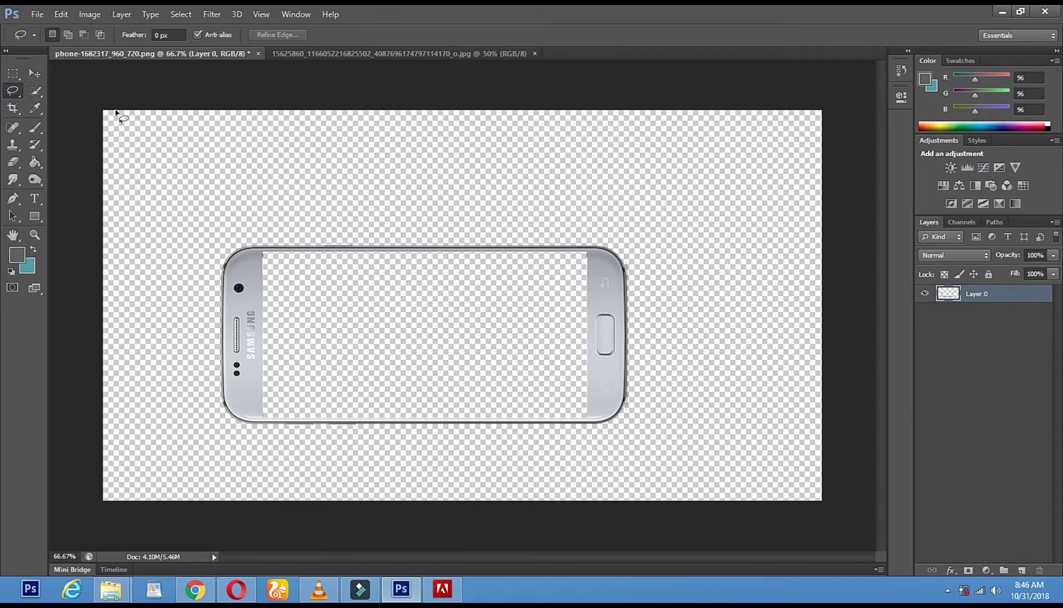
{"action": "left_click", "coordinate": [293, 53]}
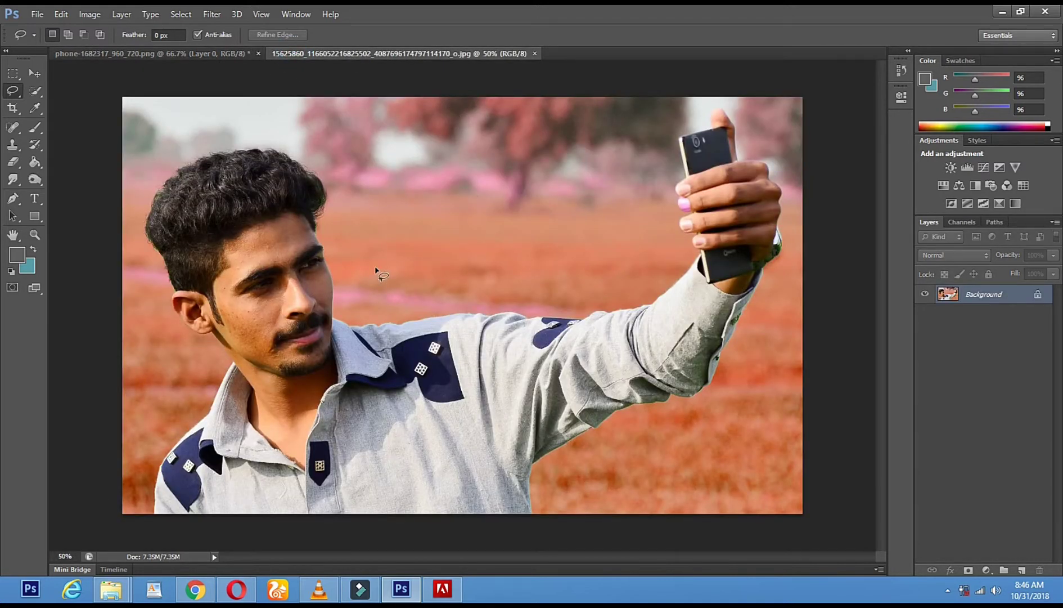
{"action": "left_click", "coordinate": [12, 73]}
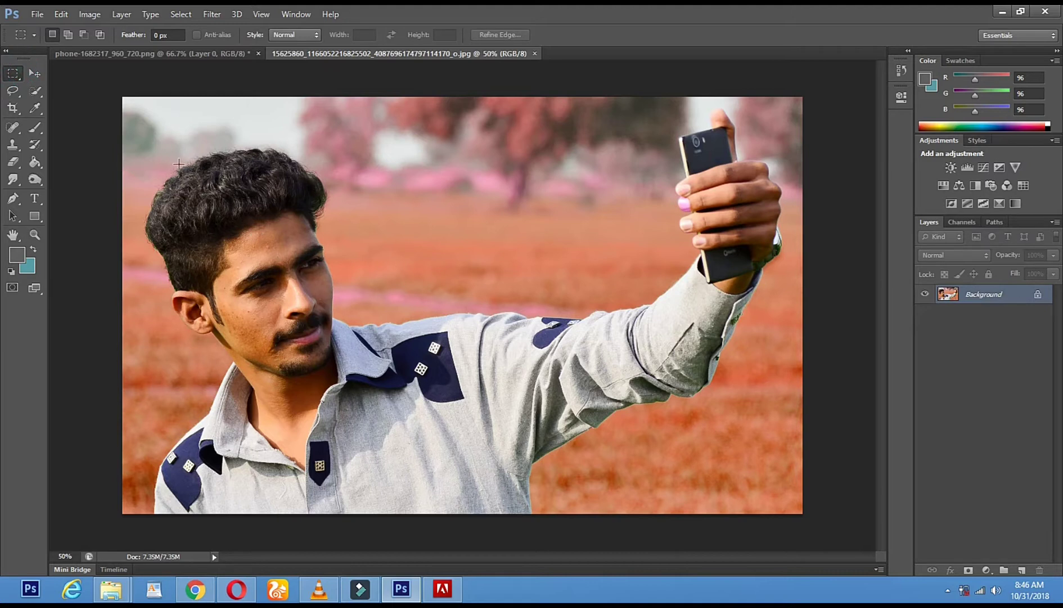
{"action": "left_click_drag", "start_coordinate": [123, 95], "coordinate": [900, 509]}
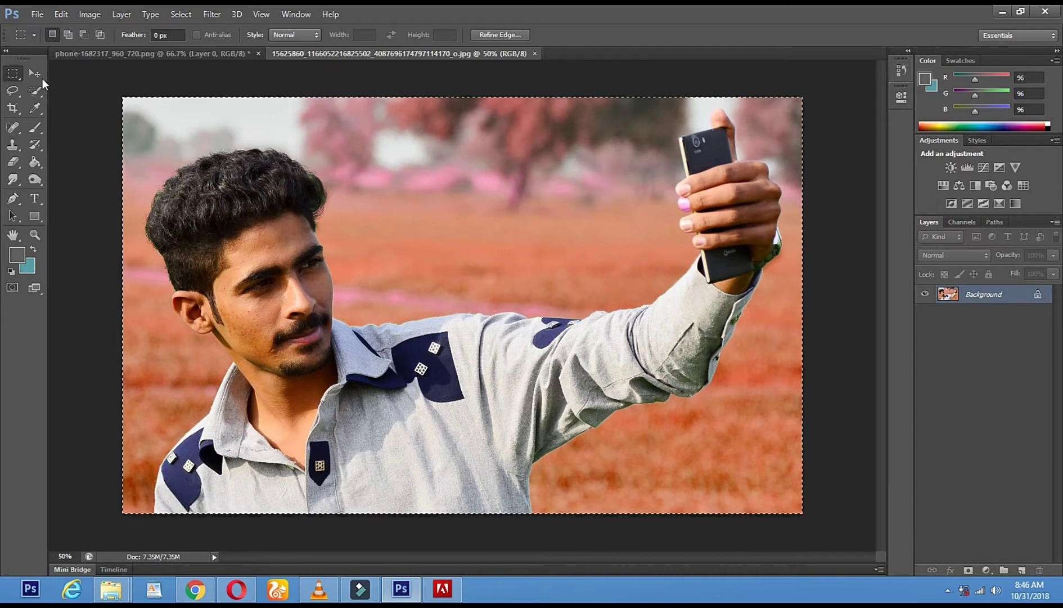
{"action": "left_click", "coordinate": [34, 74]}
{"action": "left_click_drag", "start_coordinate": [622, 321], "coordinate": [122, 57]}
{"action": "left_click_drag", "start_coordinate": [355, 262], "coordinate": [720, 157]}
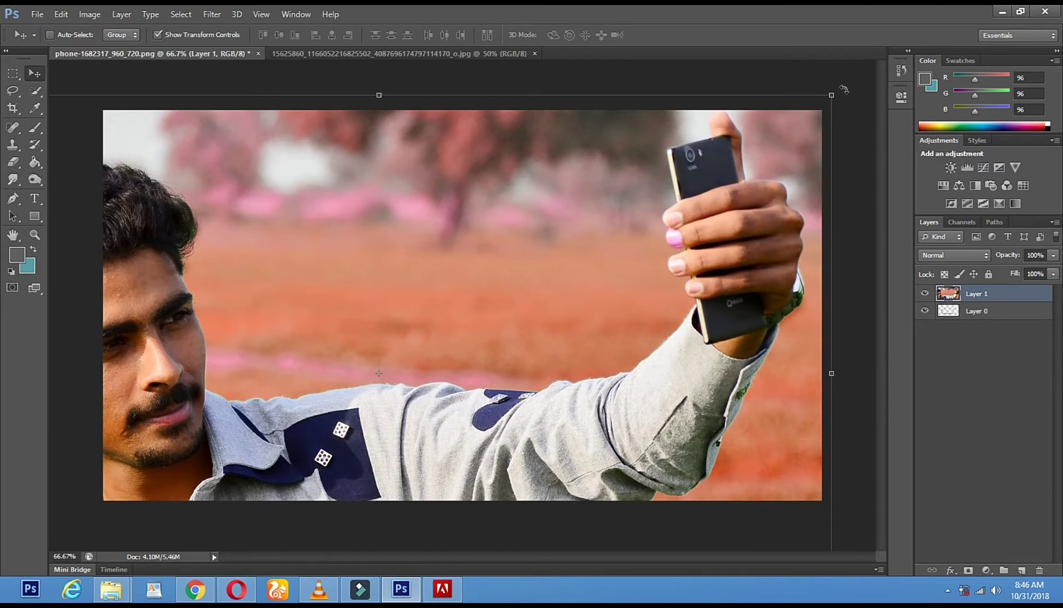
Scale the selfie layer down to about 43% over the phone
{"action": "left_click", "coordinate": [158, 35]}
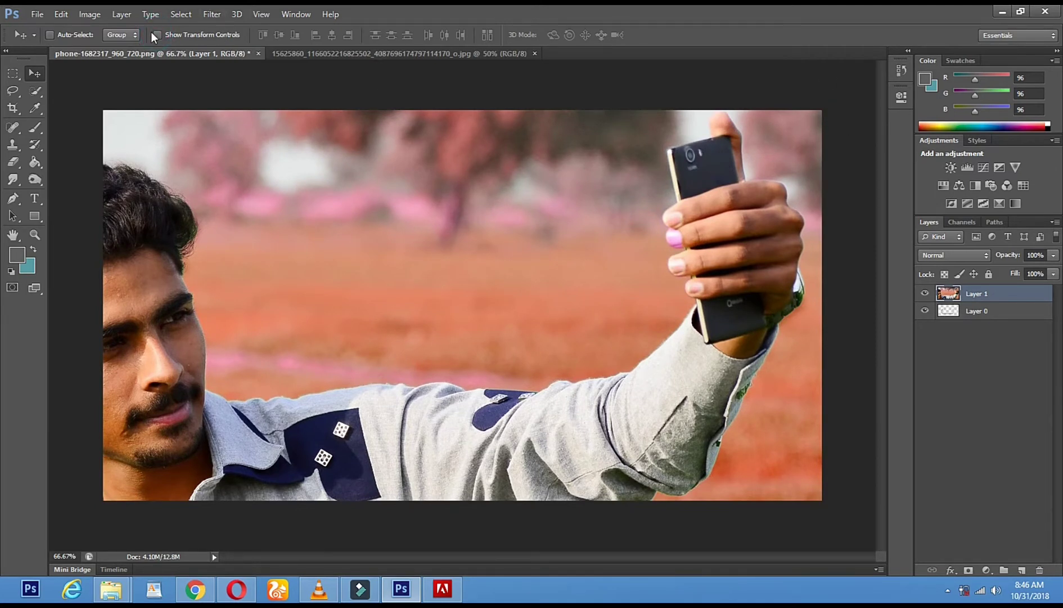
{"action": "left_click", "coordinate": [158, 35]}
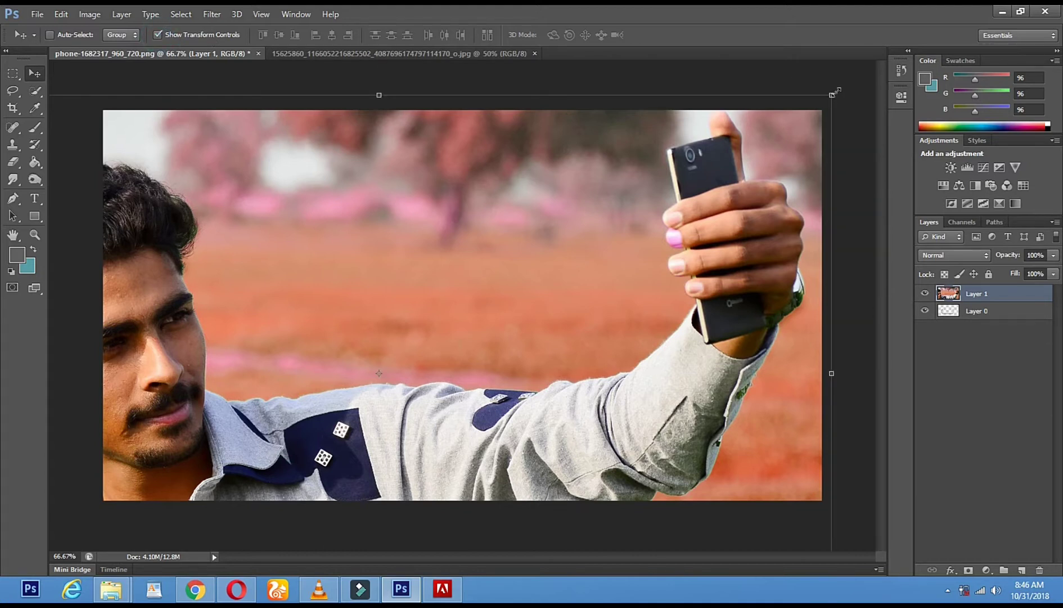
{"action": "left_click_drag", "start_coordinate": [832, 96], "coordinate": [395, 245]}
{"action": "left_click_drag", "start_coordinate": [339, 276], "coordinate": [614, 368]}
{"action": "left_click_drag", "start_coordinate": [534, 410], "coordinate": [597, 295]}
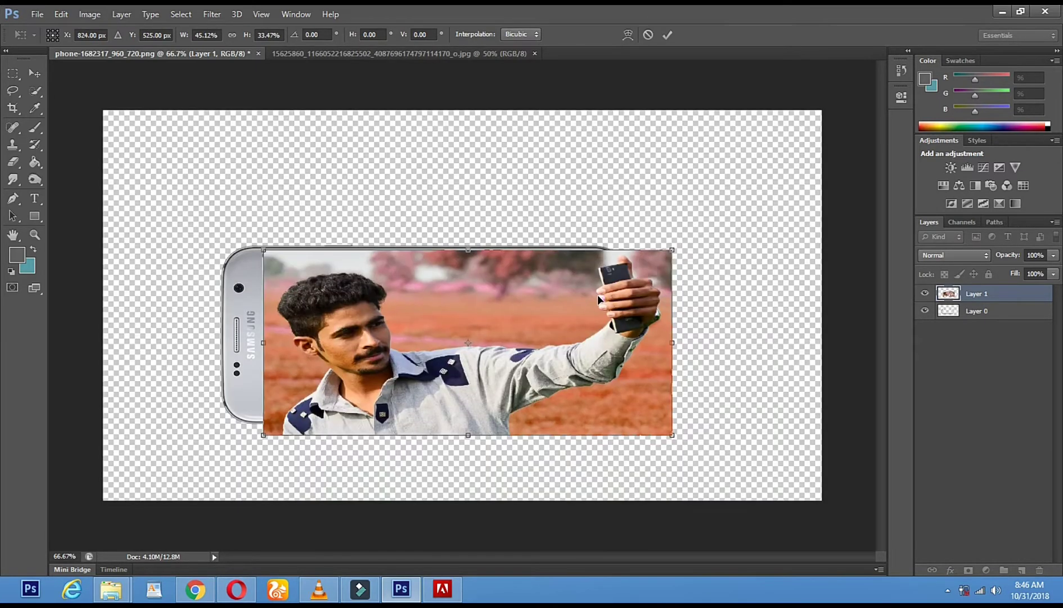
{"action": "left_click_drag", "start_coordinate": [672, 250], "coordinate": [666, 270]}
{"action": "left_click_drag", "start_coordinate": [713, 220], "coordinate": [601, 257]}
{"action": "left_click_drag", "start_coordinate": [520, 314], "coordinate": [528, 276]}
{"action": "left_click_drag", "start_coordinate": [615, 217], "coordinate": [648, 202]}
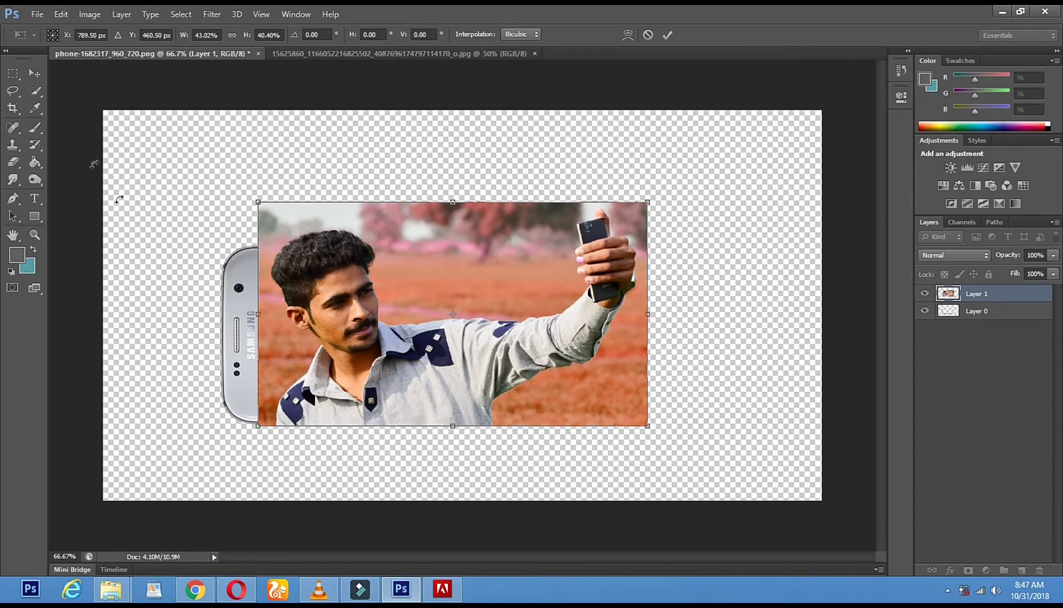
Apply the selfie's transform and move it down below the phone
{"action": "left_click", "coordinate": [34, 73]}
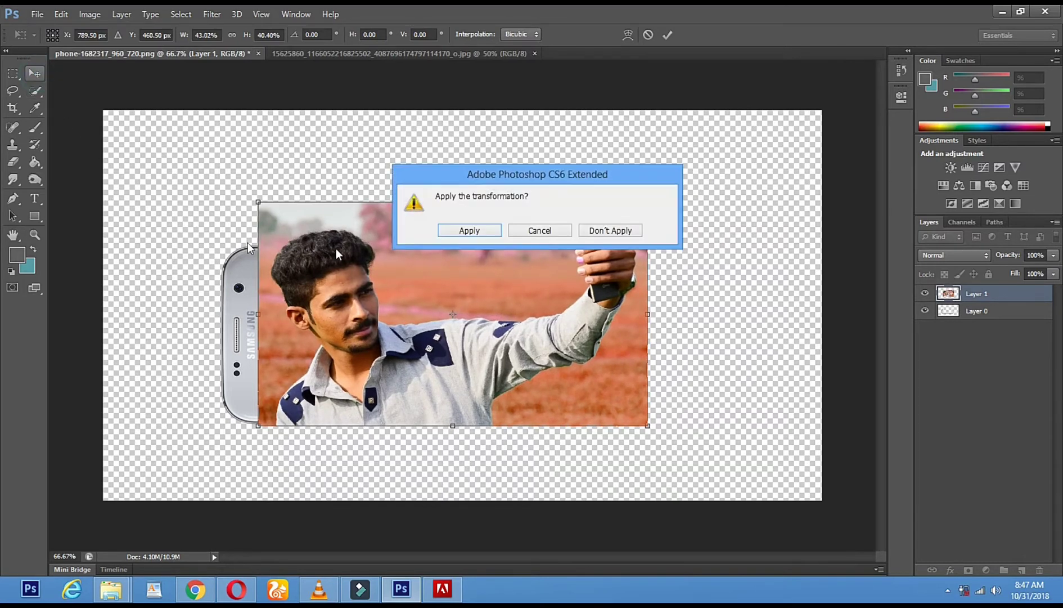
{"action": "left_click", "coordinate": [461, 231]}
{"action": "left_click_drag", "start_coordinate": [460, 229], "coordinate": [461, 374]}
Enlarge the phone layer, apply the transform, and move the phone up the canvas
{"action": "left_click", "coordinate": [997, 318]}
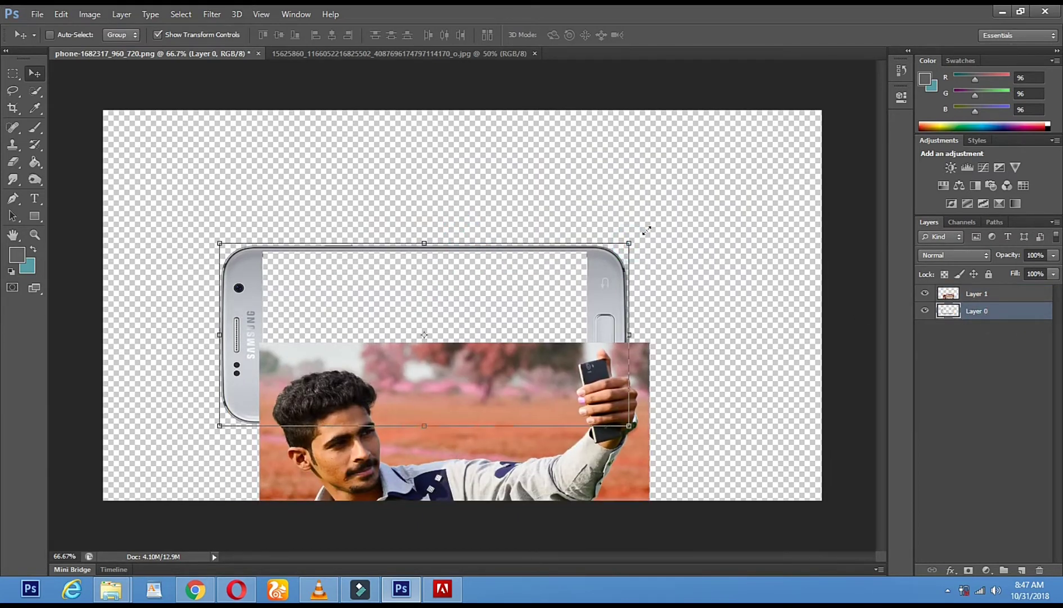
{"action": "left_click_drag", "start_coordinate": [659, 222], "coordinate": [706, 202]}
{"action": "left_click_drag", "start_coordinate": [682, 263], "coordinate": [664, 248]}
{"action": "left_click", "coordinate": [950, 305]}
{"action": "left_click", "coordinate": [26, 74]}
{"action": "left_click", "coordinate": [455, 228]}
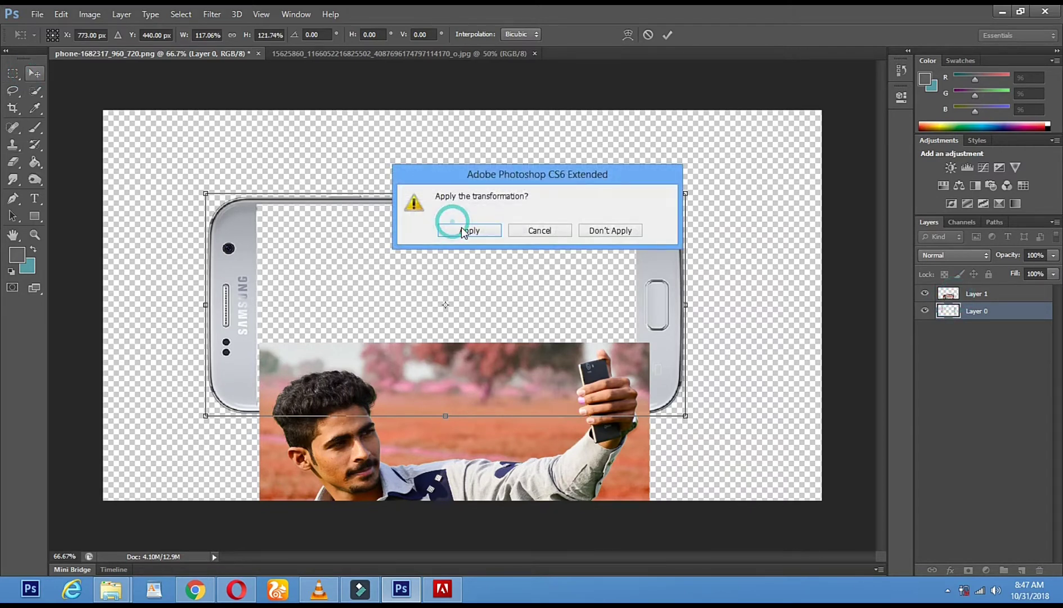
{"action": "mouse_move", "coordinate": [436, 359]}
{"action": "left_mouse_down"}
{"action": "mouse_move", "coordinate": [446, 328]}
{"action": "mouse_move", "coordinate": [445, 341]}
{"action": "left_mouse_up"}
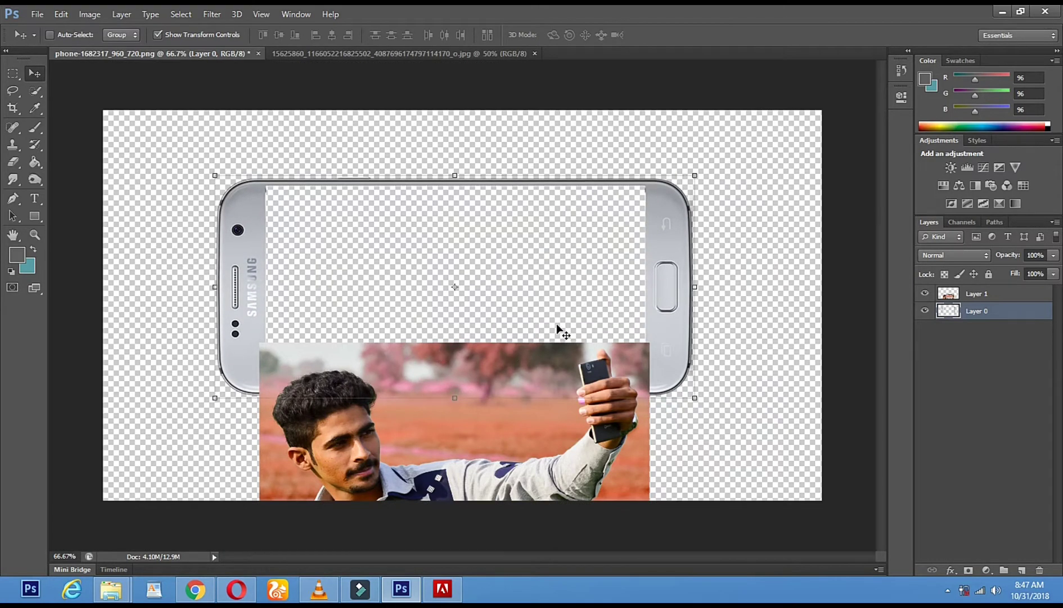
Enlarge the selfie layer to 120% and place it just beneath the phone
{"action": "left_click", "coordinate": [975, 301]}
{"action": "left_click_drag", "start_coordinate": [446, 384], "coordinate": [481, 216]}
{"action": "left_click_drag", "start_coordinate": [684, 174], "coordinate": [759, 127]}
{"action": "left_click_drag", "start_coordinate": [645, 225], "coordinate": [670, 227]}
{"action": "left_click_drag", "start_coordinate": [445, 290], "coordinate": [423, 286]}
{"action": "left_click_drag", "start_coordinate": [475, 233], "coordinate": [432, 533]}
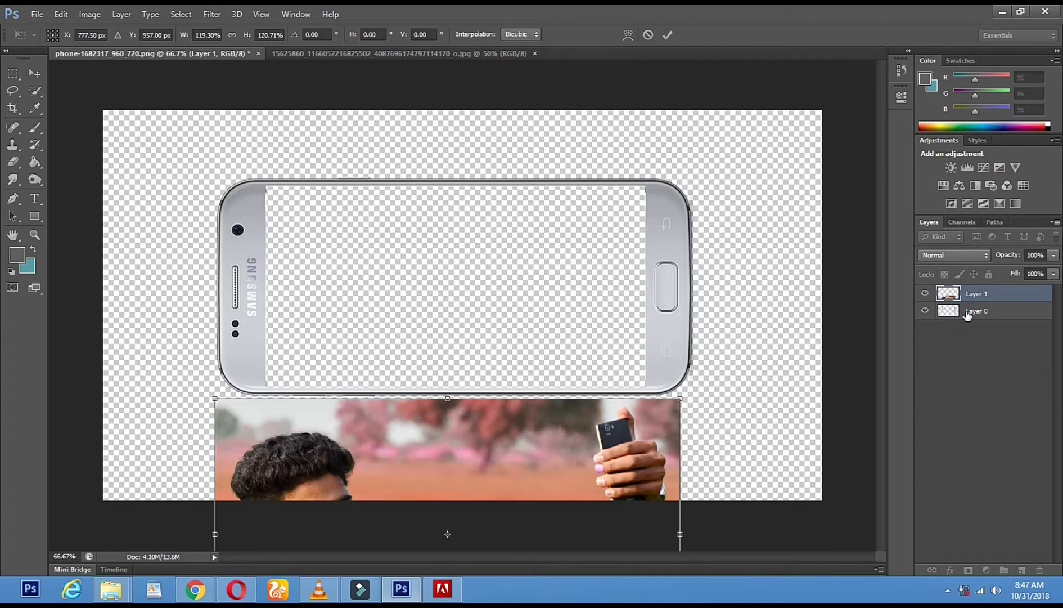
{"action": "left_click", "coordinate": [34, 73]}
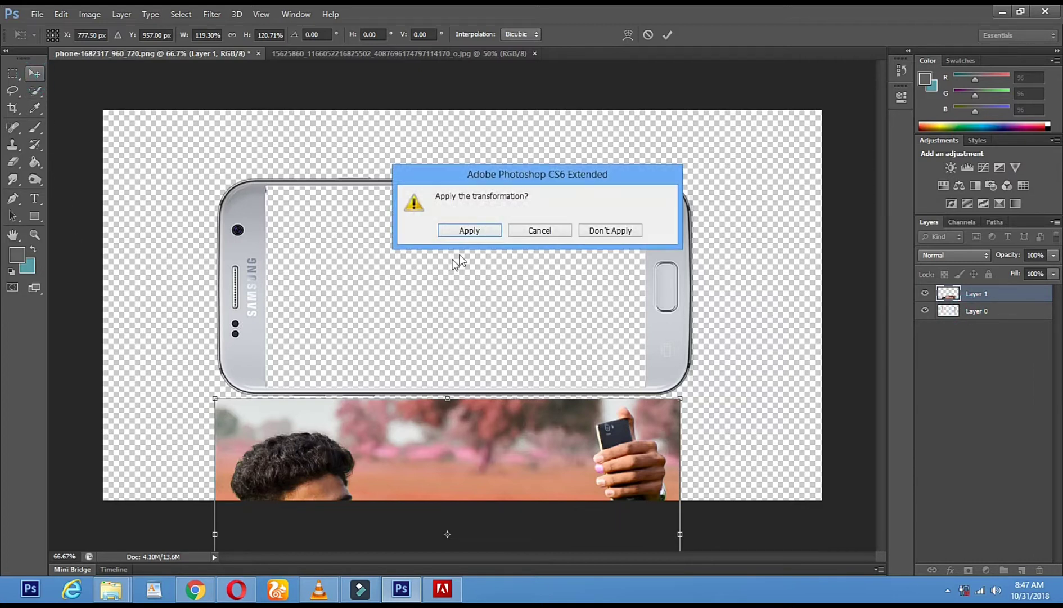
{"action": "left_click", "coordinate": [469, 231]}
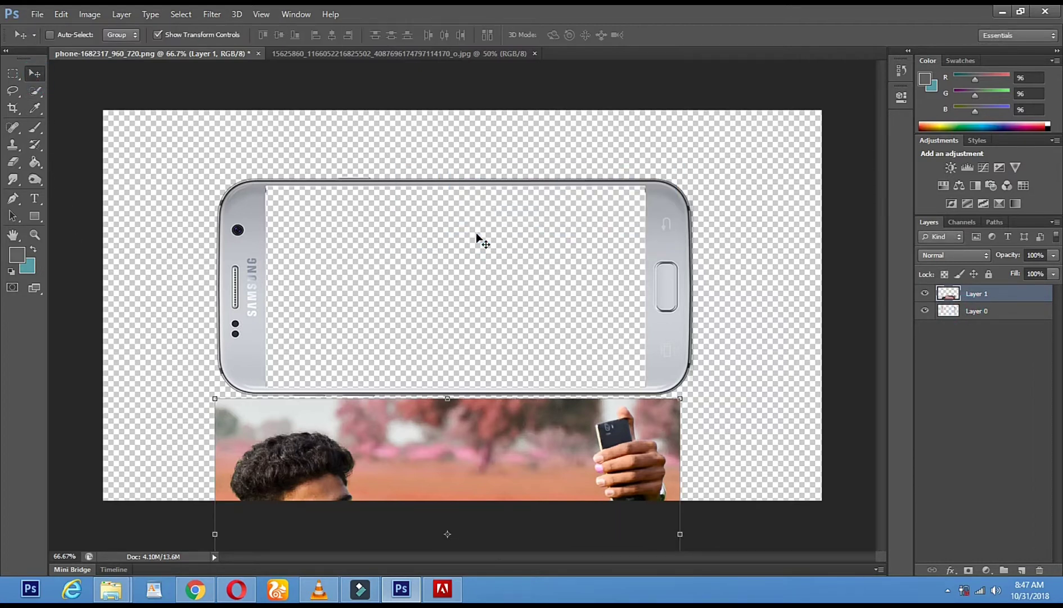
Narrow the phone to about 94% width from its left, then move the selfie over it
{"action": "left_click", "coordinate": [1004, 315]}
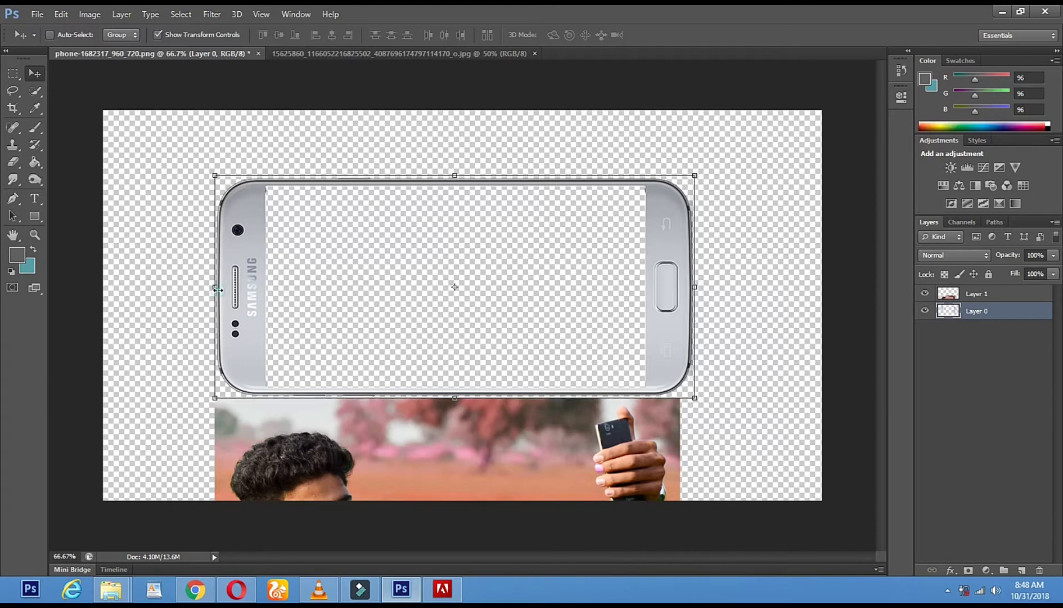
{"action": "left_click_drag", "start_coordinate": [231, 288], "coordinate": [248, 288]}
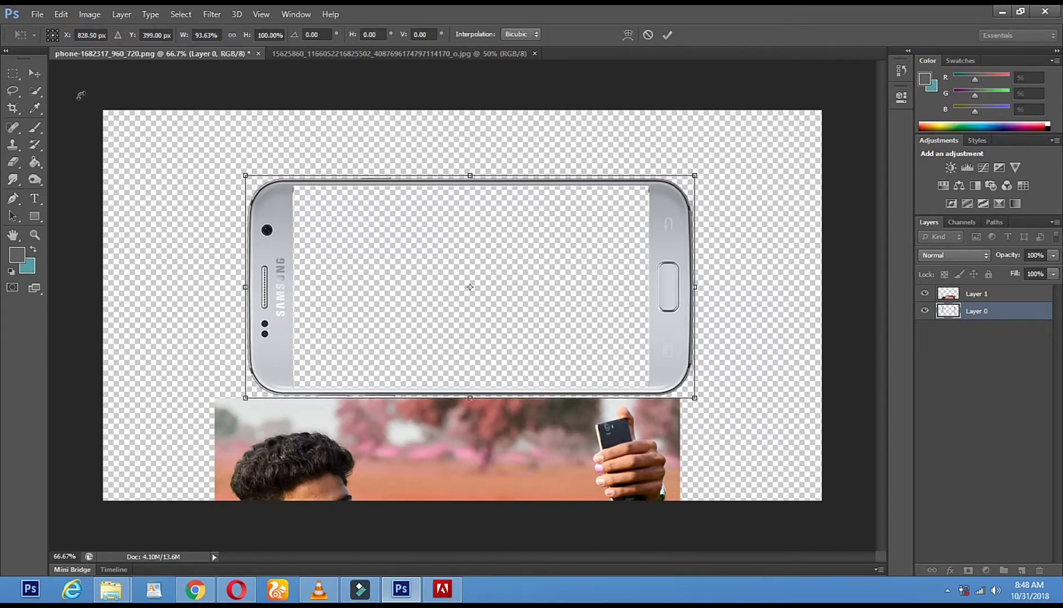
{"action": "left_click", "coordinate": [36, 74]}
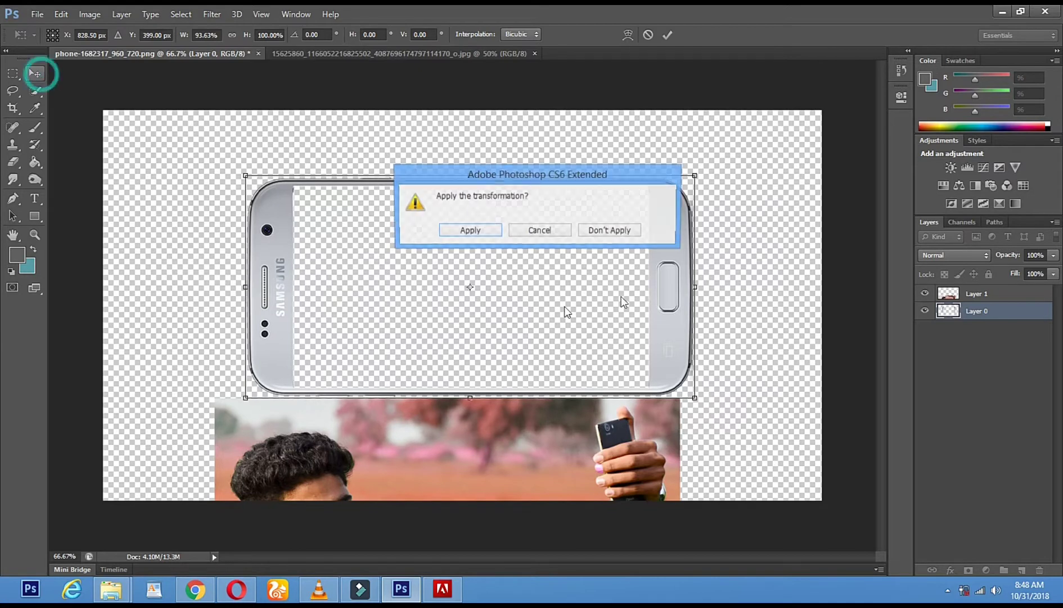
{"action": "left_click", "coordinate": [467, 232]}
{"action": "left_click", "coordinate": [975, 295]}
{"action": "left_click_drag", "start_coordinate": [499, 473], "coordinate": [558, 246]}
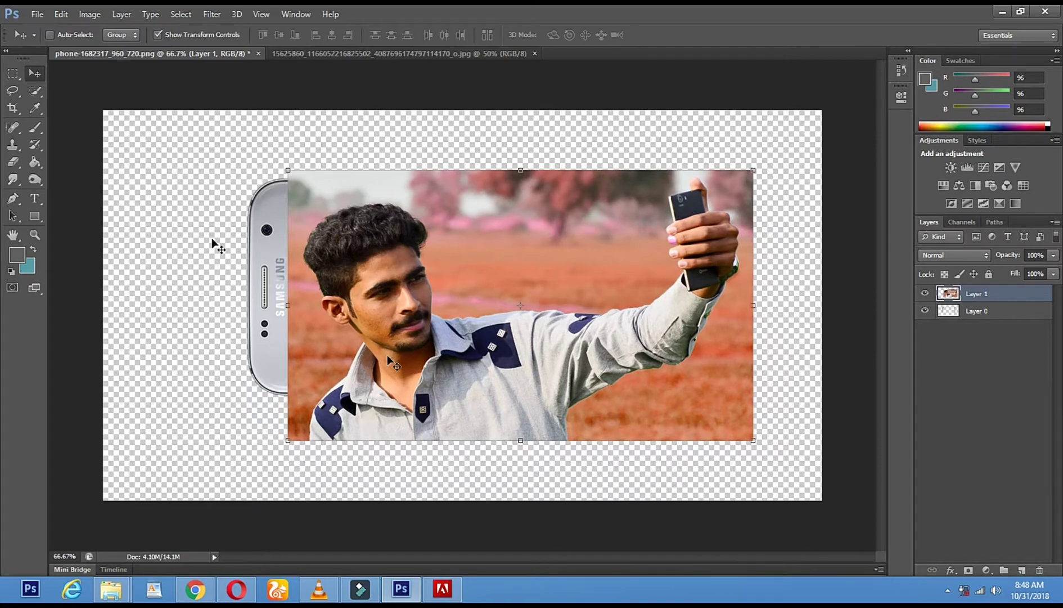
Lower Layer 1's fill to align the selfie over the phone, then restore 100% fill
{"action": "left_click", "coordinate": [1054, 273]}
{"action": "left_click_drag", "start_coordinate": [1042, 291], "coordinate": [1039, 290]}
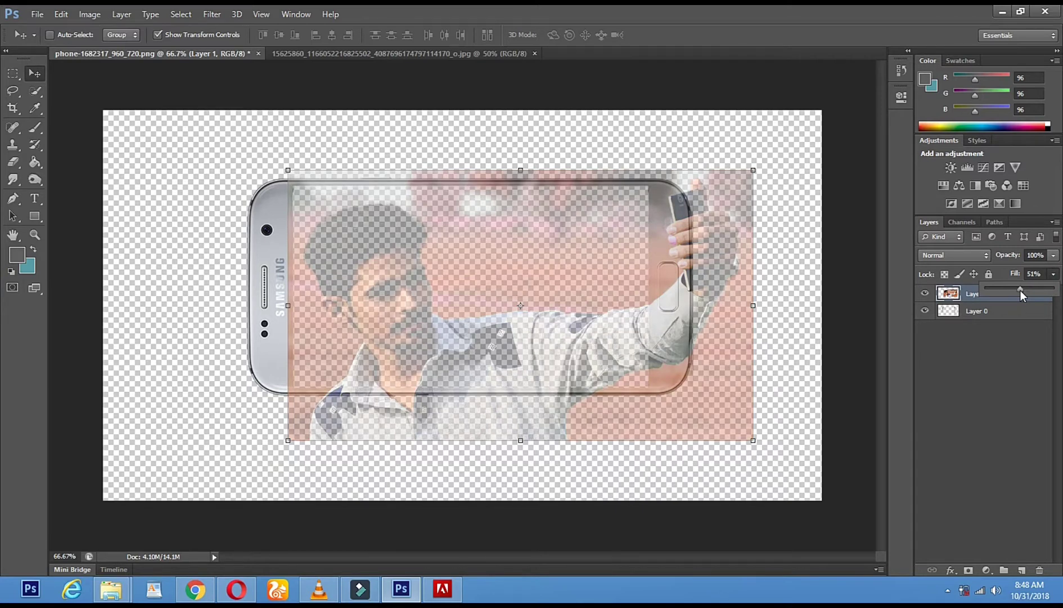
{"action": "left_click_drag", "start_coordinate": [451, 284], "coordinate": [415, 283]}
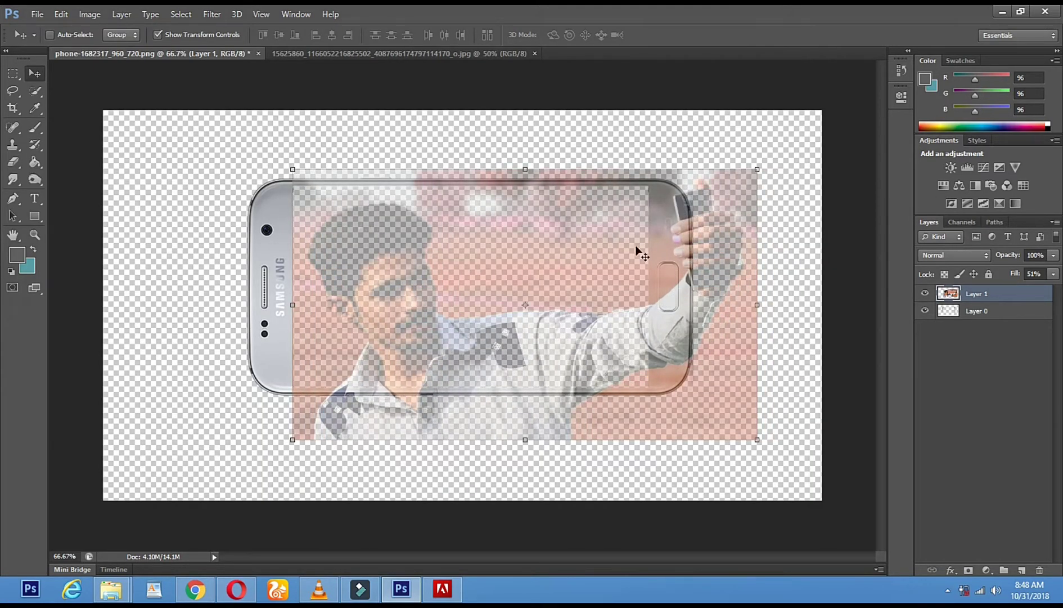
{"action": "left_click", "coordinate": [1053, 274]}
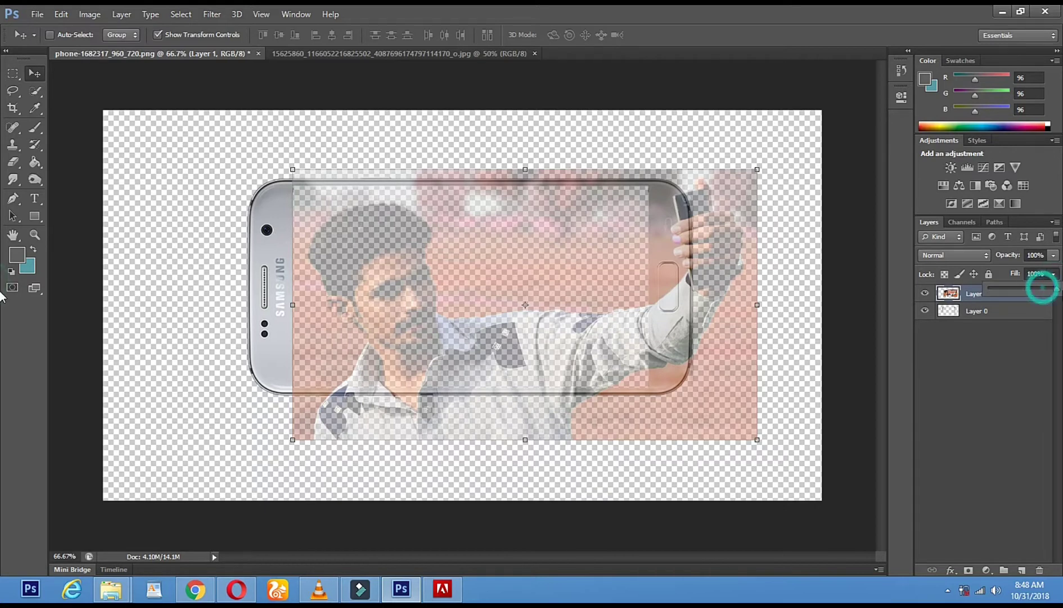
{"action": "left_click_drag", "start_coordinate": [1045, 288], "coordinate": [1057, 288]}
Enlarge the selfie photo to about 107% width over the phone screen
{"action": "left_click", "coordinate": [762, 169]}
{"action": "left_click_drag", "start_coordinate": [792, 153], "coordinate": [796, 153]}
{"action": "mouse_move", "coordinate": [749, 205]}
{"action": "left_mouse_down"}
{"action": "mouse_move", "coordinate": [746, 266]}
{"action": "mouse_move", "coordinate": [743, 219]}
{"action": "left_mouse_up"}
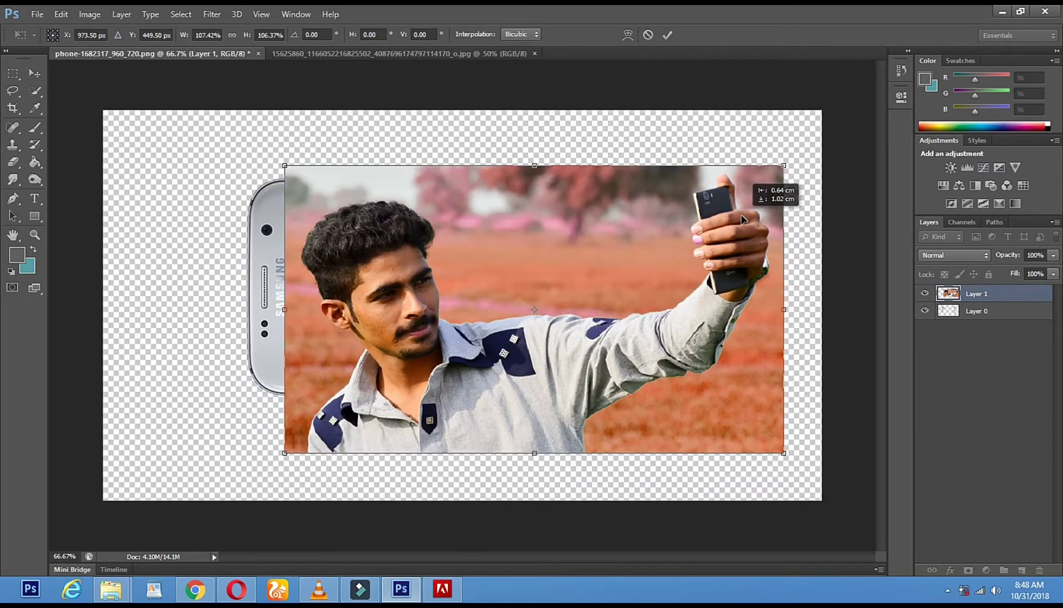
Set Layer 1's Fill to 67%, nudge the selfie up, and apply the 107% enlargement
{"action": "left_click_drag", "start_coordinate": [741, 213], "coordinate": [741, 214]}
{"action": "left_click", "coordinate": [1054, 274]}
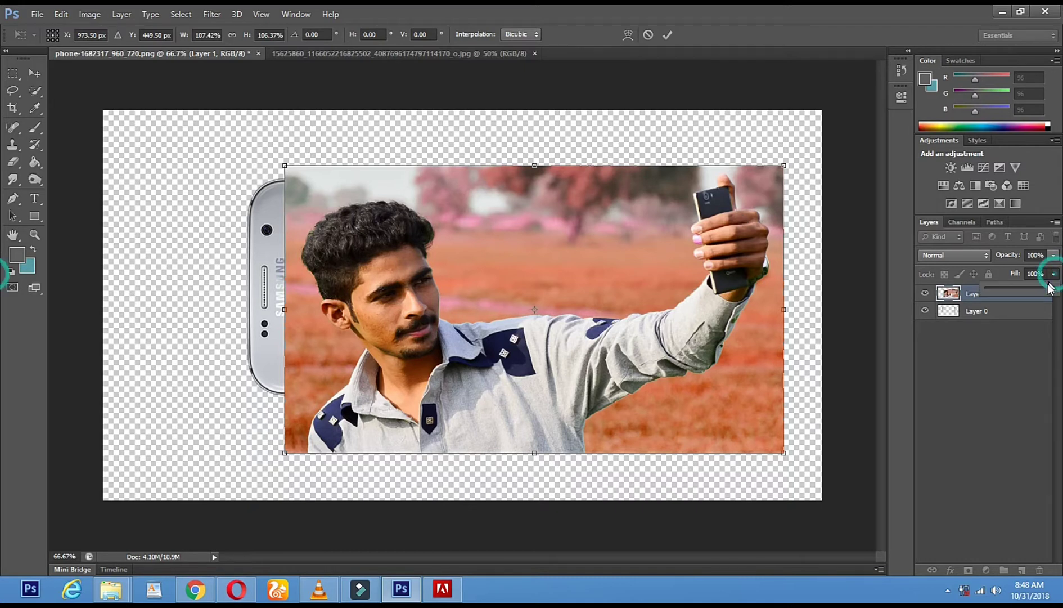
{"action": "left_click_drag", "start_coordinate": [1033, 287], "coordinate": [1030, 289]}
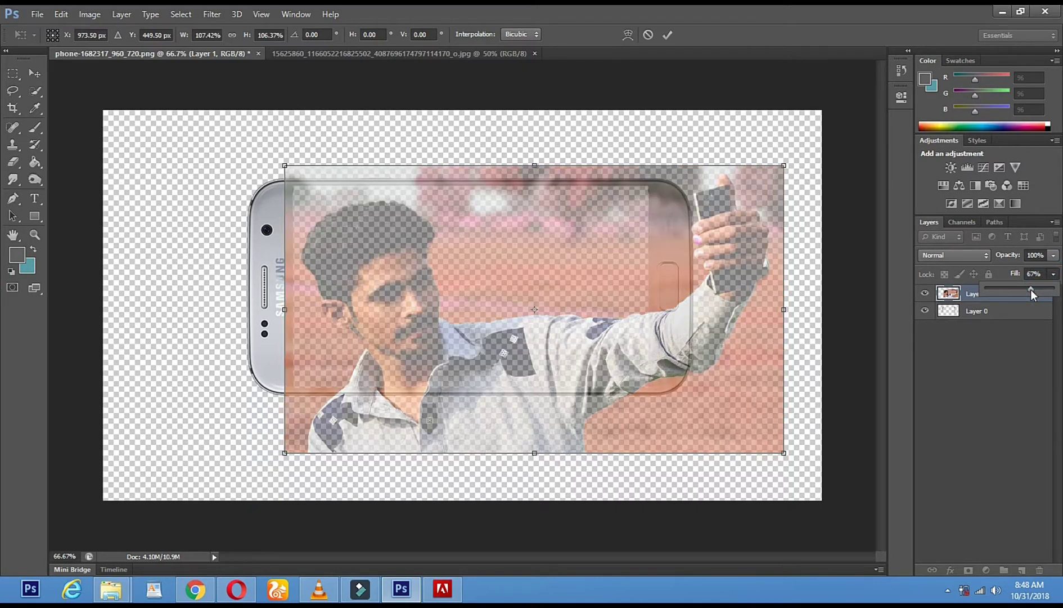
{"action": "left_click_drag", "start_coordinate": [522, 292], "coordinate": [529, 280]}
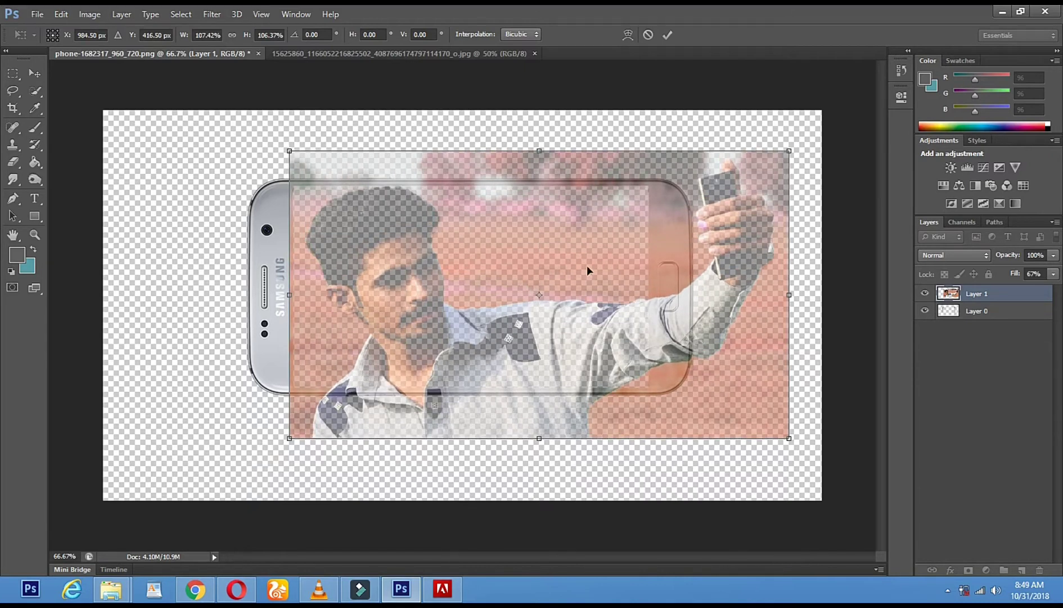
{"action": "left_click", "coordinate": [11, 92]}
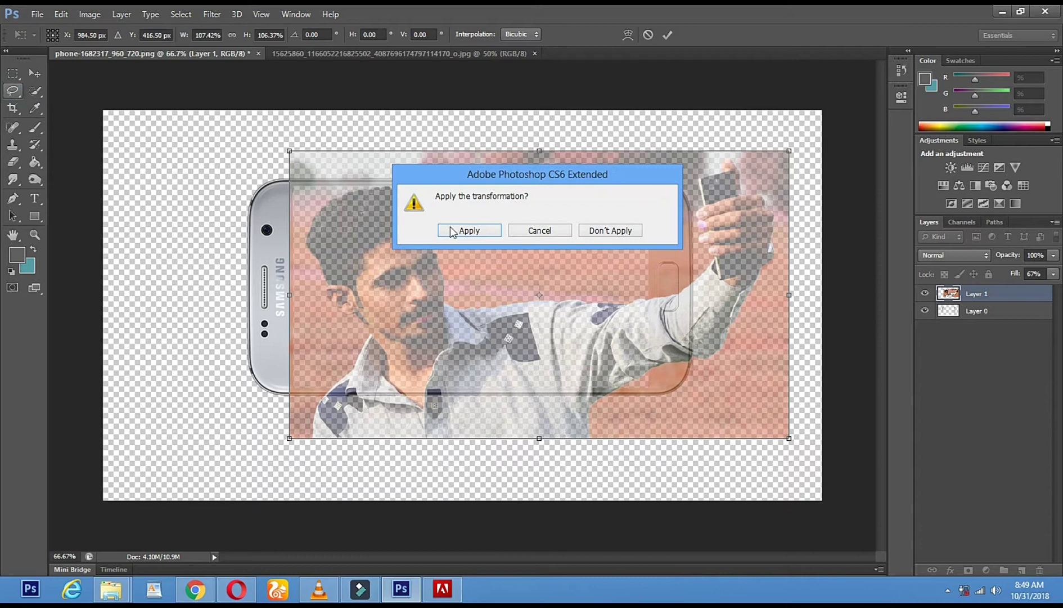
{"action": "left_click", "coordinate": [471, 231]}
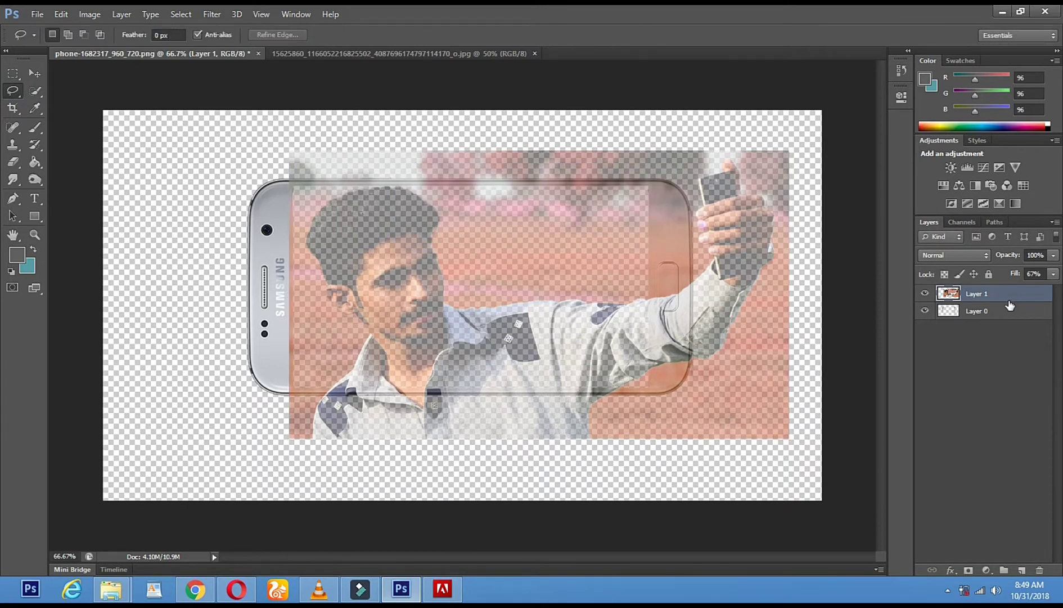
Return Layer 1's fill to 100%
{"action": "left_click", "coordinate": [1053, 274]}
{"action": "left_click_drag", "start_coordinate": [1034, 288], "coordinate": [1060, 292]}
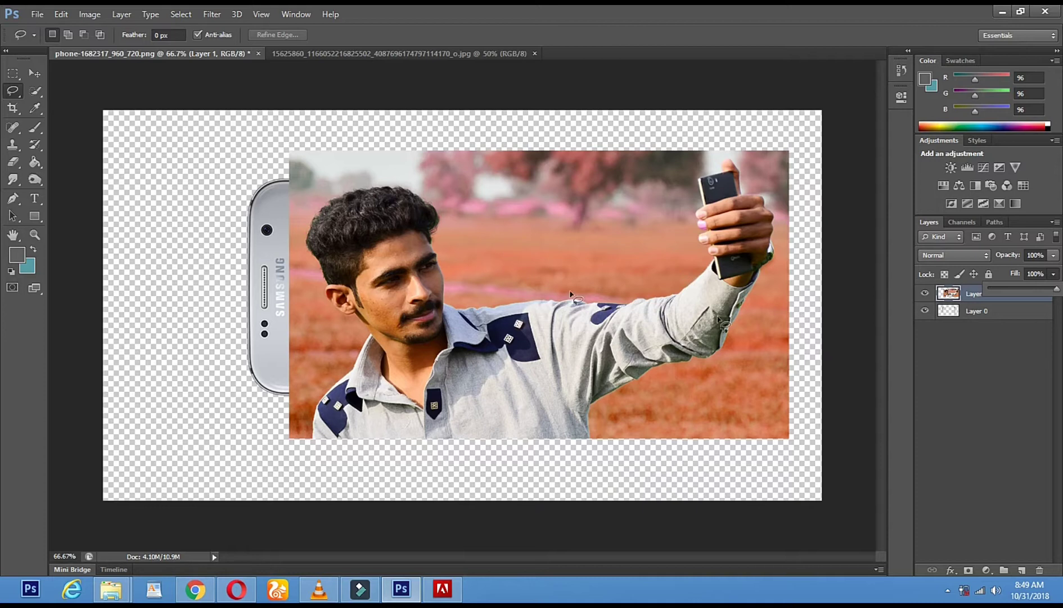
{"action": "left_click", "coordinate": [953, 296]}
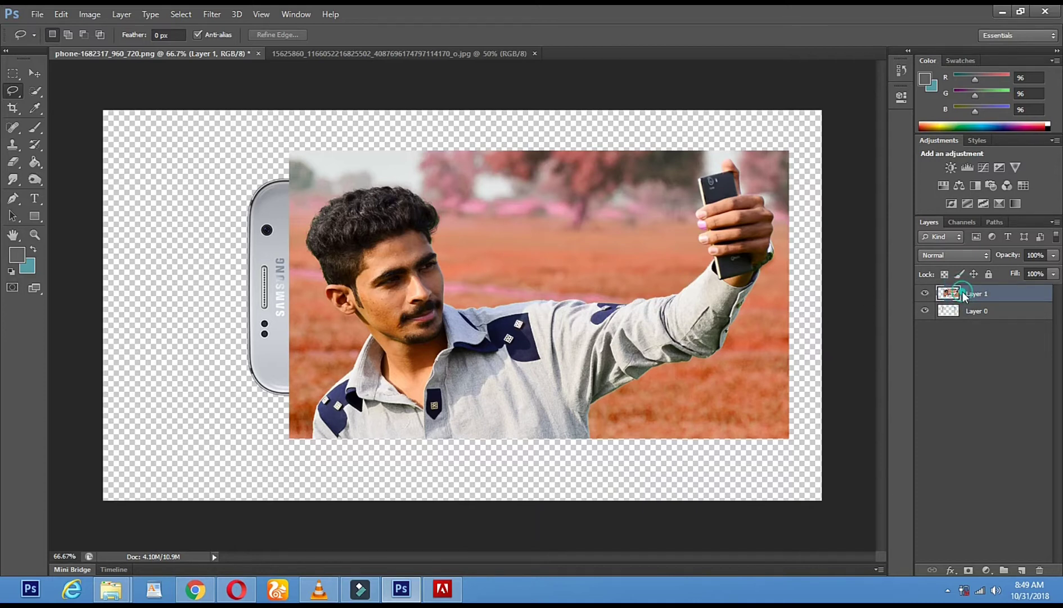
Duplicate Layer 1 as a hidden layer named 'new 2', then reselect Layer 1
{"action": "right_click", "coordinate": [963, 297]}
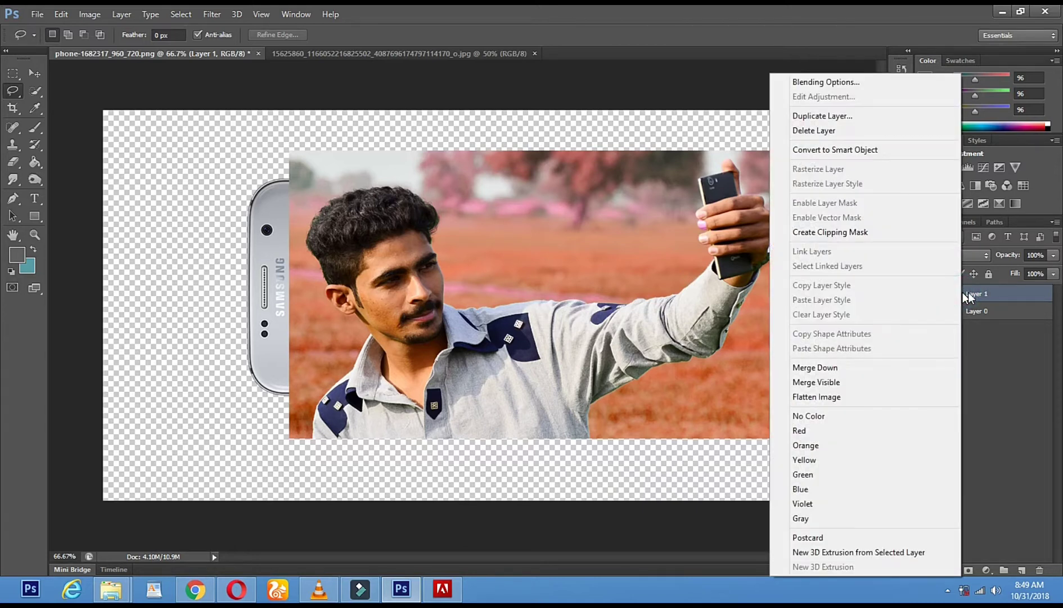
{"action": "left_click", "coordinate": [845, 123]}
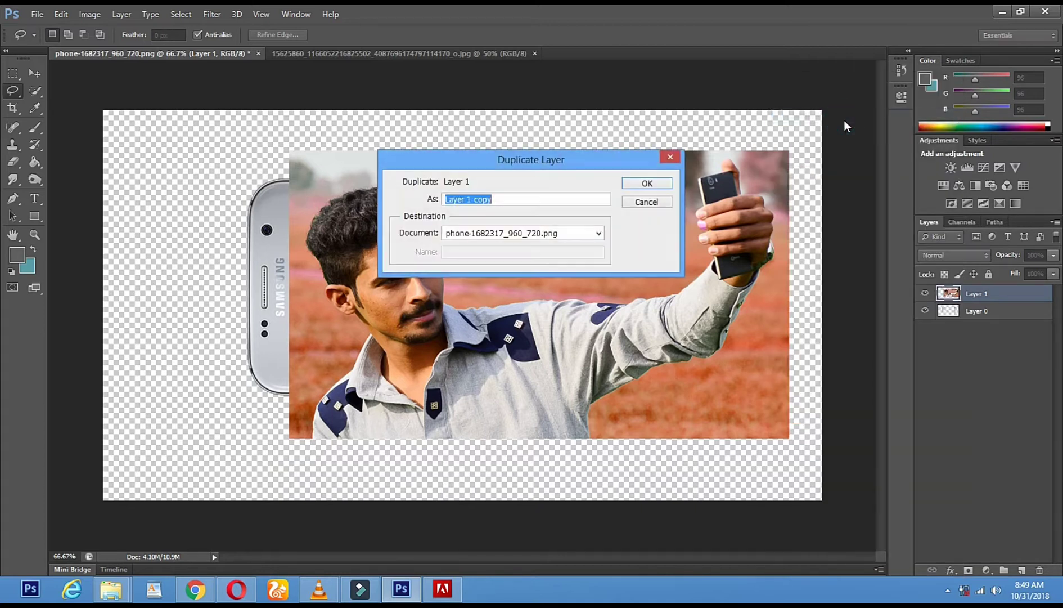
{"action": "left_click", "coordinate": [482, 202]}
{"action": "left_click_drag", "start_coordinate": [534, 198], "coordinate": [411, 201]}
{"action": "type", "text": "new 2"}
{"action": "left_click", "coordinate": [663, 187]}
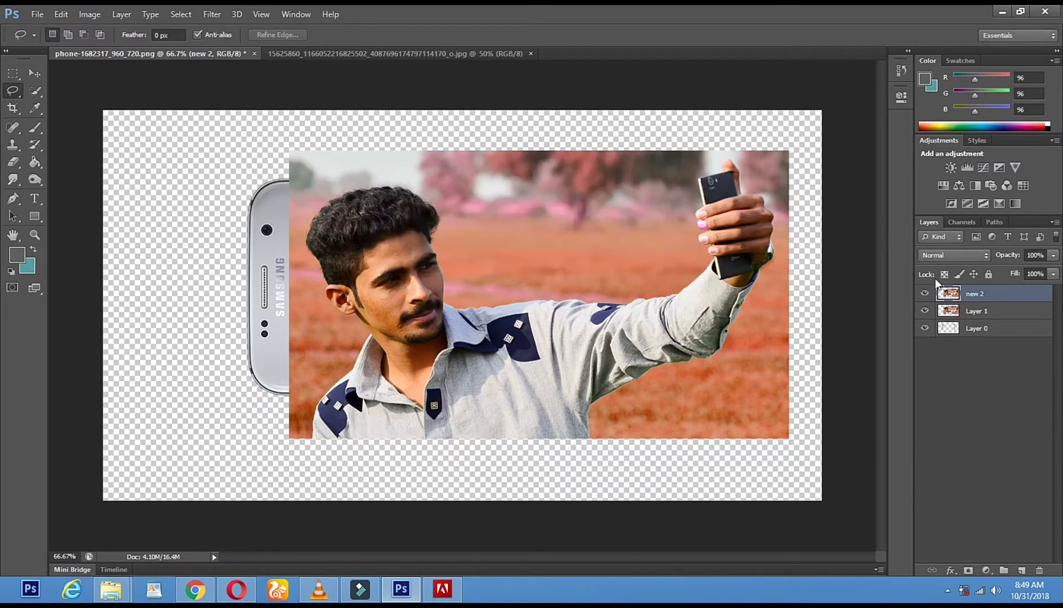
{"action": "left_click", "coordinate": [926, 293]}
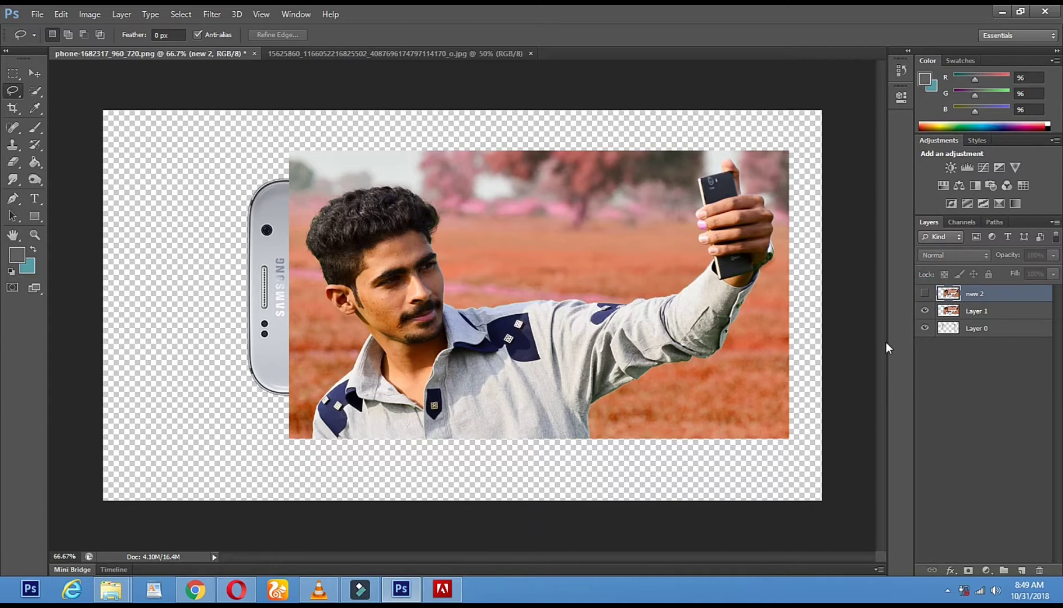
{"action": "left_click", "coordinate": [995, 315]}
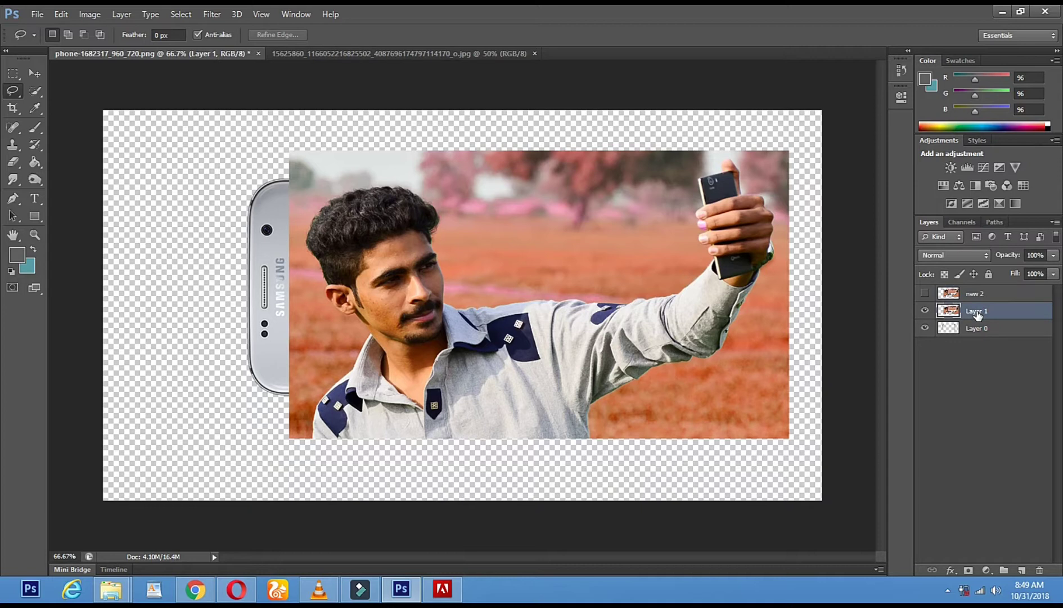
Lower Layer 1's fill to 79% and set up a larger Eraser brush
{"action": "left_click_drag", "start_coordinate": [1053, 274], "coordinate": [1013, 290]}
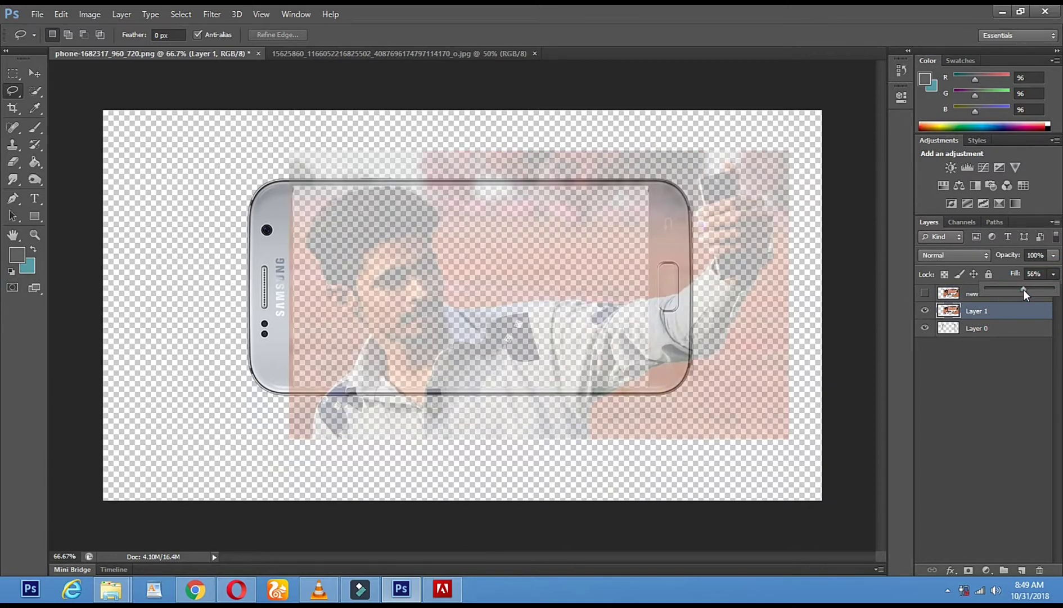
{"action": "left_click_drag", "start_coordinate": [1037, 289], "coordinate": [1041, 290]}
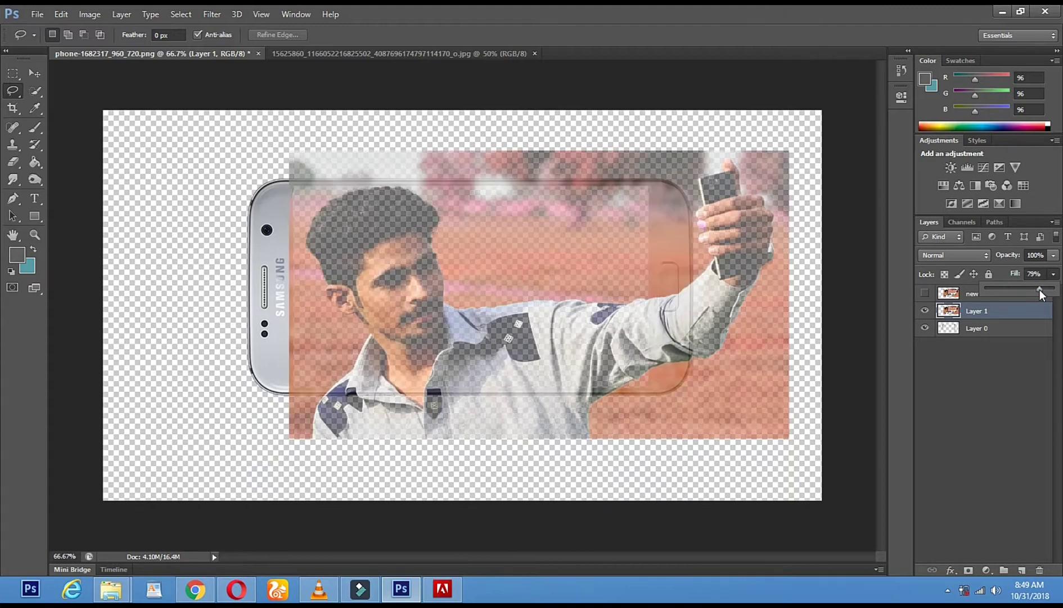
{"action": "left_click", "coordinate": [15, 164]}
{"action": "right_click", "coordinate": [295, 164]}
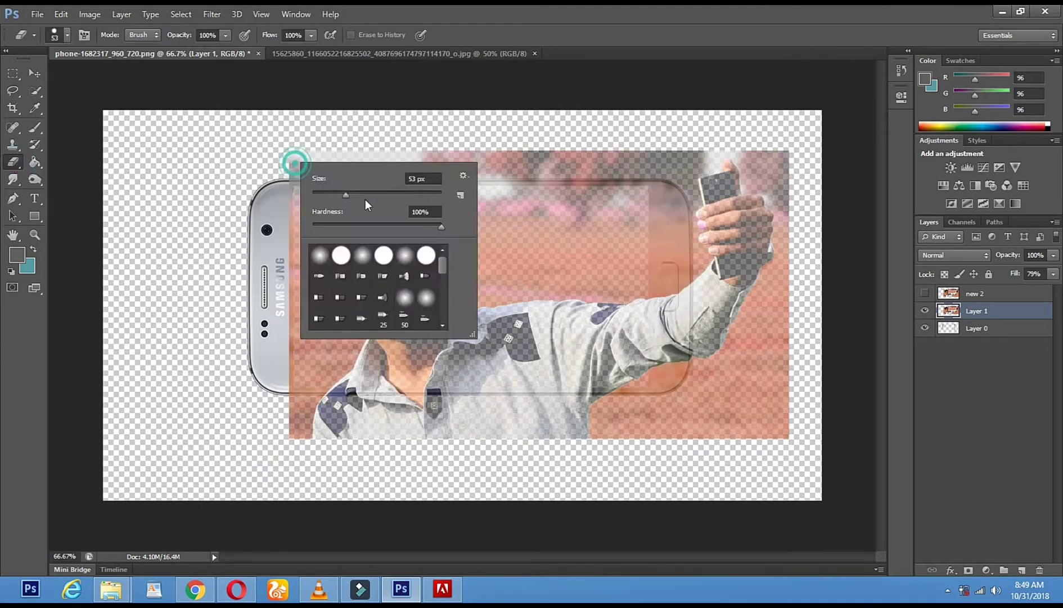
{"action": "left_click", "coordinate": [370, 197]}
{"action": "left_click", "coordinate": [279, 161]}
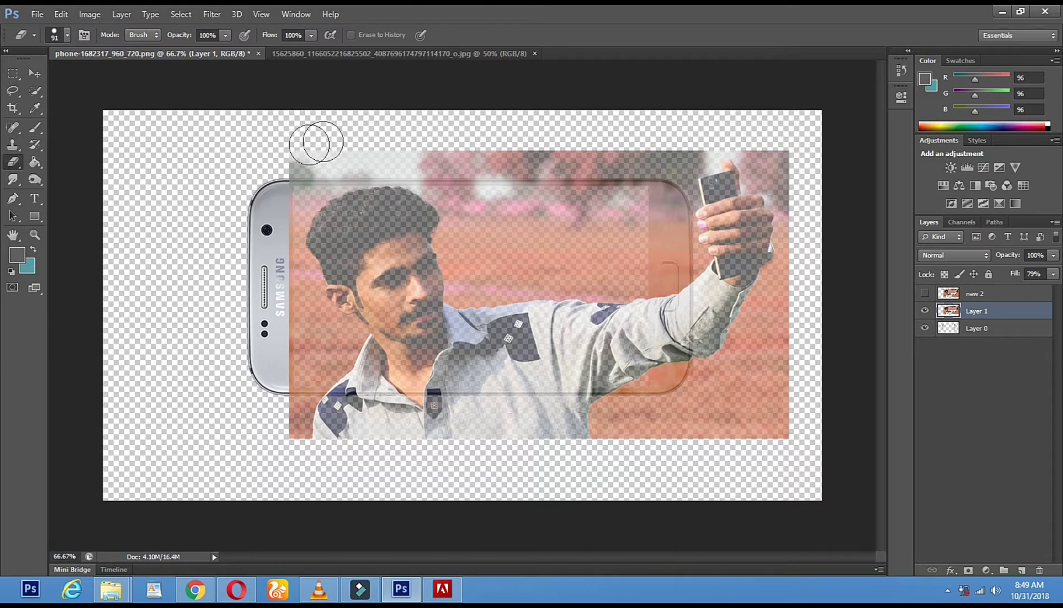
Erase the selfie photo in strips along the top and bottom edges outside the phone
{"action": "left_click_drag", "start_coordinate": [334, 156], "coordinate": [589, 162]}
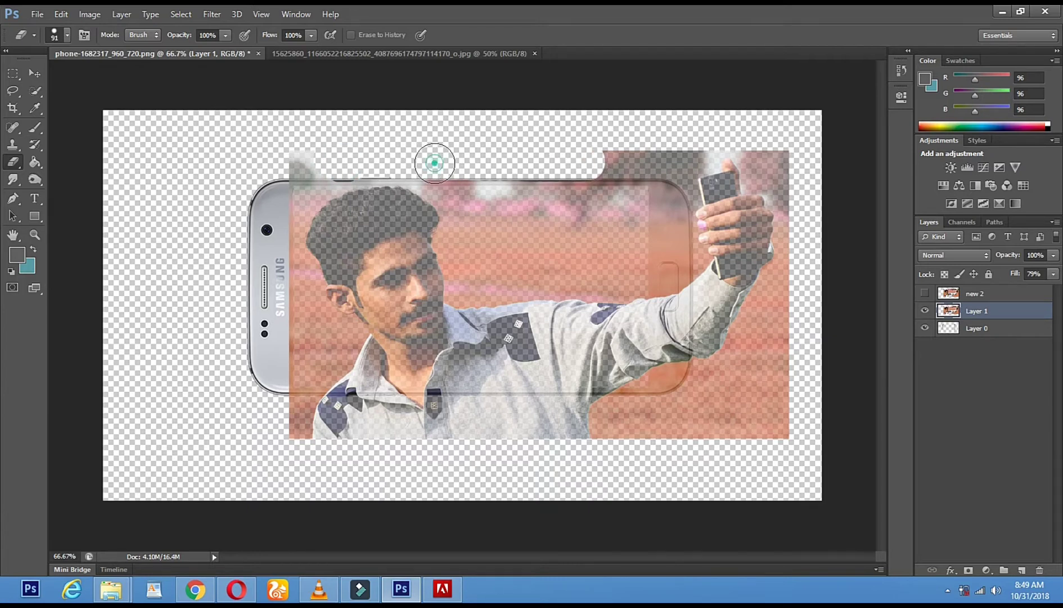
{"action": "left_click_drag", "start_coordinate": [566, 161], "coordinate": [650, 164]}
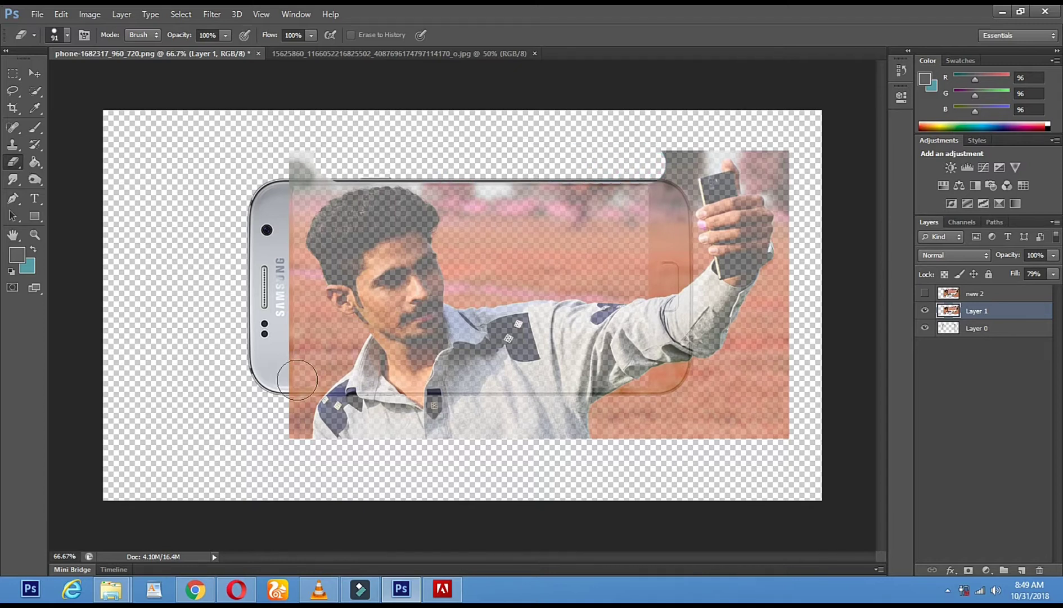
{"action": "left_click", "coordinate": [322, 417]}
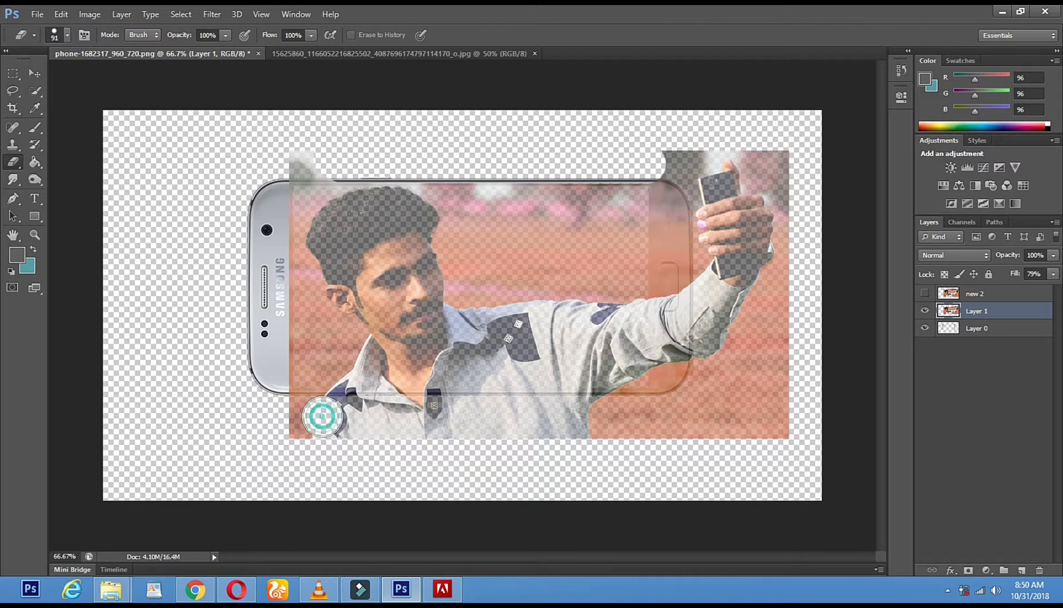
{"action": "left_click", "coordinate": [442, 416], "text": "shift"}
{"action": "left_click", "coordinate": [583, 412], "text": "shift"}
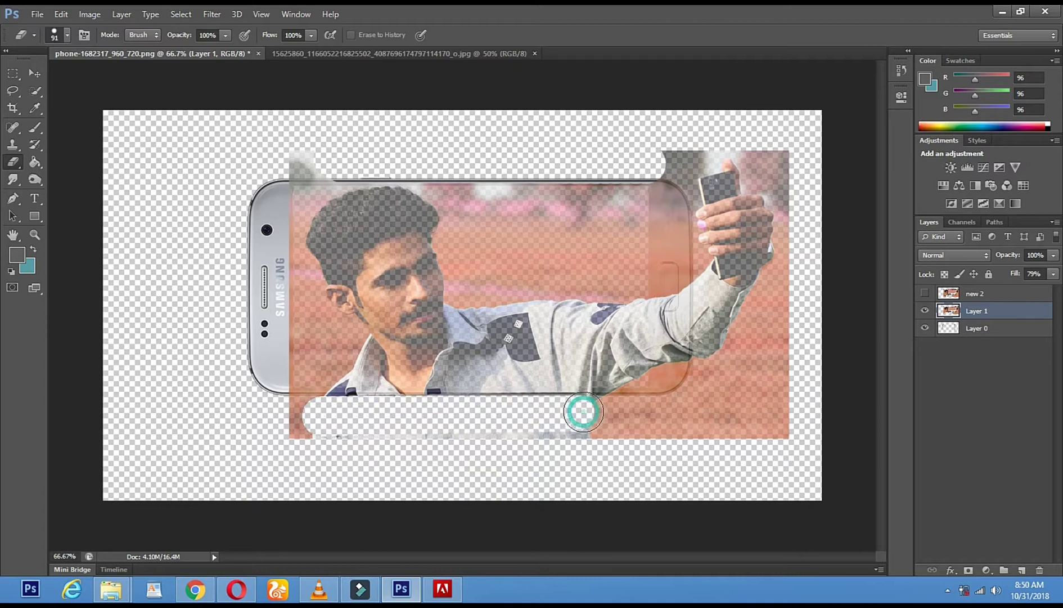
{"action": "left_click", "coordinate": [621, 410], "text": "shift"}
{"action": "left_click", "coordinate": [661, 409], "text": "shift"}
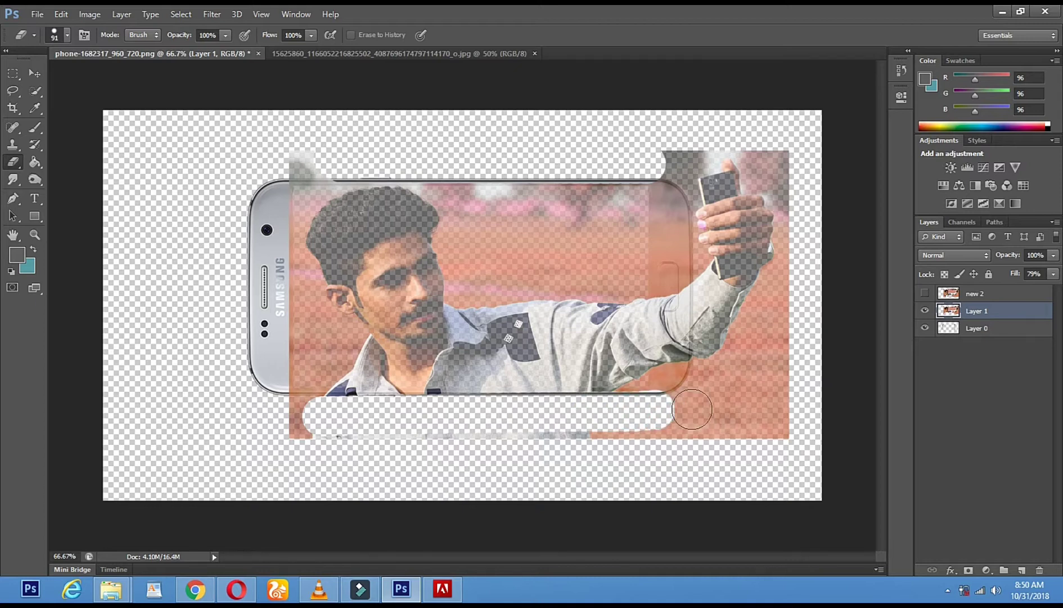
Undo the last erase, then redo the bottom strip and erase the hand area right of the phone
{"action": "left_click", "coordinate": [61, 15]}
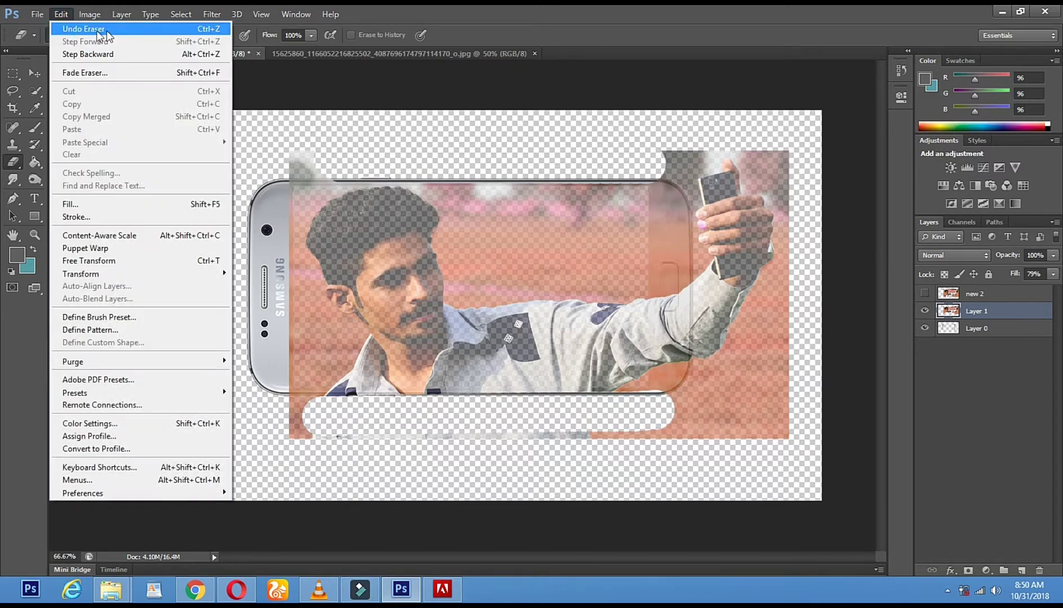
{"action": "left_click", "coordinate": [214, 34]}
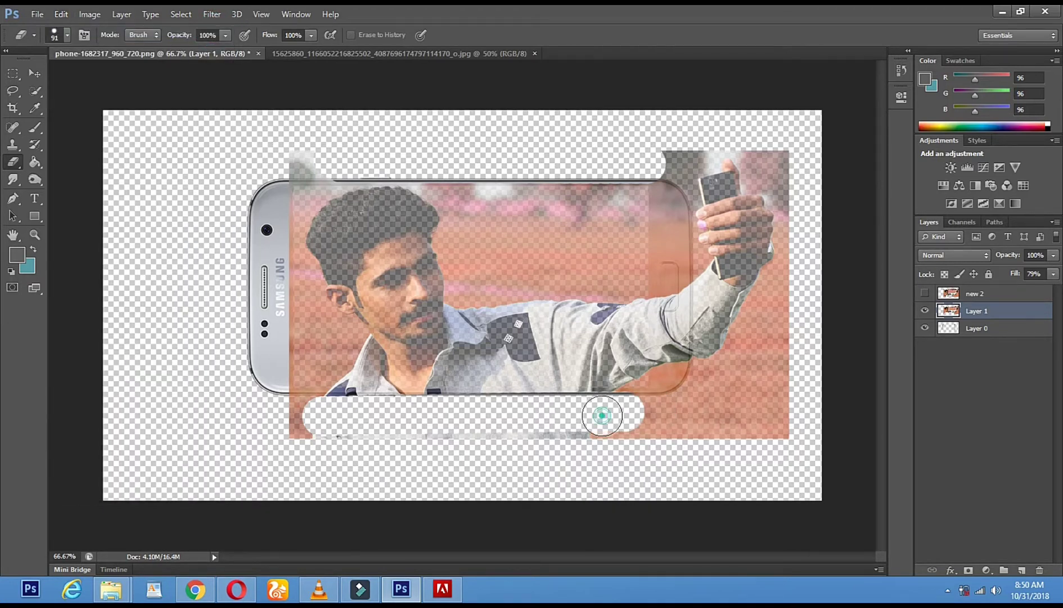
{"action": "left_click", "coordinate": [661, 409], "text": "shift"}
{"action": "left_click_drag", "start_coordinate": [687, 410], "coordinate": [717, 346]}
{"action": "left_click_drag", "start_coordinate": [714, 274], "coordinate": [719, 145]}
{"action": "mouse_move", "coordinate": [727, 289]}
{"action": "left_mouse_down"}
{"action": "mouse_move", "coordinate": [732, 419]}
{"action": "mouse_move", "coordinate": [519, 447]}
{"action": "mouse_move", "coordinate": [625, 430]}
{"action": "mouse_move", "coordinate": [285, 428]}
{"action": "left_mouse_up"}
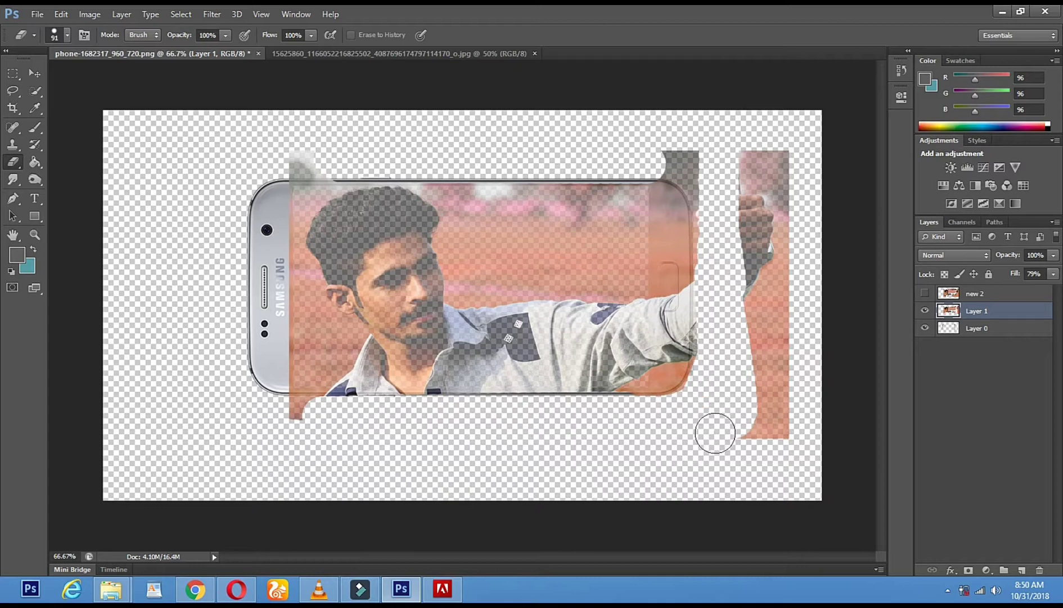
{"action": "left_click_drag", "start_coordinate": [752, 149], "coordinate": [755, 444]}
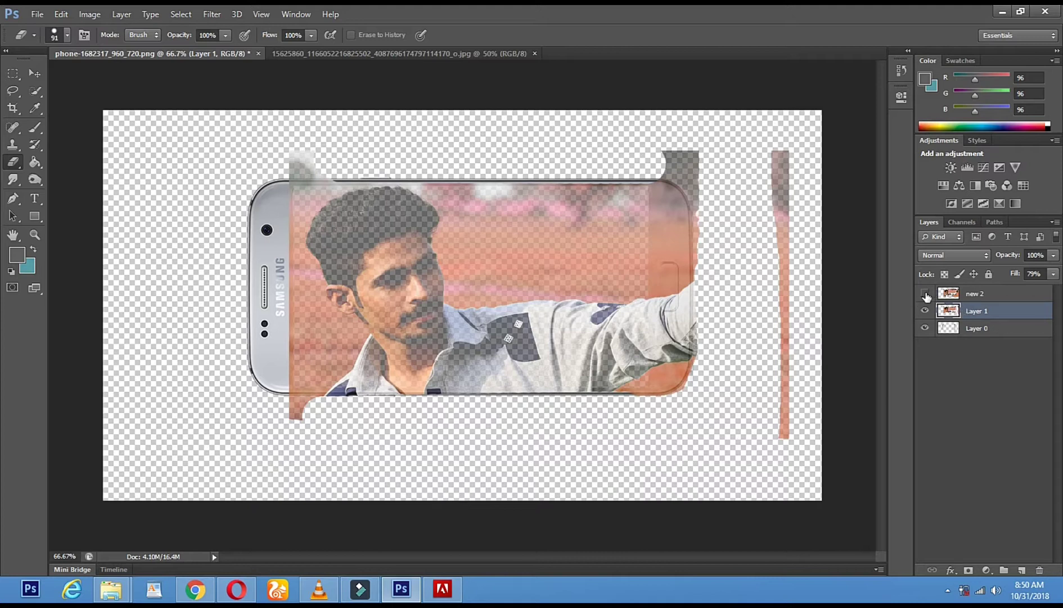
Show layer new 2, raise the fill to 100%, and set the eraser to 145 px
{"action": "left_click", "coordinate": [925, 295]}
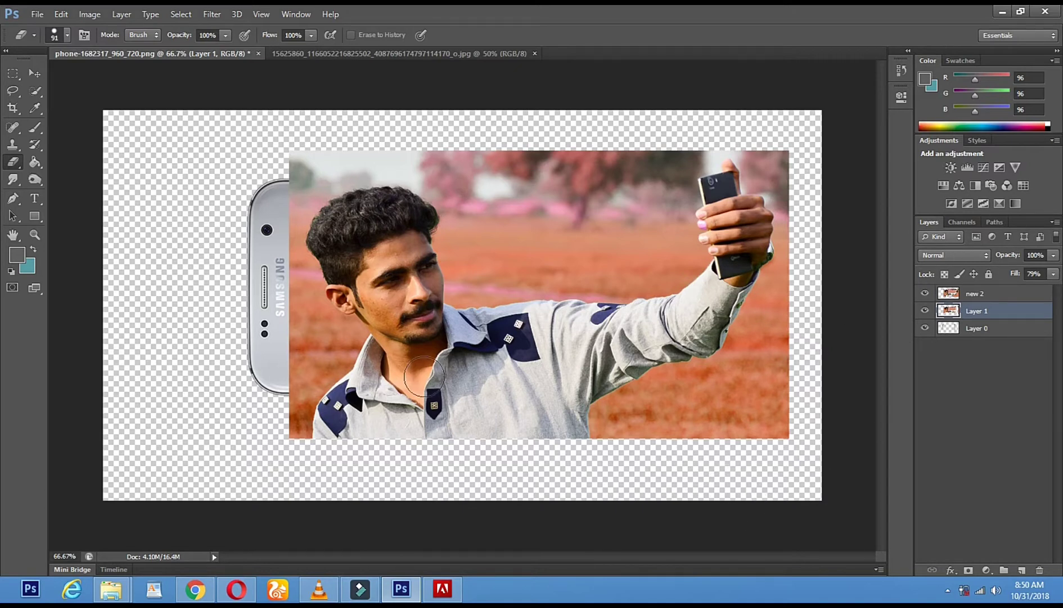
{"action": "left_click", "coordinate": [1053, 273]}
{"action": "left_click_drag", "start_coordinate": [1042, 288], "coordinate": [1057, 288]}
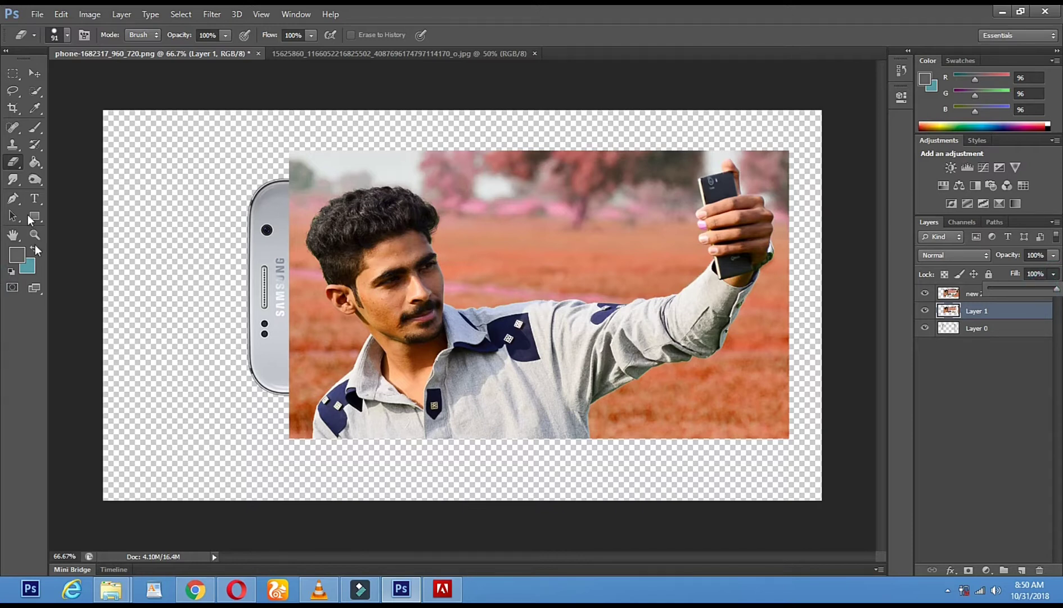
{"action": "left_click", "coordinate": [37, 74]}
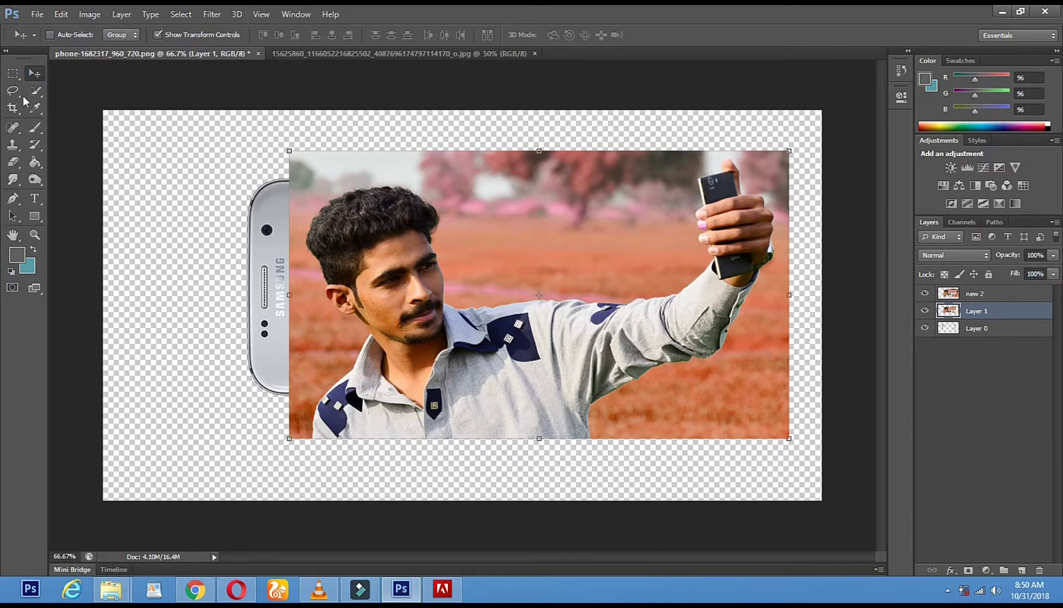
{"action": "left_click", "coordinate": [12, 162]}
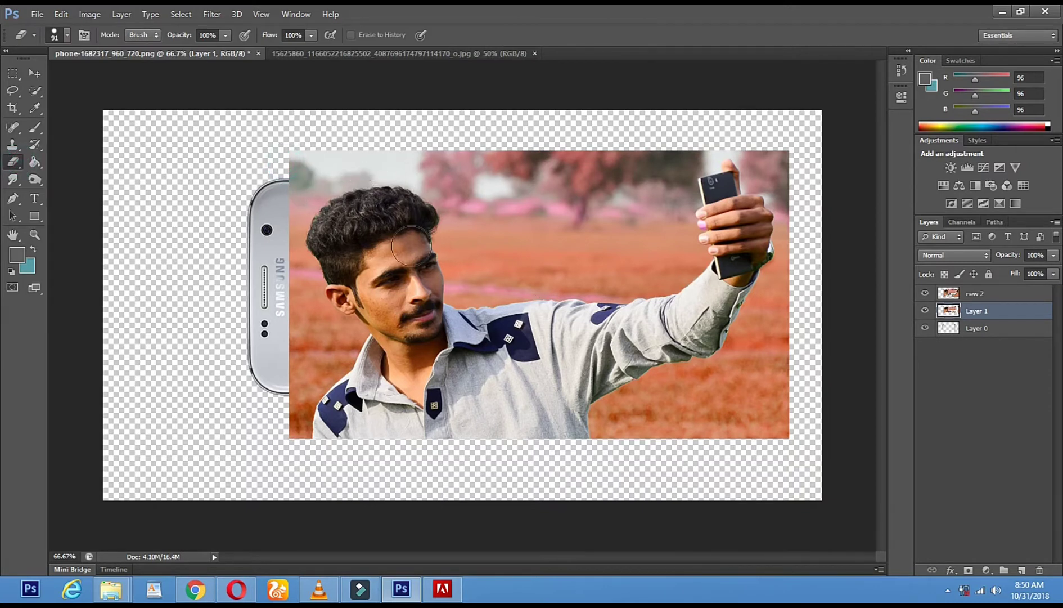
{"action": "right_click", "coordinate": [492, 279]}
{"action": "left_click_drag", "start_coordinate": [589, 311], "coordinate": [589, 311]}
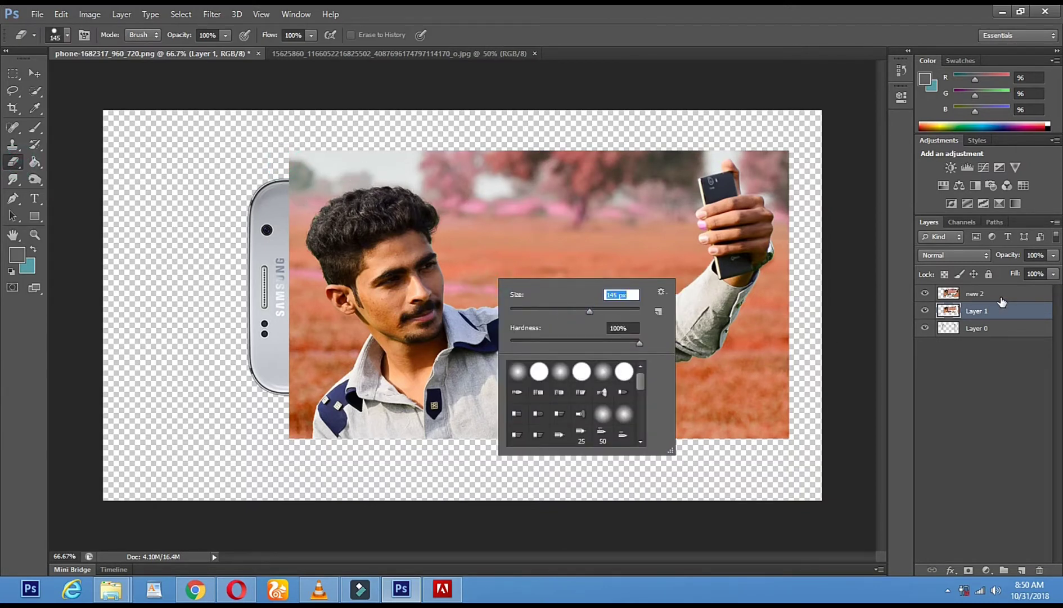
On new 2, erase the photo above and below the phone
{"action": "left_click", "coordinate": [1001, 298]}
{"action": "mouse_move", "coordinate": [424, 201]}
{"action": "left_mouse_down"}
{"action": "mouse_move", "coordinate": [325, 123]}
{"action": "mouse_move", "coordinate": [305, 314]}
{"action": "left_mouse_up"}
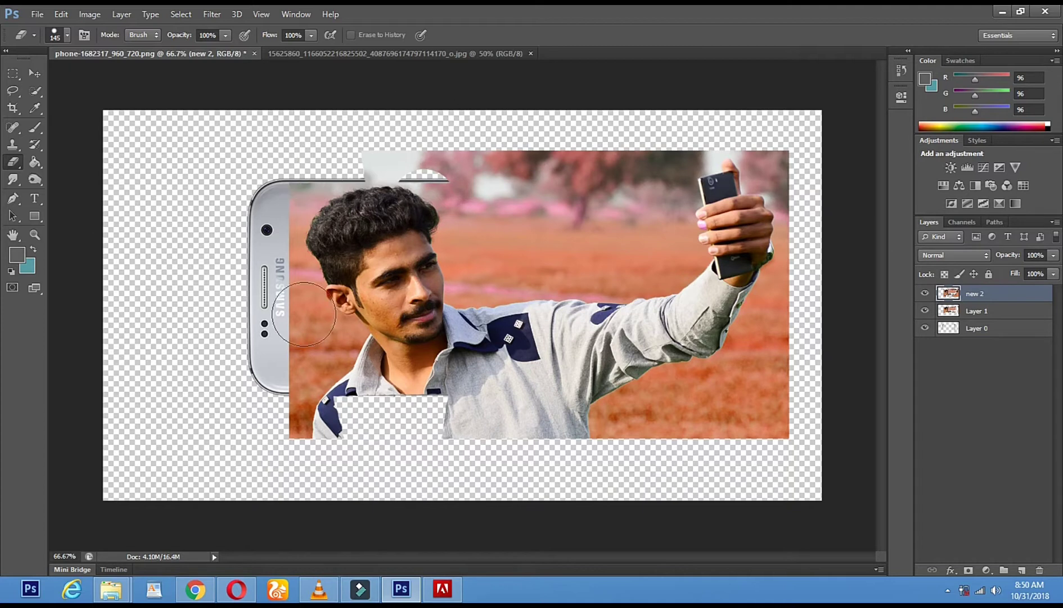
{"action": "left_click", "coordinate": [332, 429]}
{"action": "left_click_drag", "start_coordinate": [417, 169], "coordinate": [454, 180]}
{"action": "left_click_drag", "start_coordinate": [444, 430], "coordinate": [476, 433]}
{"action": "left_click", "coordinate": [472, 128]}
{"action": "mouse_move", "coordinate": [471, 128]}
{"action": "left_mouse_down"}
{"action": "mouse_move", "coordinate": [572, 449]}
{"action": "mouse_move", "coordinate": [546, 119]}
{"action": "mouse_move", "coordinate": [623, 346]}
{"action": "mouse_move", "coordinate": [619, 365]}
{"action": "mouse_move", "coordinate": [555, 426]}
{"action": "mouse_move", "coordinate": [800, 426]}
{"action": "mouse_move", "coordinate": [670, 437]}
{"action": "mouse_move", "coordinate": [719, 430]}
{"action": "mouse_move", "coordinate": [743, 403]}
{"action": "mouse_move", "coordinate": [767, 339]}
{"action": "mouse_move", "coordinate": [796, 309]}
{"action": "mouse_move", "coordinate": [795, 423]}
{"action": "mouse_move", "coordinate": [797, 368]}
{"action": "mouse_move", "coordinate": [769, 374]}
{"action": "left_mouse_up"}
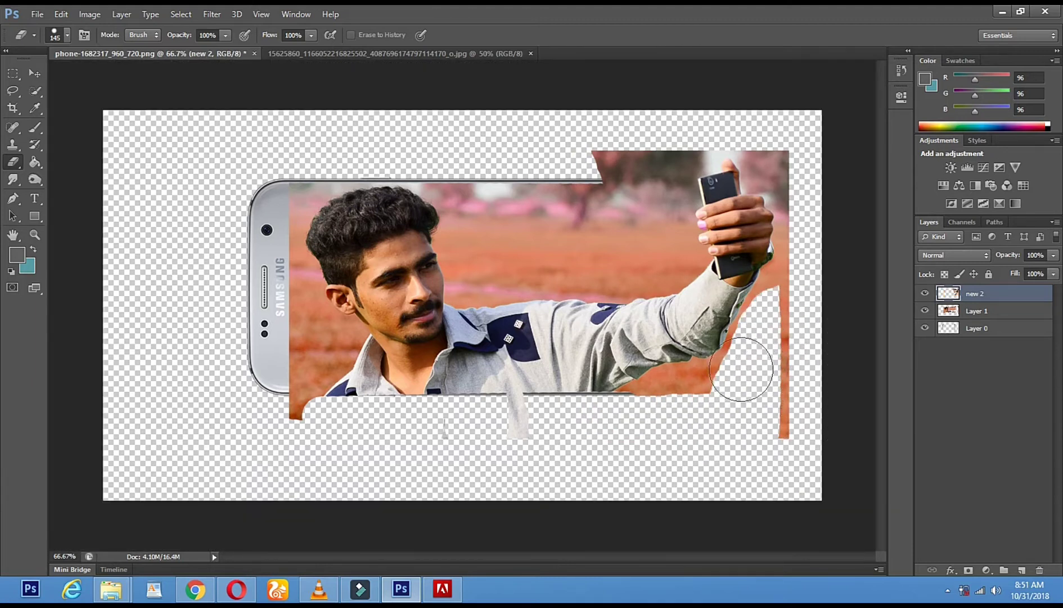
Quick-select the background between the phone top and hand, minus the fingers, erase it, and deselect
{"action": "left_click", "coordinate": [35, 91]}
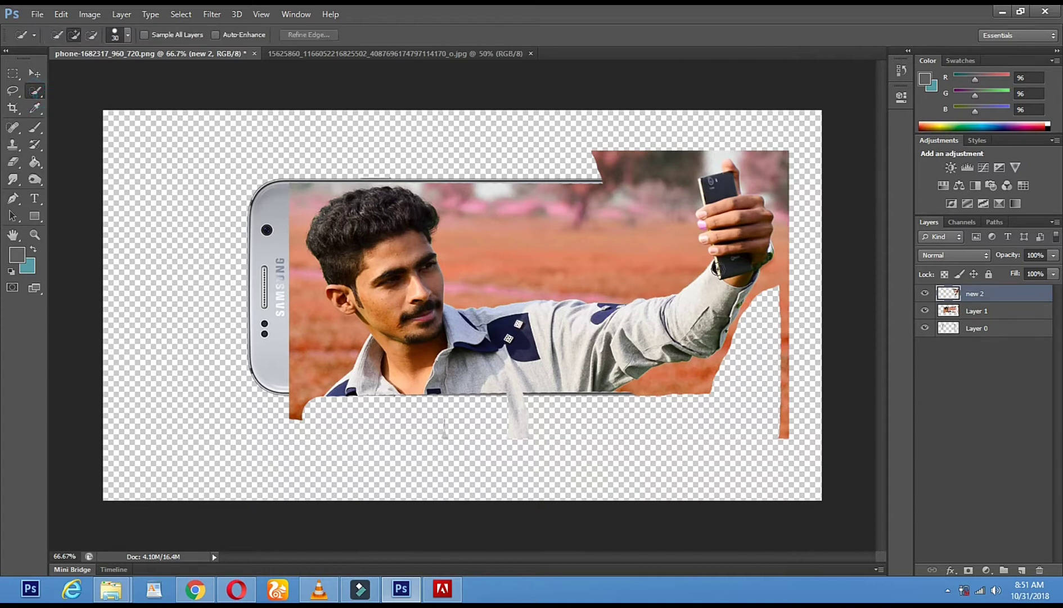
{"action": "left_click_drag", "start_coordinate": [654, 280], "coordinate": [667, 280]}
{"action": "key", "text": "alt"}
{"action": "left_click", "coordinate": [707, 225], "text": "alt"}
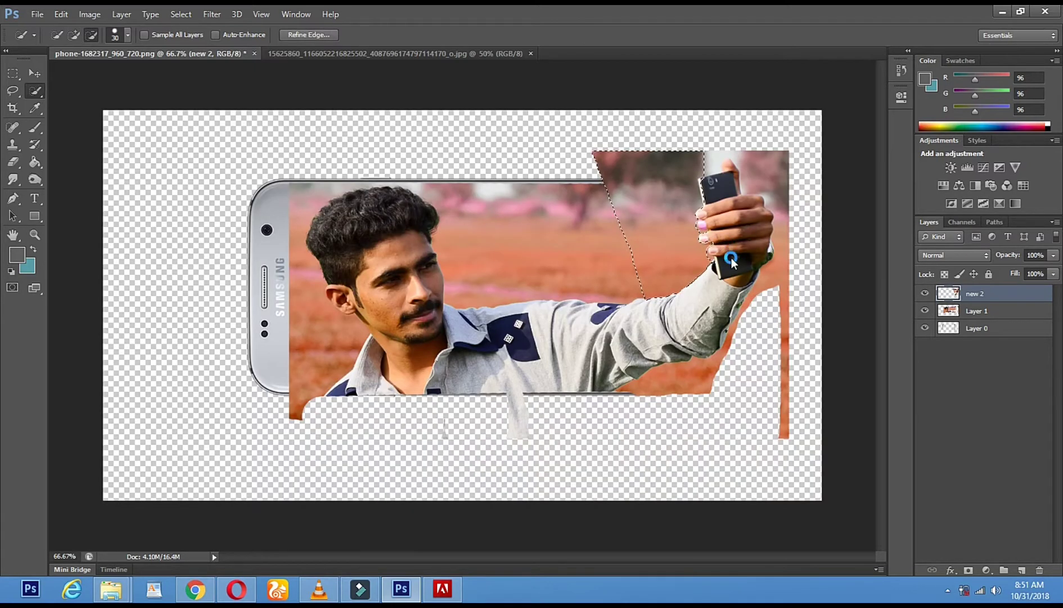
{"action": "left_click", "coordinate": [13, 161]}
{"action": "mouse_move", "coordinate": [631, 270]}
{"action": "left_mouse_down"}
{"action": "mouse_move", "coordinate": [669, 265]}
{"action": "mouse_move", "coordinate": [660, 273]}
{"action": "mouse_move", "coordinate": [640, 254]}
{"action": "mouse_move", "coordinate": [620, 180]}
{"action": "left_mouse_up"}
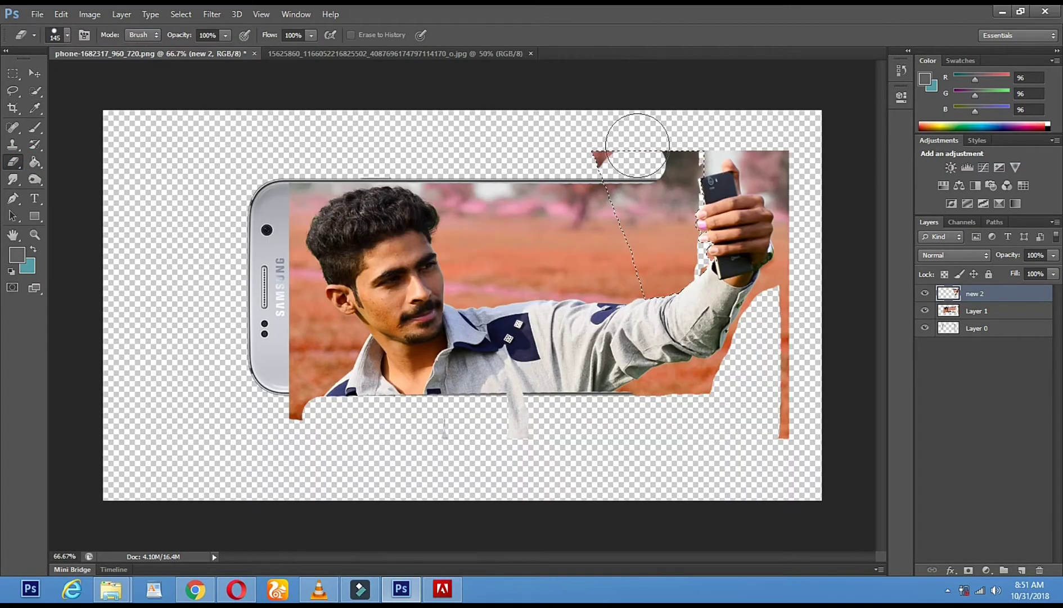
{"action": "mouse_move", "coordinate": [696, 174]}
{"action": "left_mouse_down"}
{"action": "mouse_move", "coordinate": [645, 242]}
{"action": "mouse_move", "coordinate": [605, 229]}
{"action": "mouse_move", "coordinate": [654, 196]}
{"action": "left_mouse_up"}
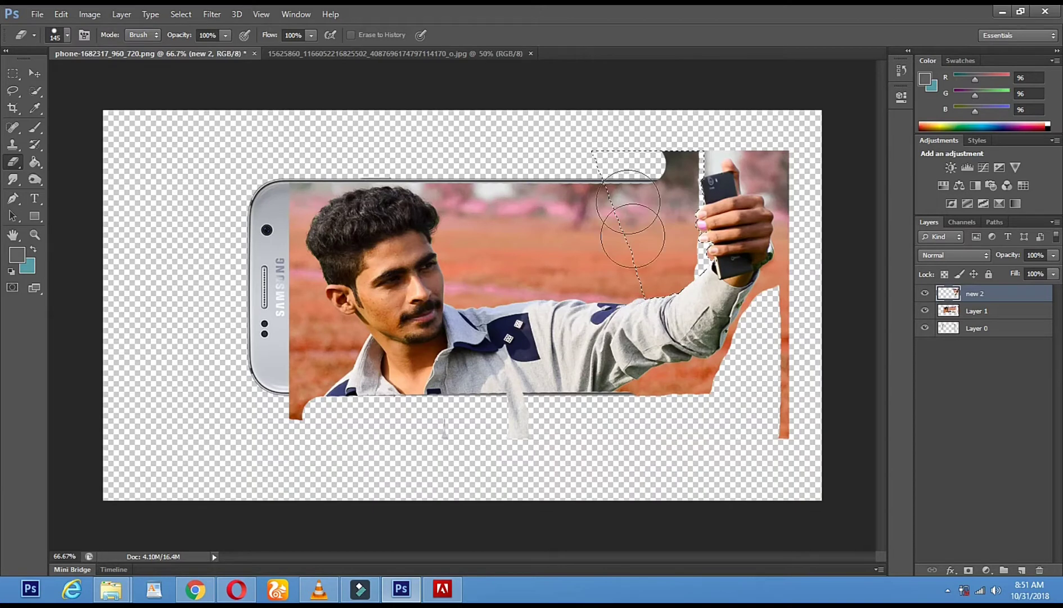
{"action": "left_click", "coordinate": [12, 90]}
{"action": "left_click", "coordinate": [472, 201]}
Select and erase the pink background above the held phone and near the hand, then deselect
{"action": "left_click", "coordinate": [35, 91]}
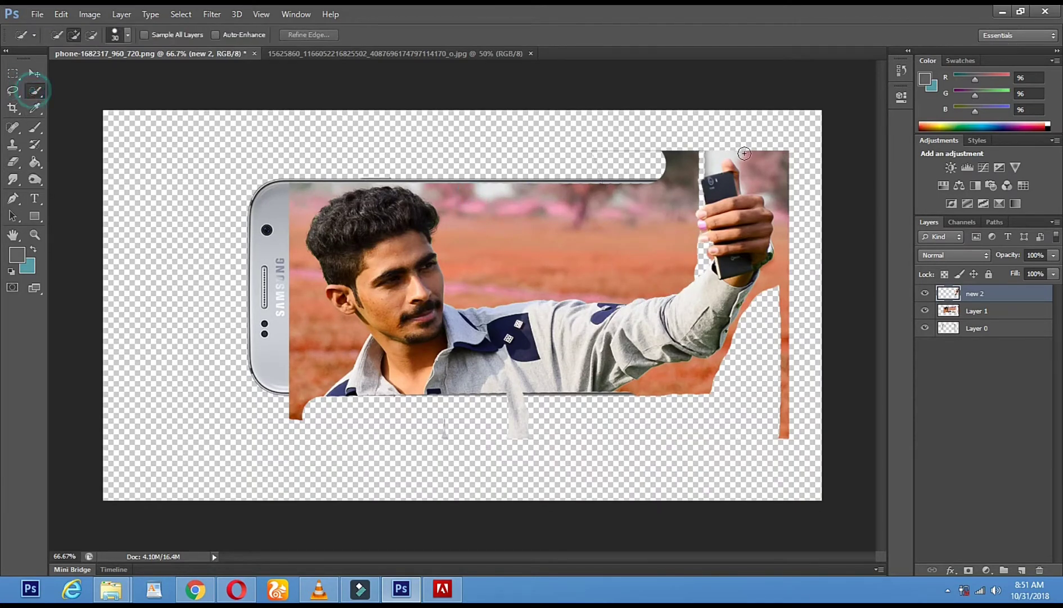
{"action": "left_click", "coordinate": [736, 161]}
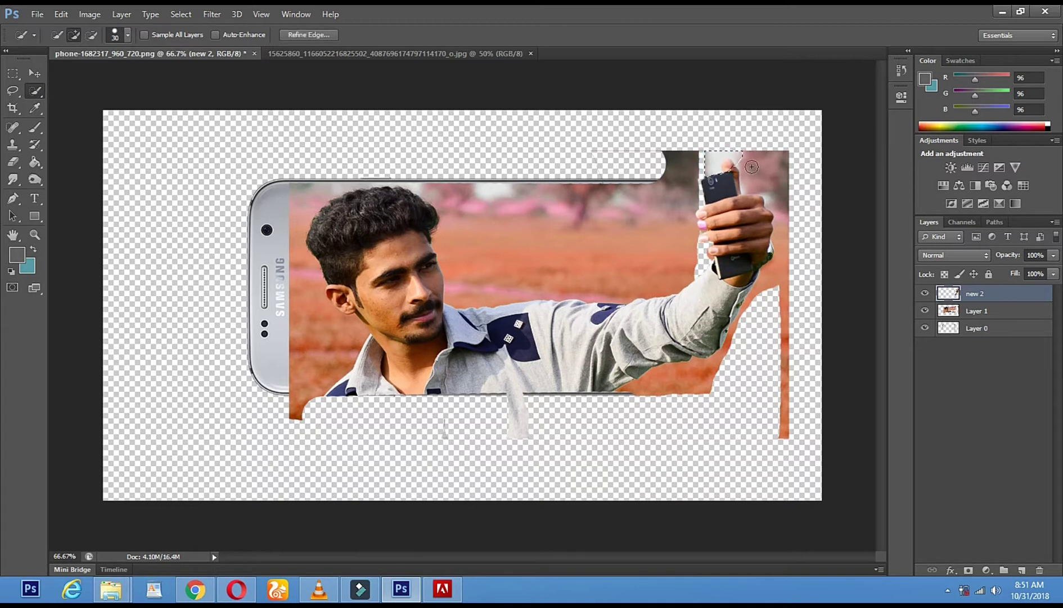
{"action": "left_click", "coordinate": [730, 166], "text": "alt"}
{"action": "left_click", "coordinate": [13, 162]}
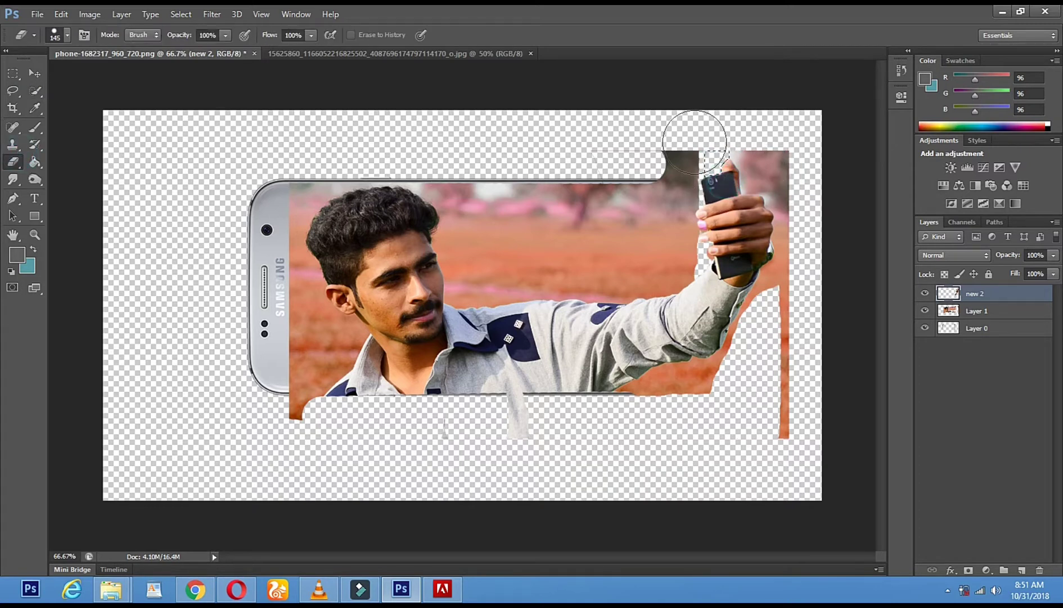
{"action": "left_click", "coordinate": [13, 90]}
{"action": "left_click", "coordinate": [35, 90]}
{"action": "left_click_drag", "start_coordinate": [751, 159], "coordinate": [755, 168]}
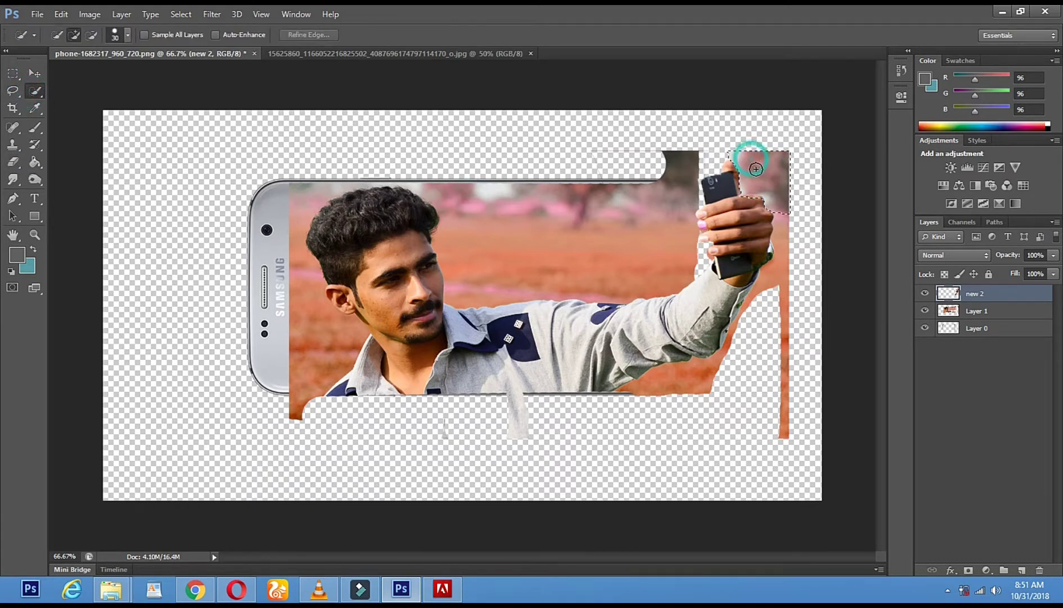
{"action": "left_click", "coordinate": [11, 163]}
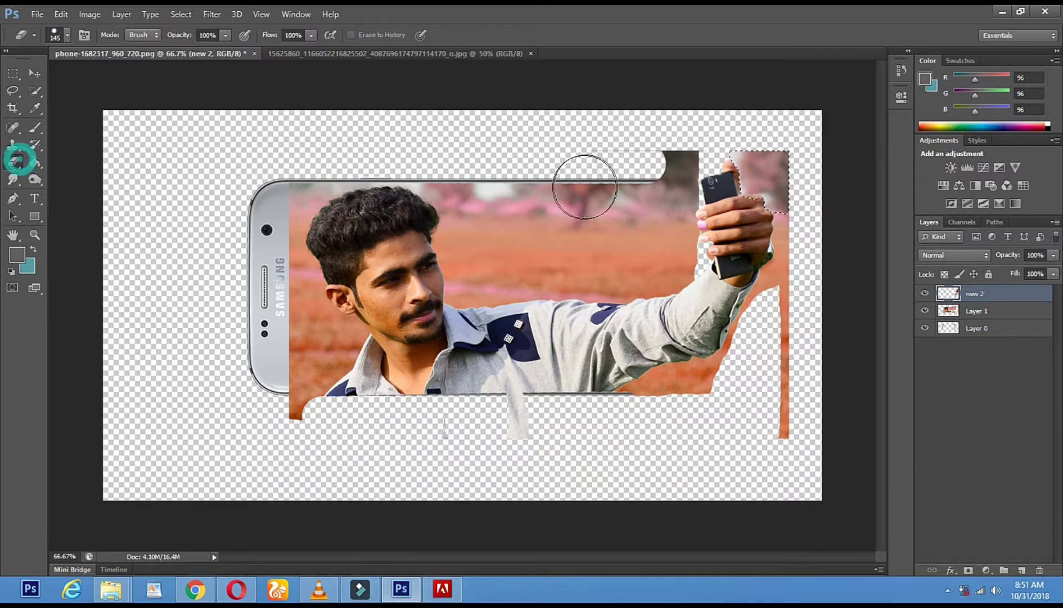
{"action": "mouse_move", "coordinate": [787, 192]}
{"action": "left_mouse_down"}
{"action": "mouse_move", "coordinate": [825, 220]}
{"action": "mouse_move", "coordinate": [759, 158]}
{"action": "mouse_move", "coordinate": [764, 144]}
{"action": "mouse_move", "coordinate": [773, 219]}
{"action": "left_mouse_up"}
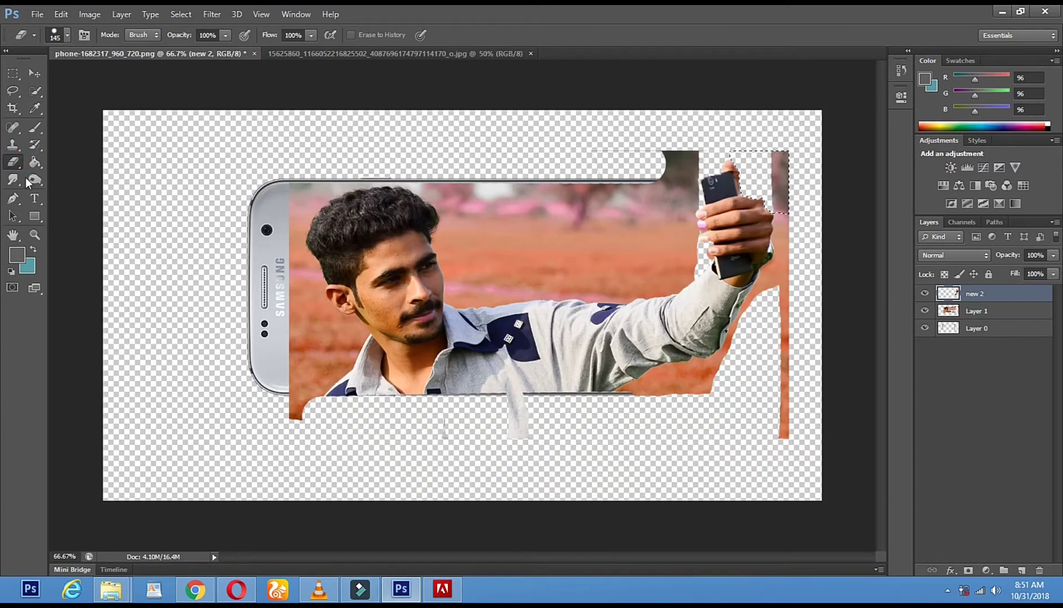
{"action": "left_click", "coordinate": [13, 90]}
{"action": "left_click", "coordinate": [637, 303]}
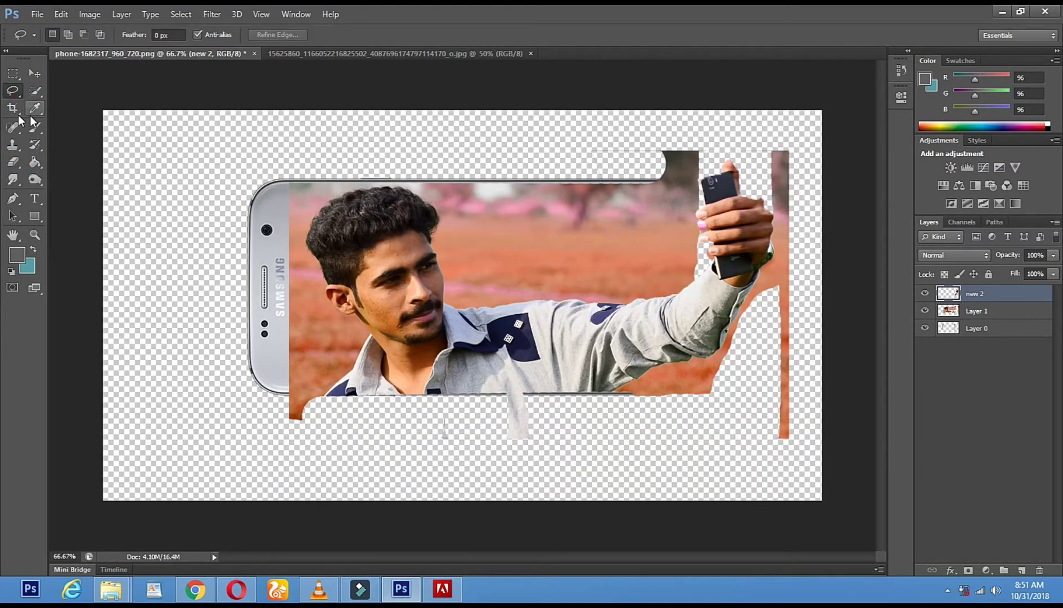
Select the background along the arm and hand, deselect it, and make Layer 1 active
{"action": "left_click", "coordinate": [35, 90]}
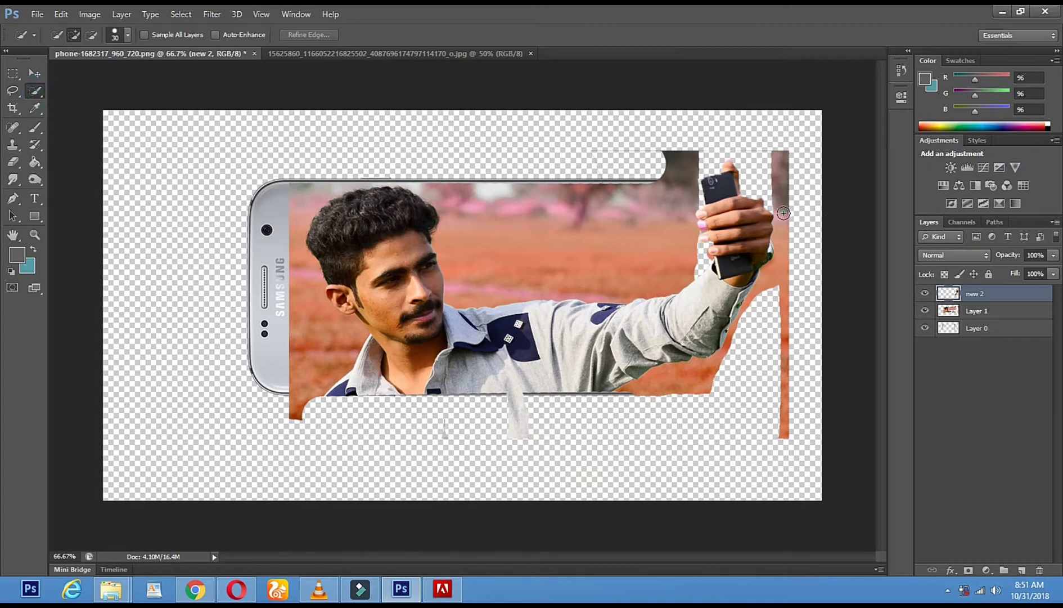
{"action": "left_click_drag", "start_coordinate": [782, 213], "coordinate": [757, 274]}
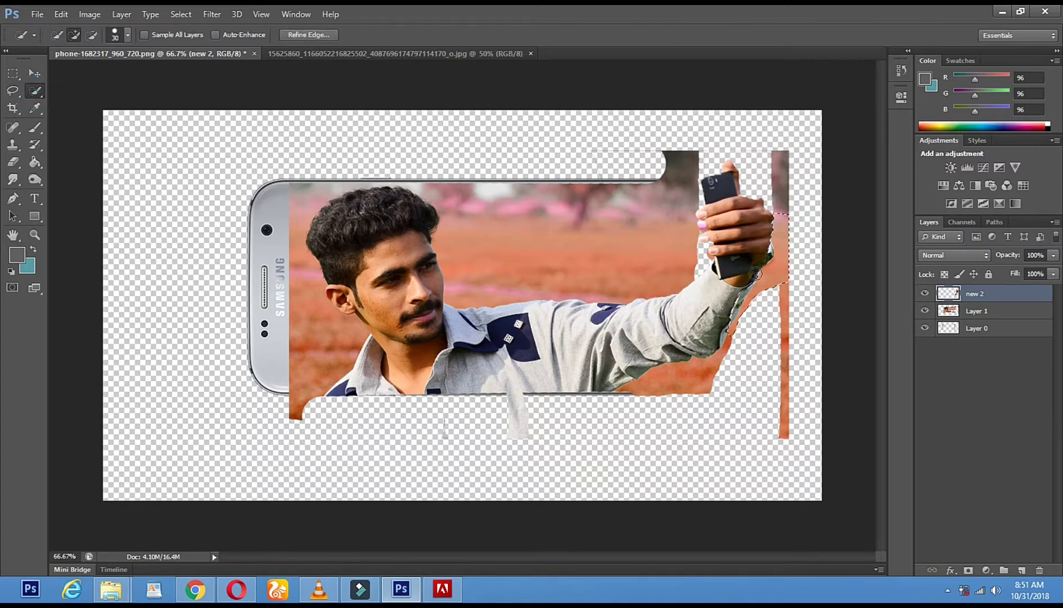
{"action": "left_click", "coordinate": [13, 162]}
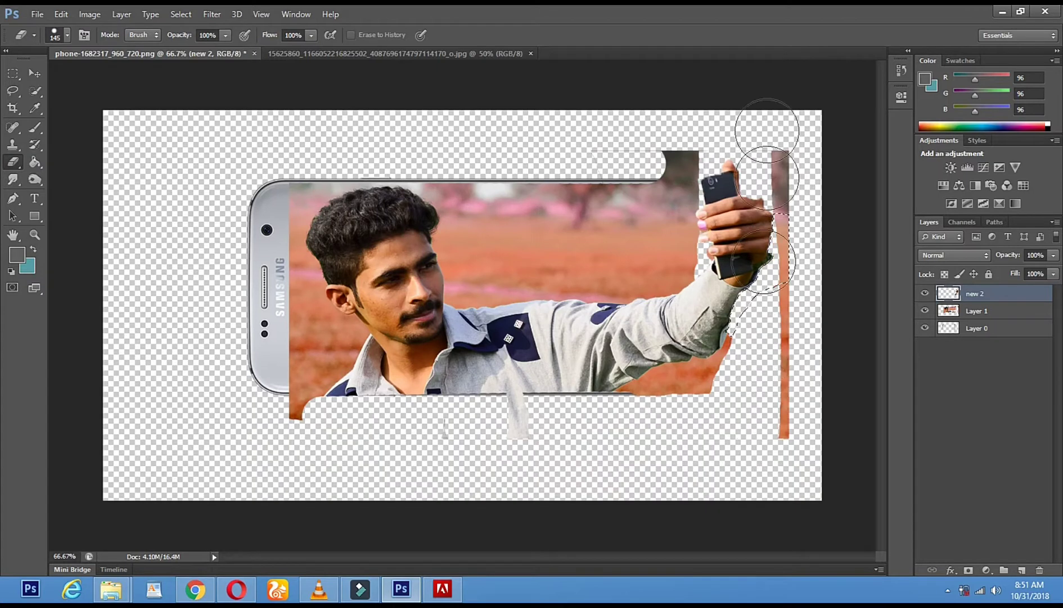
{"action": "left_click", "coordinate": [12, 90]}
{"action": "left_click", "coordinate": [479, 156]}
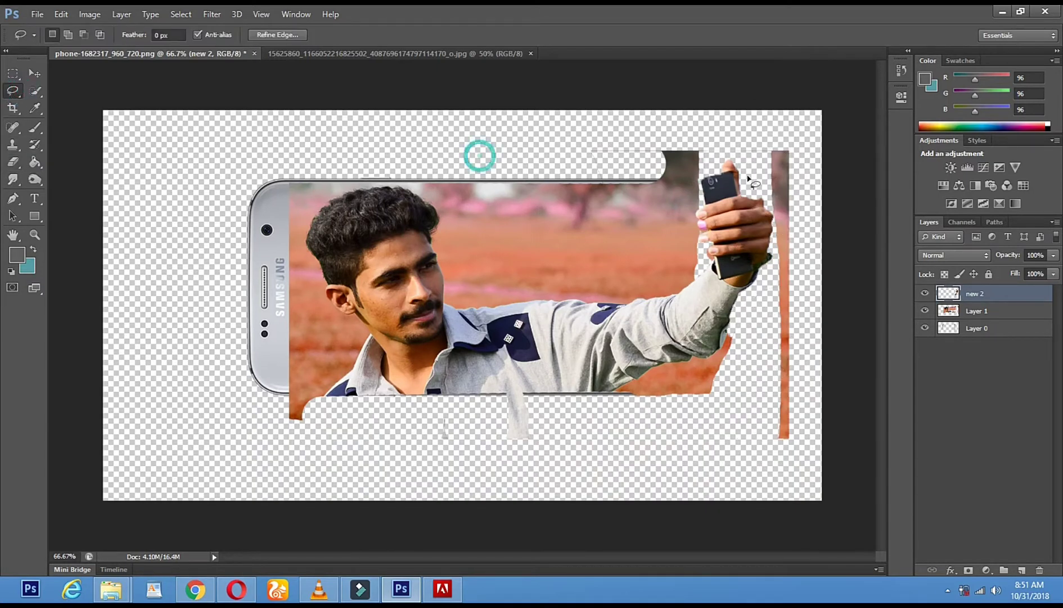
{"action": "left_click", "coordinate": [993, 313]}
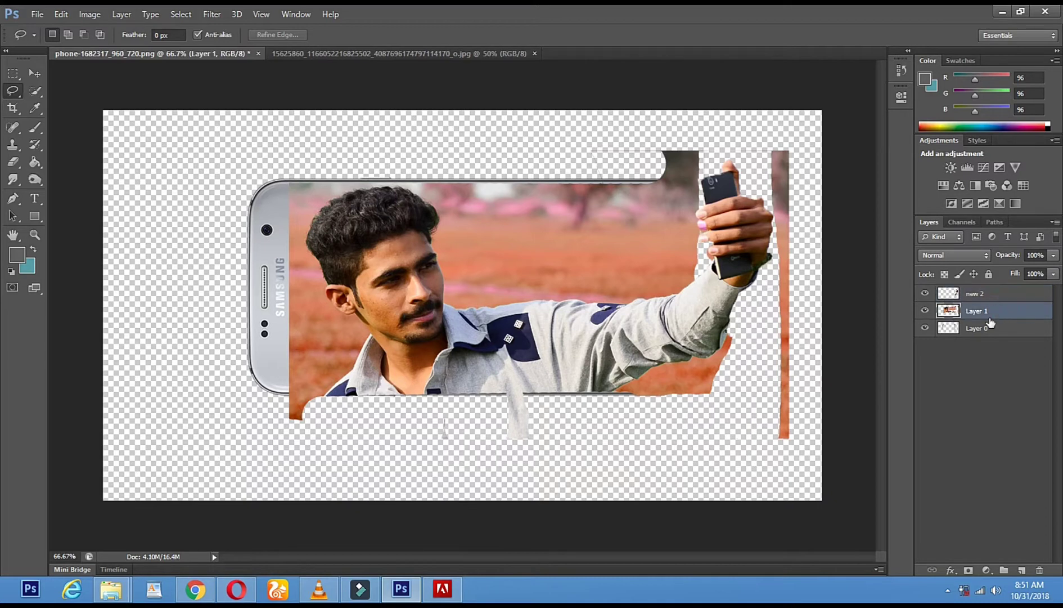
Erase the orange strip at the right edge and smooth Layer 1's ragged top edge above the phone
{"action": "left_click", "coordinate": [13, 162]}
{"action": "left_click_drag", "start_coordinate": [785, 138], "coordinate": [786, 475]}
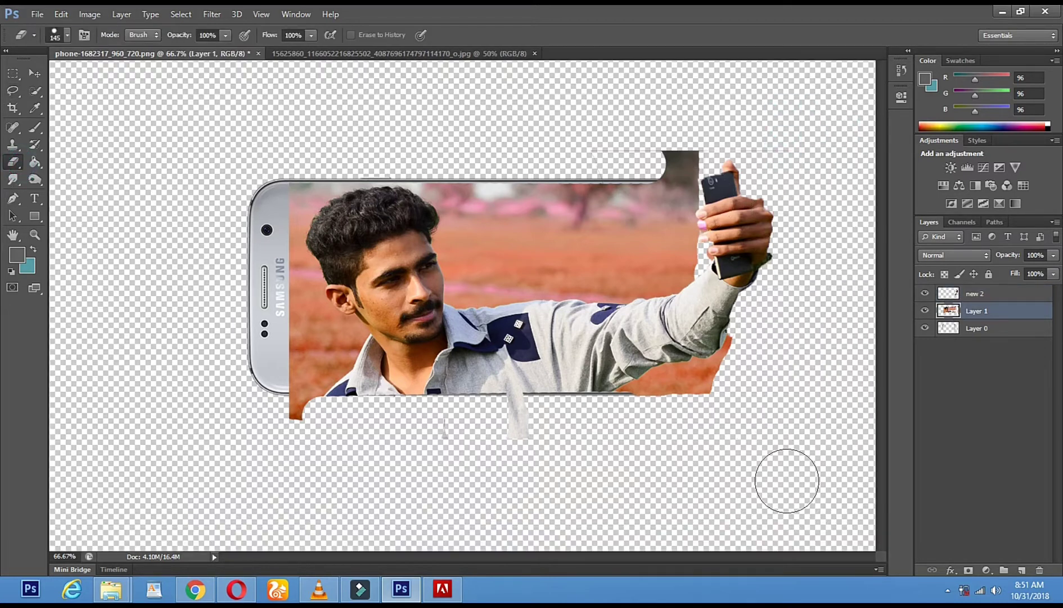
{"action": "mouse_move", "coordinate": [661, 149]}
{"action": "left_mouse_down"}
{"action": "mouse_move", "coordinate": [610, 159]}
{"action": "mouse_move", "coordinate": [598, 176]}
{"action": "left_mouse_up"}
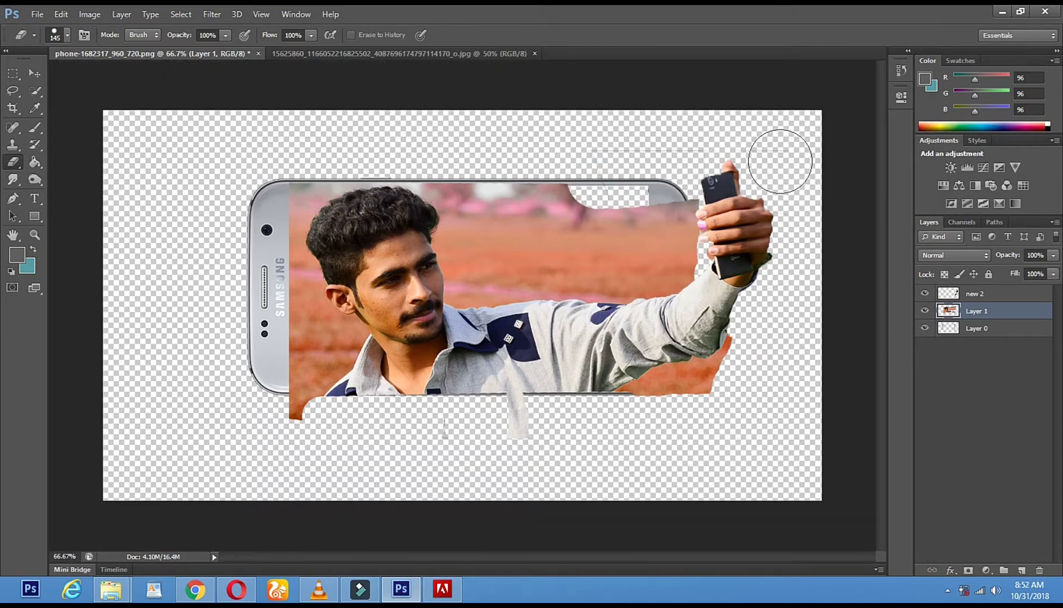
{"action": "left_click", "coordinate": [68, 16]}
{"action": "left_click", "coordinate": [75, 27]}
{"action": "left_click_drag", "start_coordinate": [675, 147], "coordinate": [688, 148]}
{"action": "left_click_drag", "start_coordinate": [623, 150], "coordinate": [692, 150]}
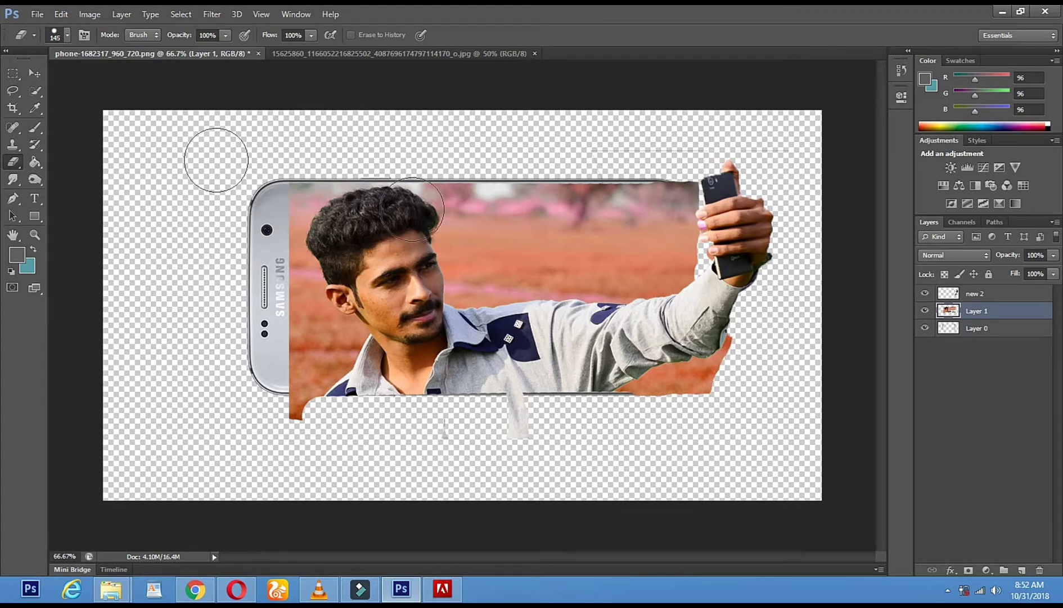
{"action": "left_click", "coordinate": [32, 76]}
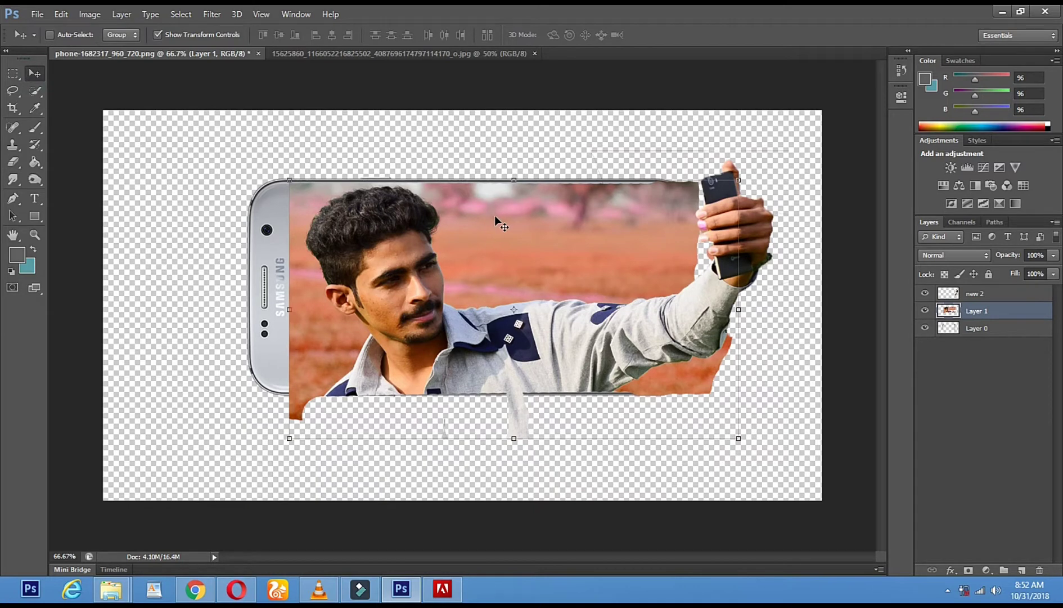
Lower Layer 1's fill to 62% and shrink the Eraser brush
{"action": "left_click", "coordinate": [1054, 273]}
{"action": "left_click_drag", "start_coordinate": [1053, 288], "coordinate": [1020, 289]}
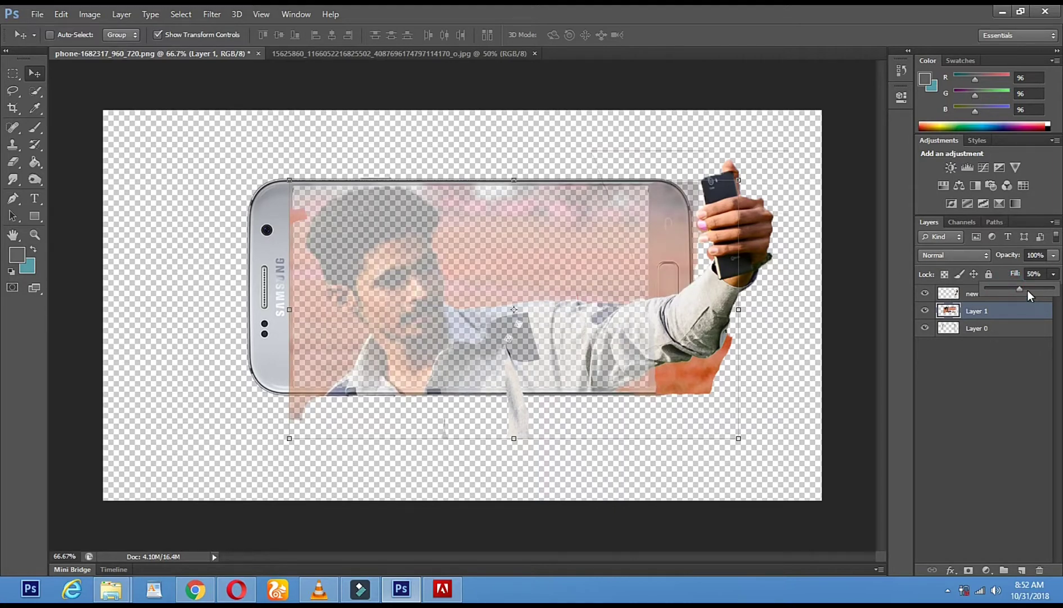
{"action": "left_click_drag", "start_coordinate": [1021, 293], "coordinate": [1028, 293]}
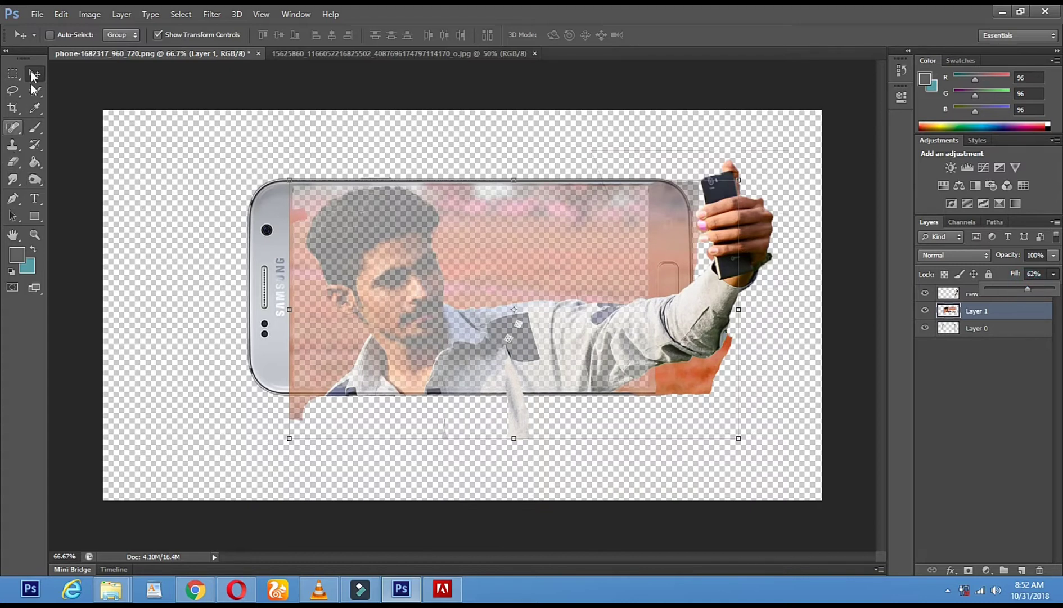
{"action": "left_click", "coordinate": [13, 162]}
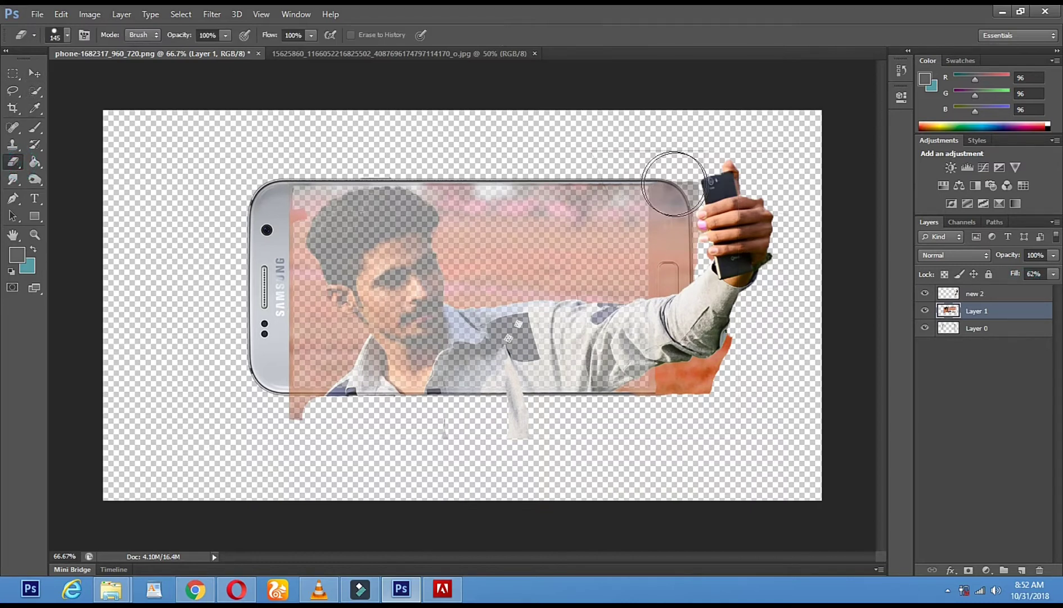
{"action": "right_click", "coordinate": [687, 183]}
{"action": "left_click", "coordinate": [721, 213]}
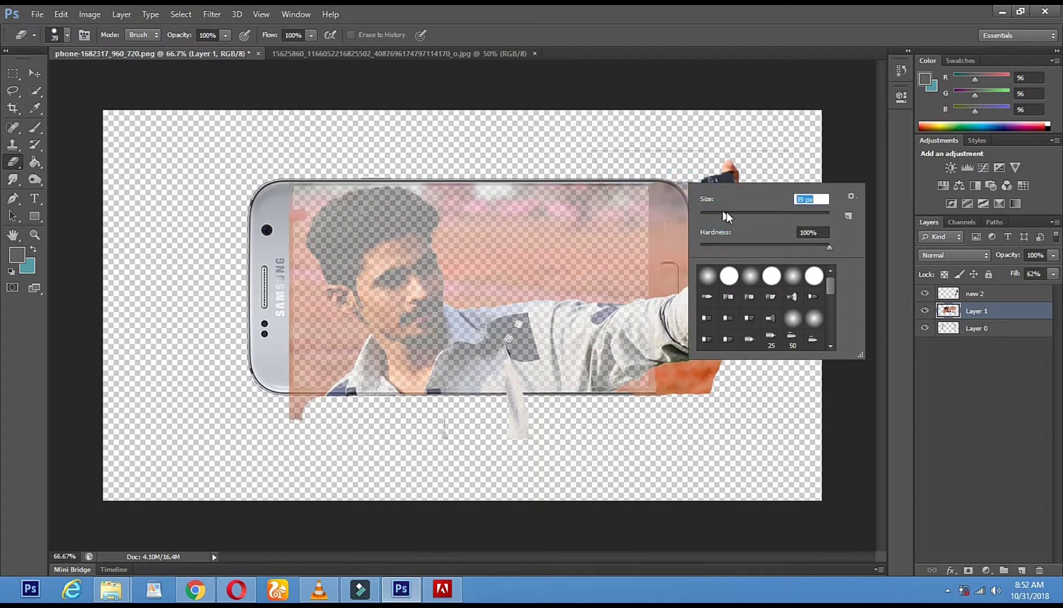
{"action": "key", "text": "Return"}
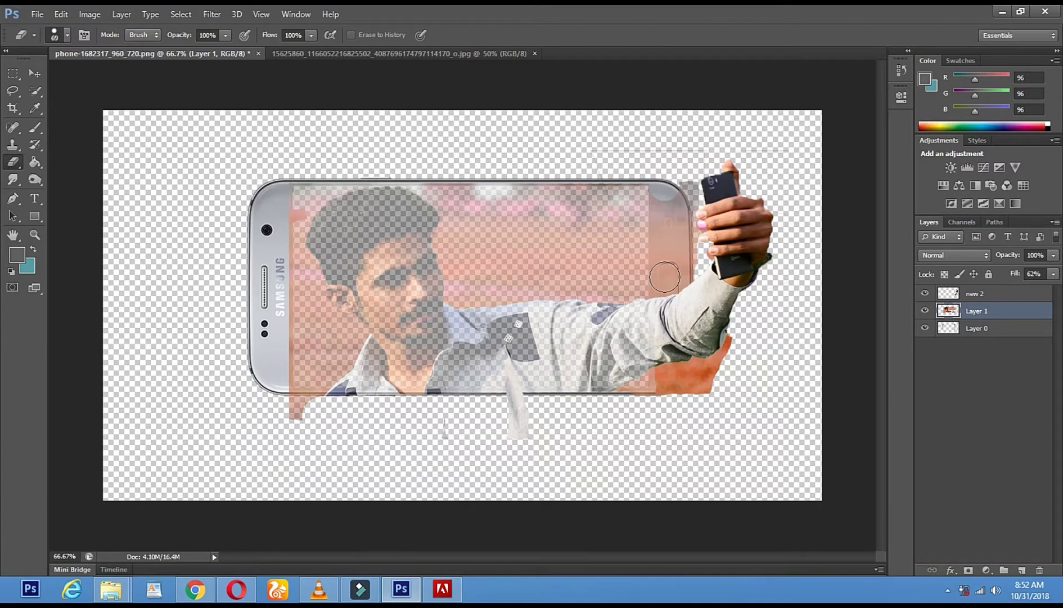
Erase the photo over the phone's right-edge buttons and small spots, then restore fill to 100%
{"action": "left_click_drag", "start_coordinate": [664, 280], "coordinate": [664, 280]}
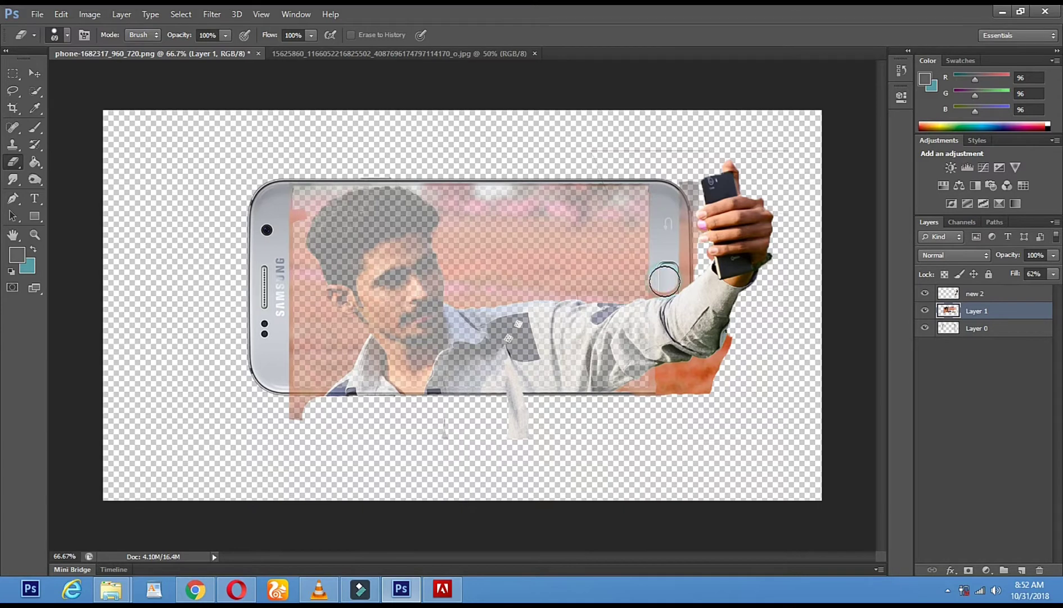
{"action": "left_click", "coordinate": [672, 333]}
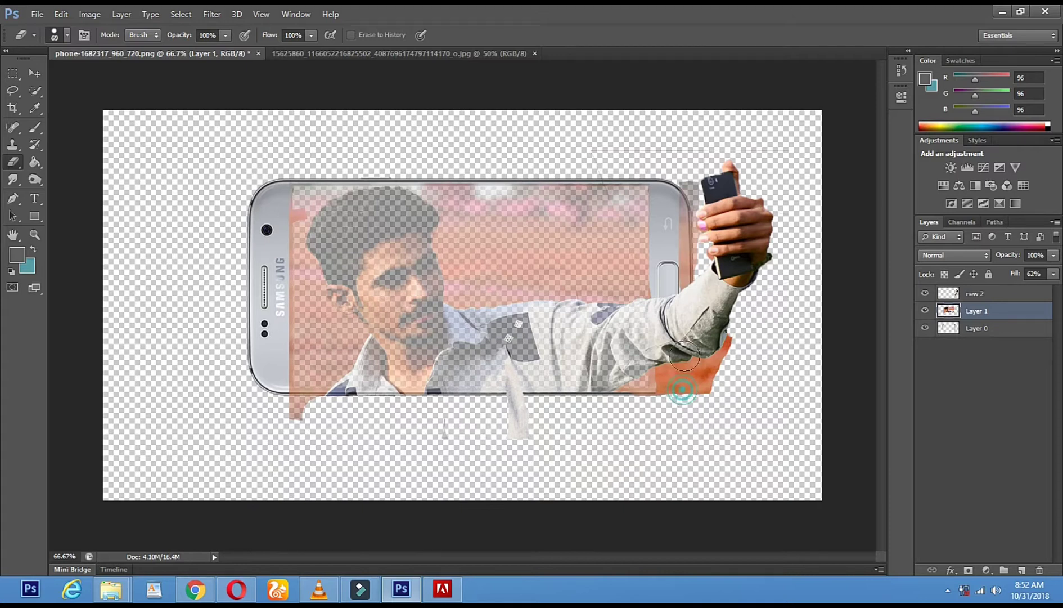
{"action": "left_click", "coordinate": [689, 189]}
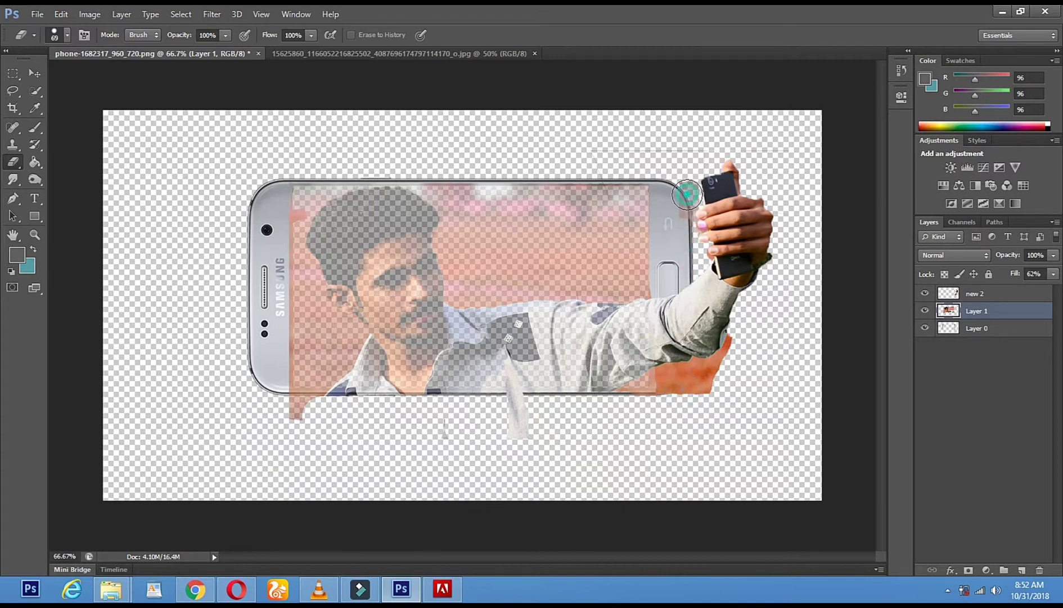
{"action": "left_click", "coordinate": [700, 228]}
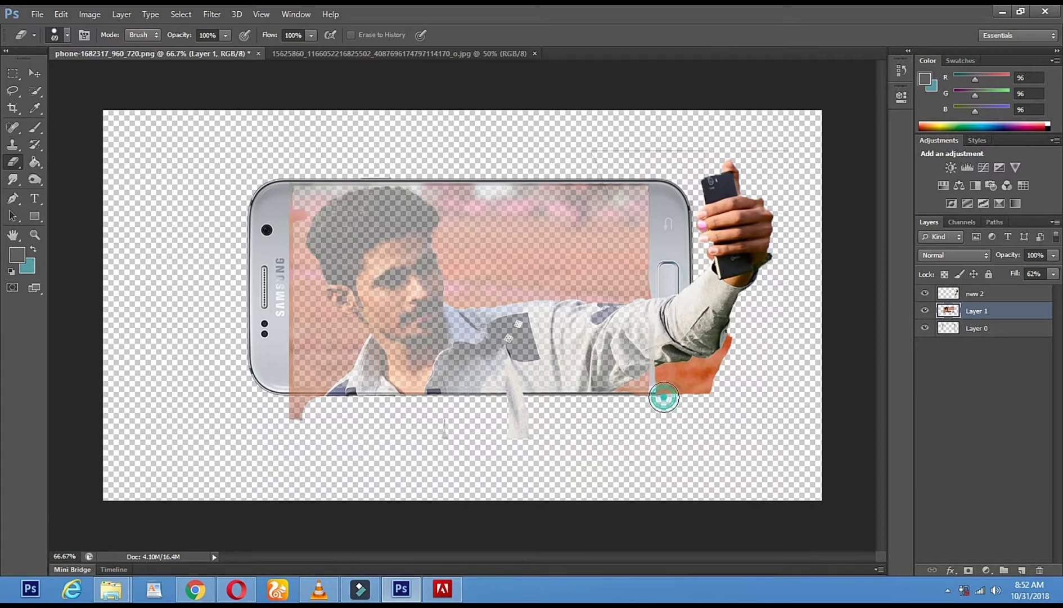
{"action": "left_click", "coordinate": [669, 350]}
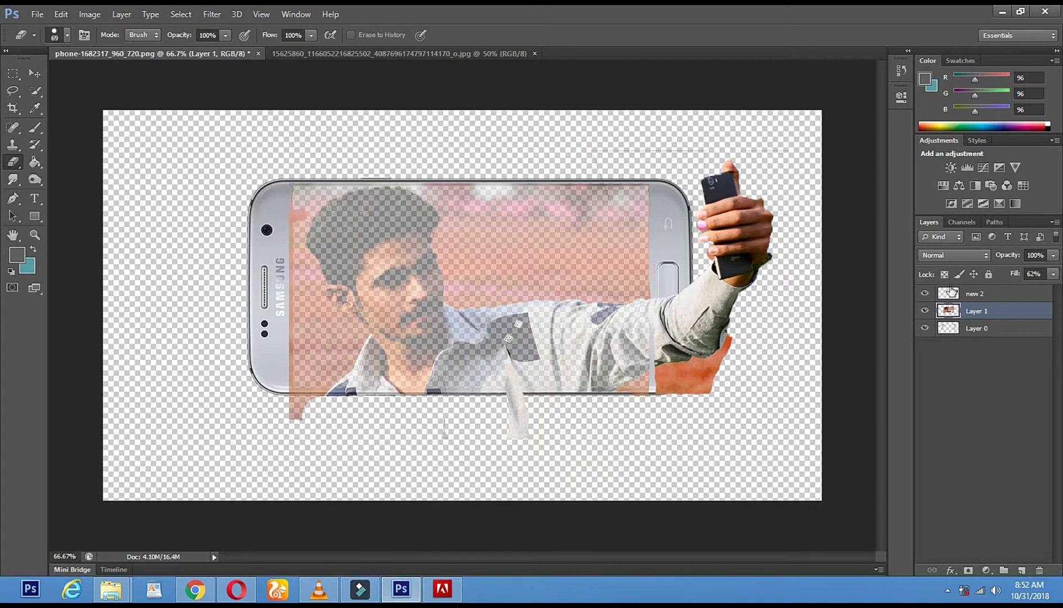
{"action": "left_click", "coordinate": [1053, 274]}
{"action": "left_click_drag", "start_coordinate": [1034, 287], "coordinate": [1056, 288]}
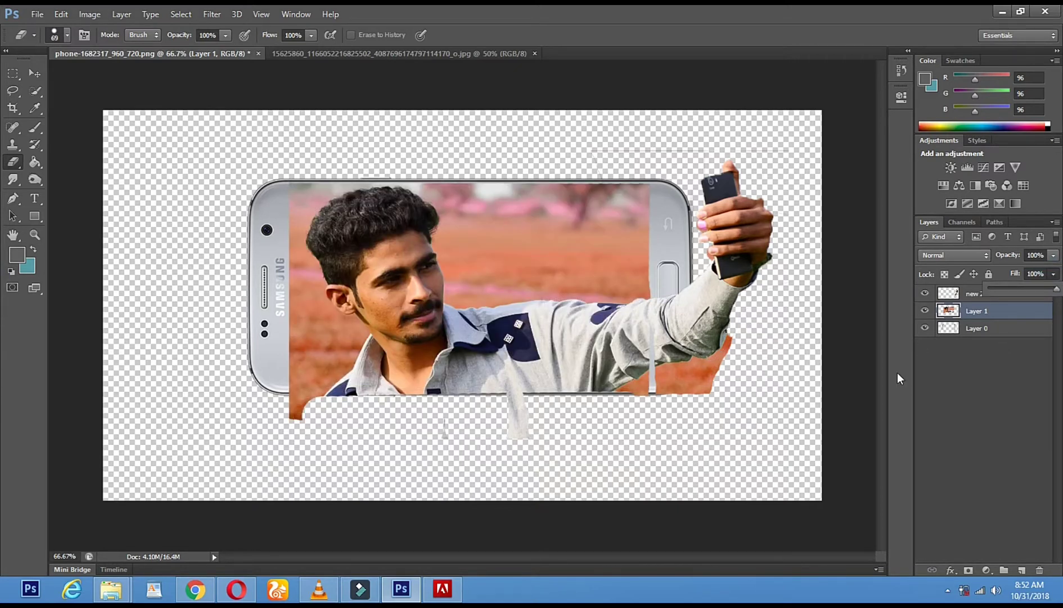
Zoom in to 200% to inspect, then move Layer 1 below Layer 0 in the stack
{"action": "left_click", "coordinate": [35, 235]}
{"action": "left_click", "coordinate": [299, 125]}
{"action": "left_click", "coordinate": [330, 128]}
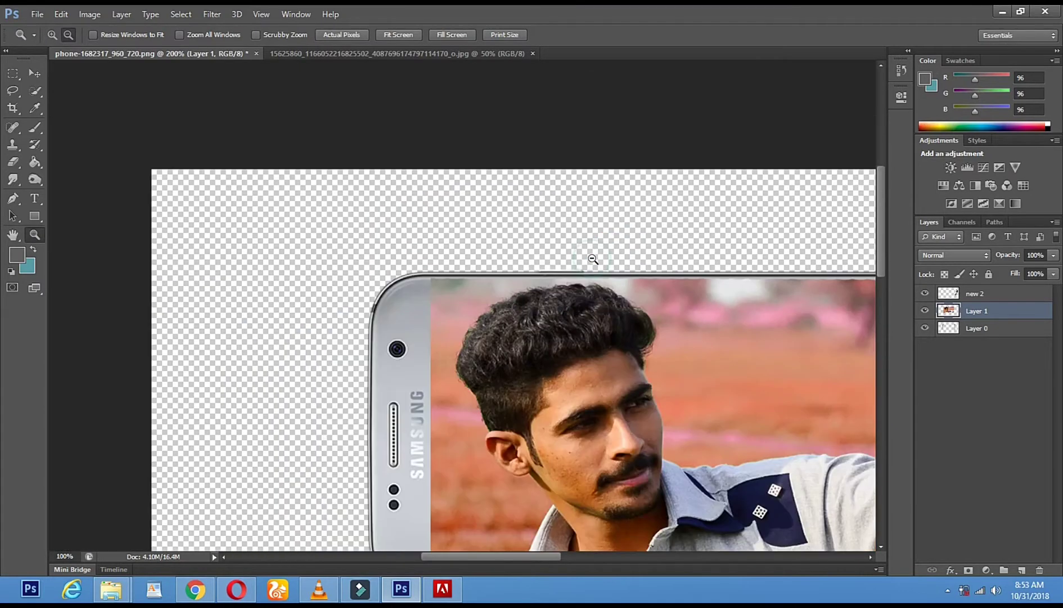
{"action": "left_click", "coordinate": [592, 258], "text": "alt"}
{"action": "left_click", "coordinate": [645, 258], "text": "alt"}
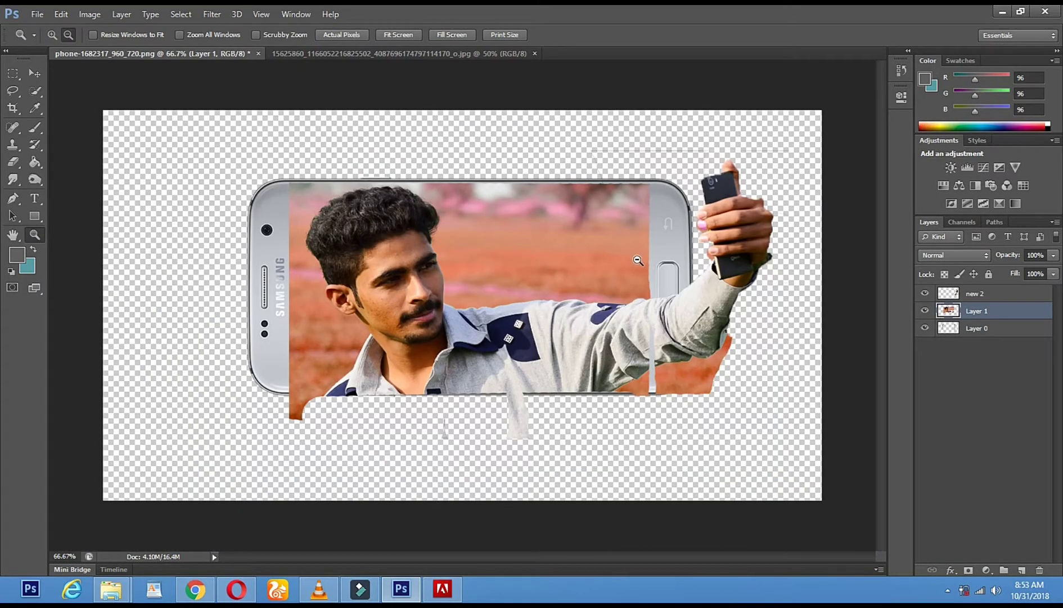
{"action": "left_click", "coordinate": [35, 74]}
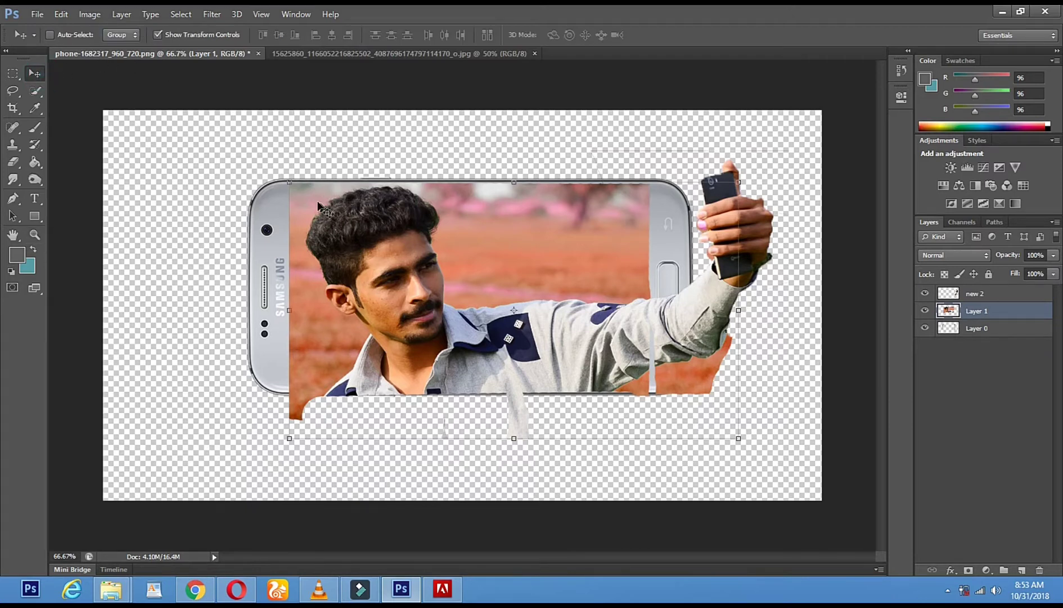
{"action": "left_click_drag", "start_coordinate": [980, 317], "coordinate": [975, 336]}
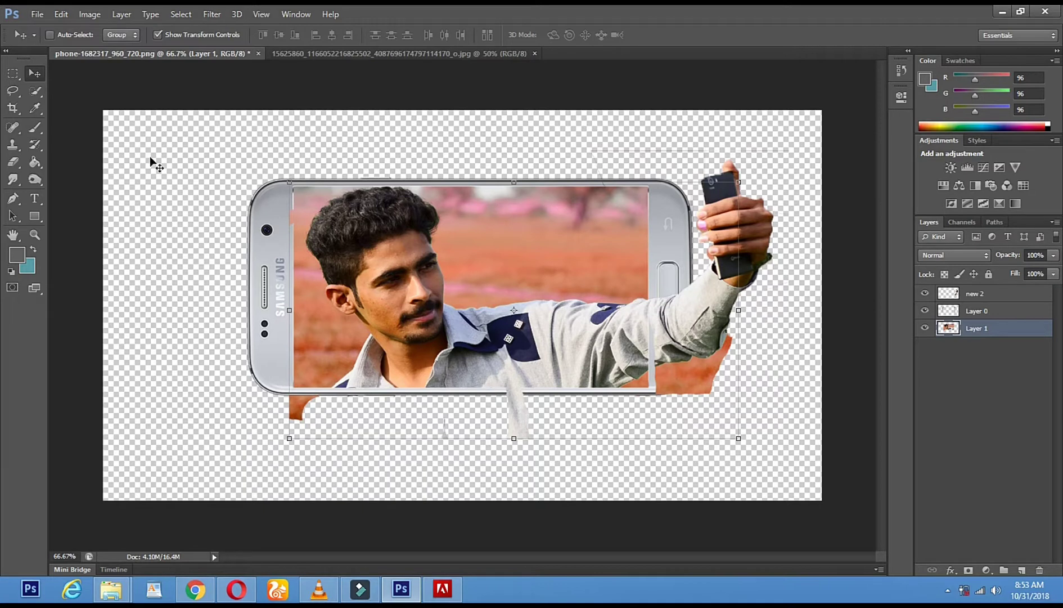
Try shifting the new 2 hand-and-arm layer to the right, then undo the move
{"action": "left_click", "coordinate": [35, 73]}
{"action": "right_click", "coordinate": [520, 409]}
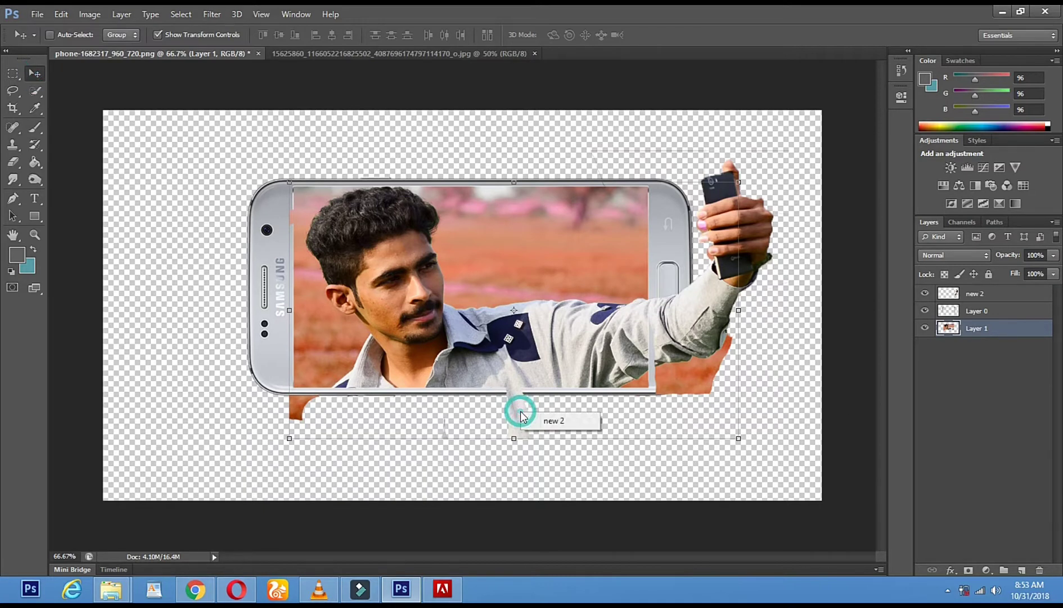
{"action": "left_click", "coordinate": [554, 421]}
{"action": "left_click_drag", "start_coordinate": [523, 422], "coordinate": [552, 417]}
{"action": "key", "text": "ctrl+z"}
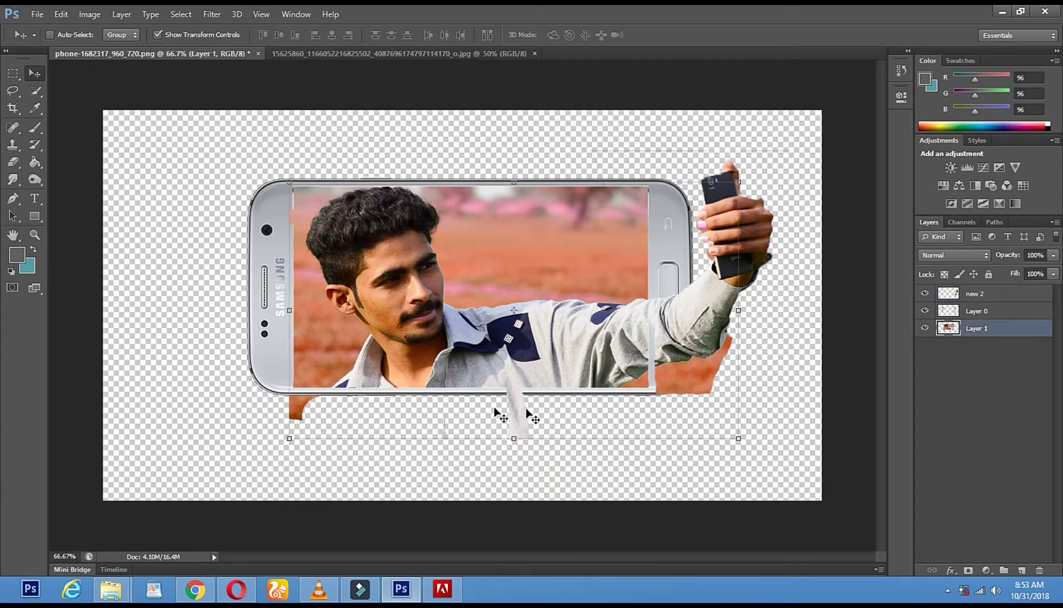
{"action": "left_click", "coordinate": [13, 162]}
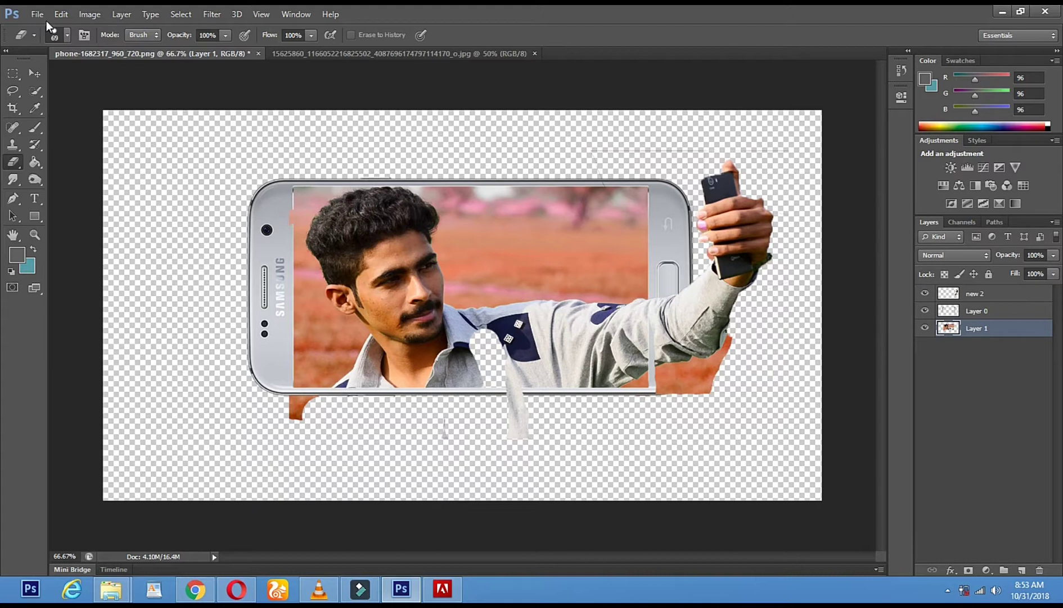
Undo the accidental shirt erase, then on new 2 erase the leftover shirt strip and phone-top line with a 92 px eraser
{"action": "left_click", "coordinate": [61, 14]}
{"action": "left_click", "coordinate": [70, 27]}
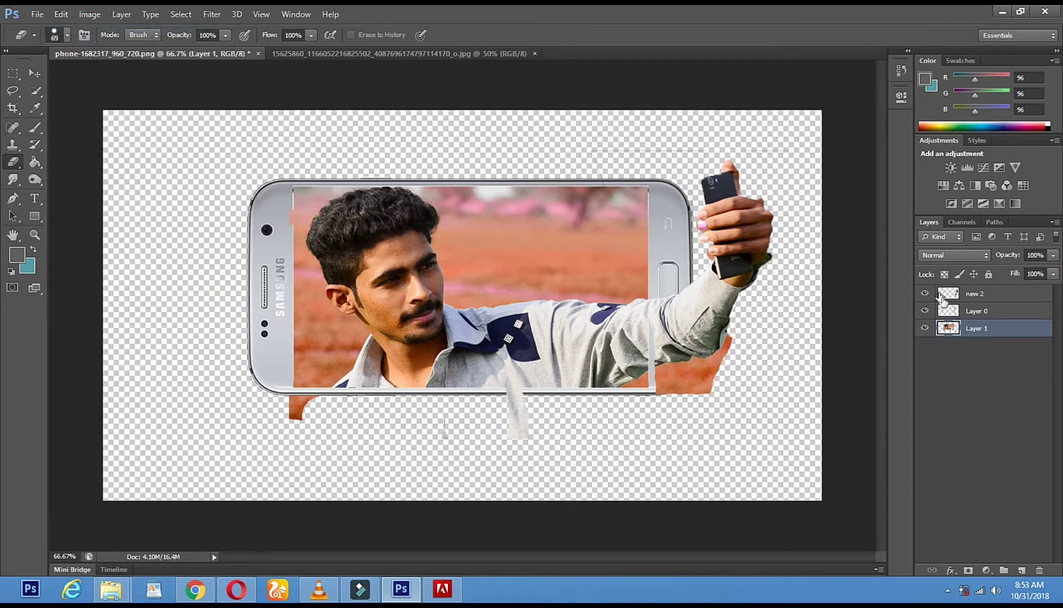
{"action": "left_click", "coordinate": [976, 308]}
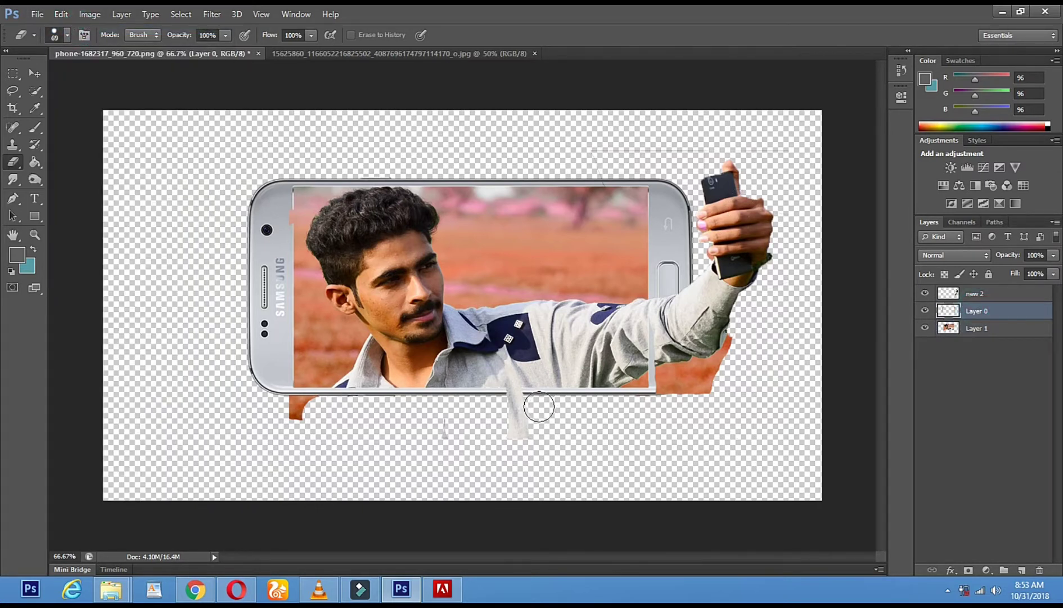
{"action": "left_click", "coordinate": [981, 296]}
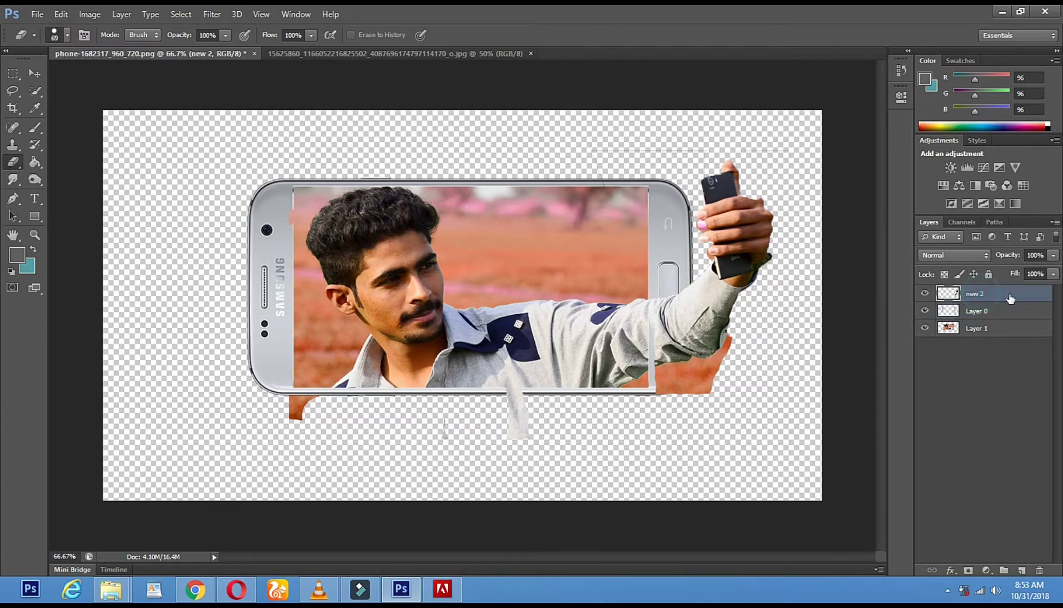
{"action": "right_click", "coordinate": [636, 418]}
{"action": "left_click", "coordinate": [717, 432]}
{"action": "mouse_move", "coordinate": [488, 345]}
{"action": "left_mouse_down"}
{"action": "mouse_move", "coordinate": [509, 422]}
{"action": "mouse_move", "coordinate": [377, 432]}
{"action": "mouse_move", "coordinate": [528, 425]}
{"action": "mouse_move", "coordinate": [212, 430]}
{"action": "left_mouse_up"}
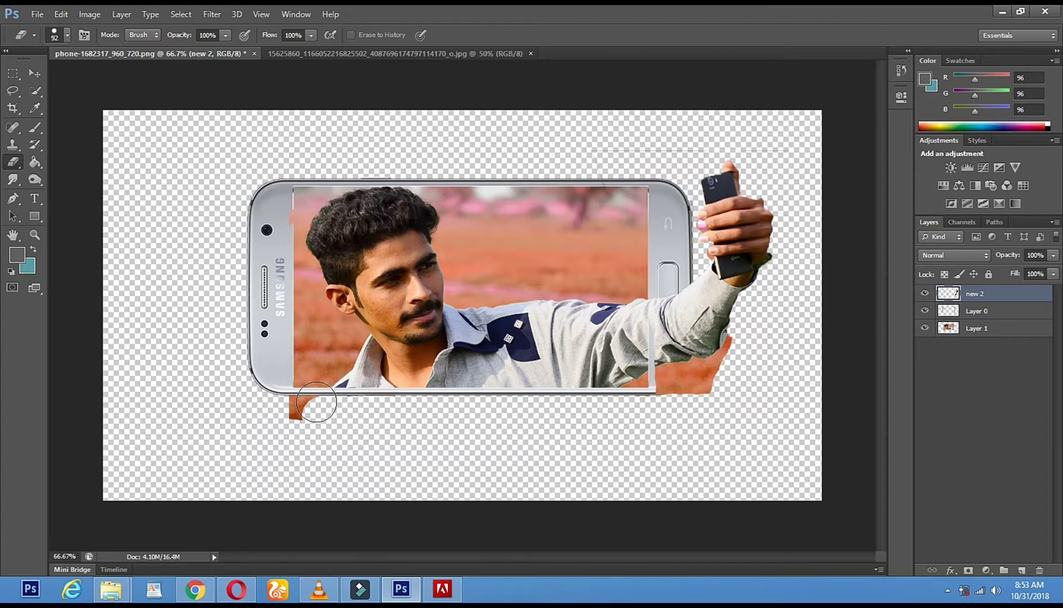
{"action": "mouse_move", "coordinate": [290, 183]}
{"action": "left_mouse_down"}
{"action": "mouse_move", "coordinate": [530, 186]}
{"action": "mouse_move", "coordinate": [656, 143]}
{"action": "mouse_move", "coordinate": [781, 144]}
{"action": "mouse_move", "coordinate": [804, 155]}
{"action": "mouse_move", "coordinate": [825, 278]}
{"action": "mouse_move", "coordinate": [793, 331]}
{"action": "left_mouse_up"}
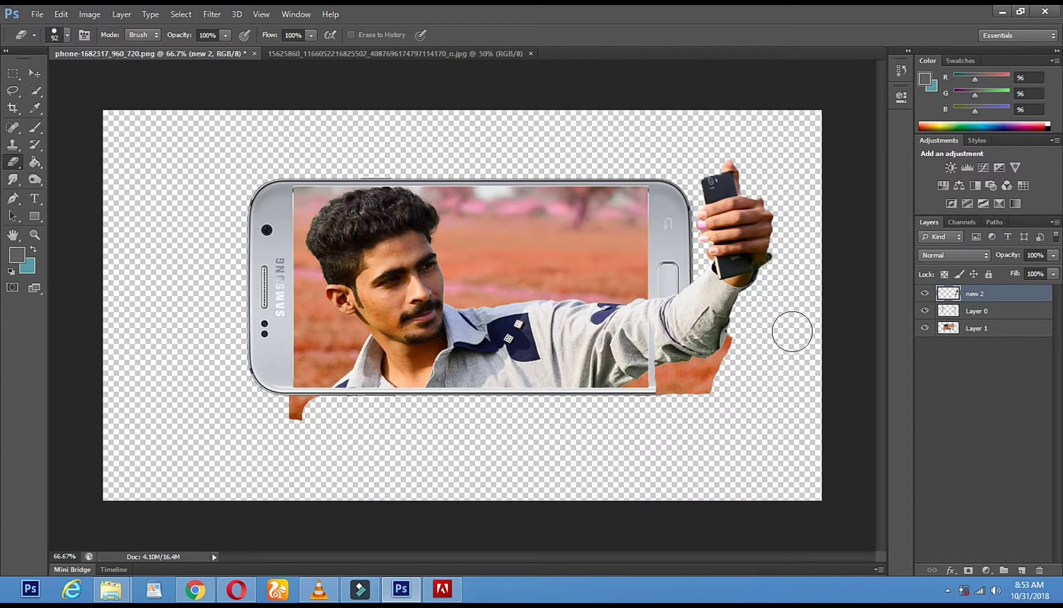
Quick-select and erase the orange patch right of the phone, then deselect
{"action": "left_click", "coordinate": [36, 92]}
{"action": "left_click", "coordinate": [695, 372]}
{"action": "left_click", "coordinate": [12, 163]}
{"action": "left_click_drag", "start_coordinate": [664, 379], "coordinate": [738, 384]}
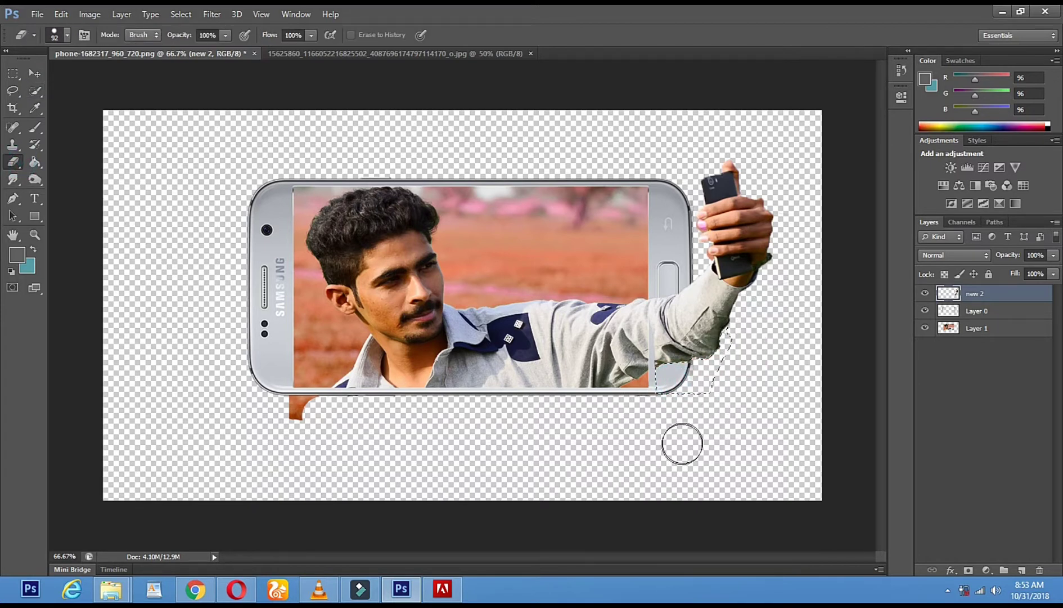
{"action": "left_click", "coordinate": [12, 91]}
{"action": "left_click", "coordinate": [481, 215]}
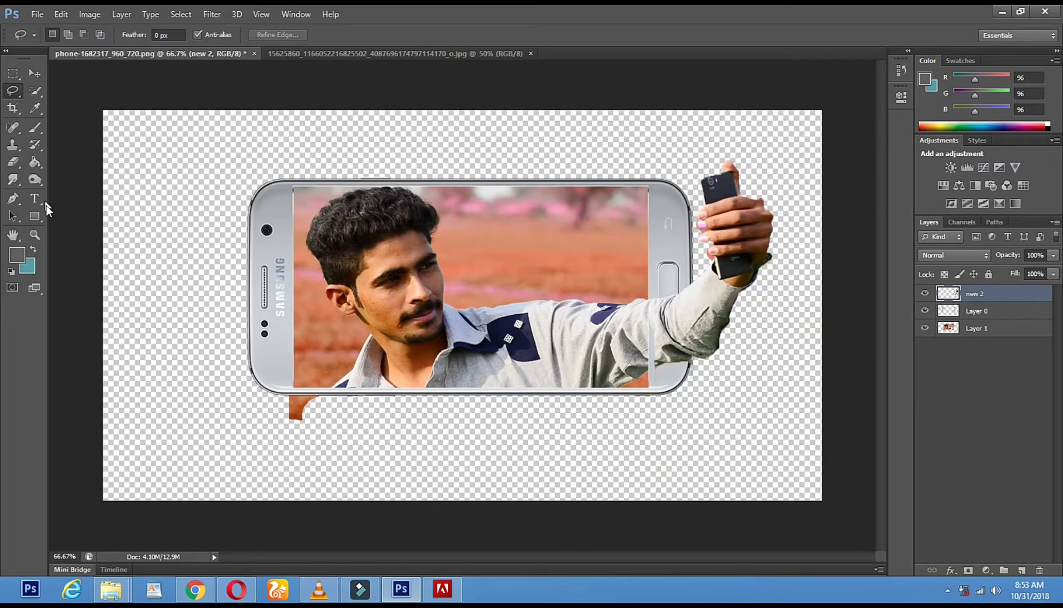
Zoom in close on the sleeve, dismiss the history eraser error, and ready the Smudge tool's brush settings
{"action": "left_click", "coordinate": [34, 234]}
{"action": "left_click", "coordinate": [613, 299]}
{"action": "left_click", "coordinate": [742, 384]}
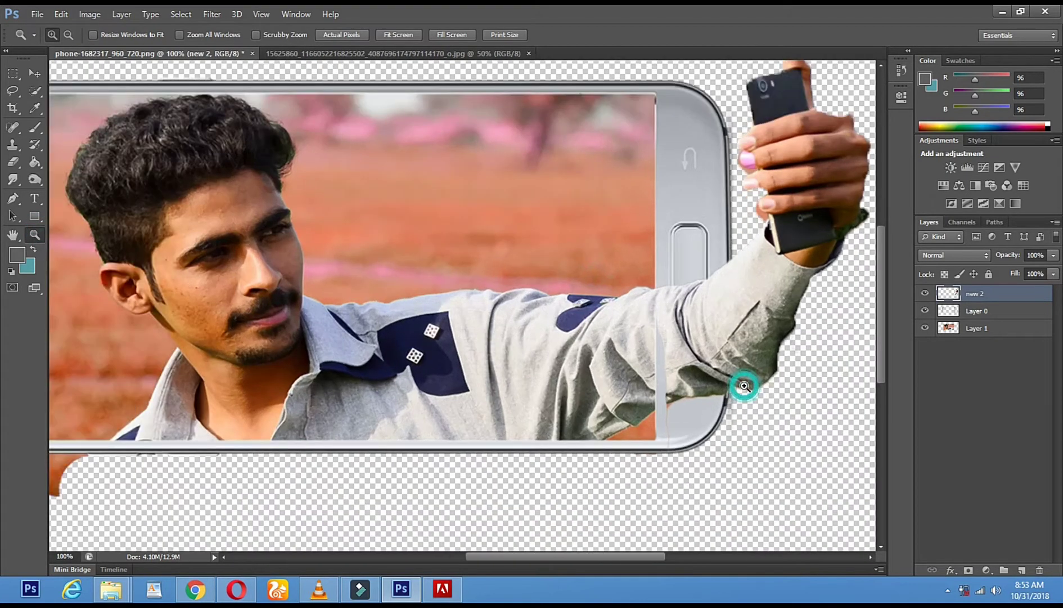
{"action": "left_click", "coordinate": [673, 381]}
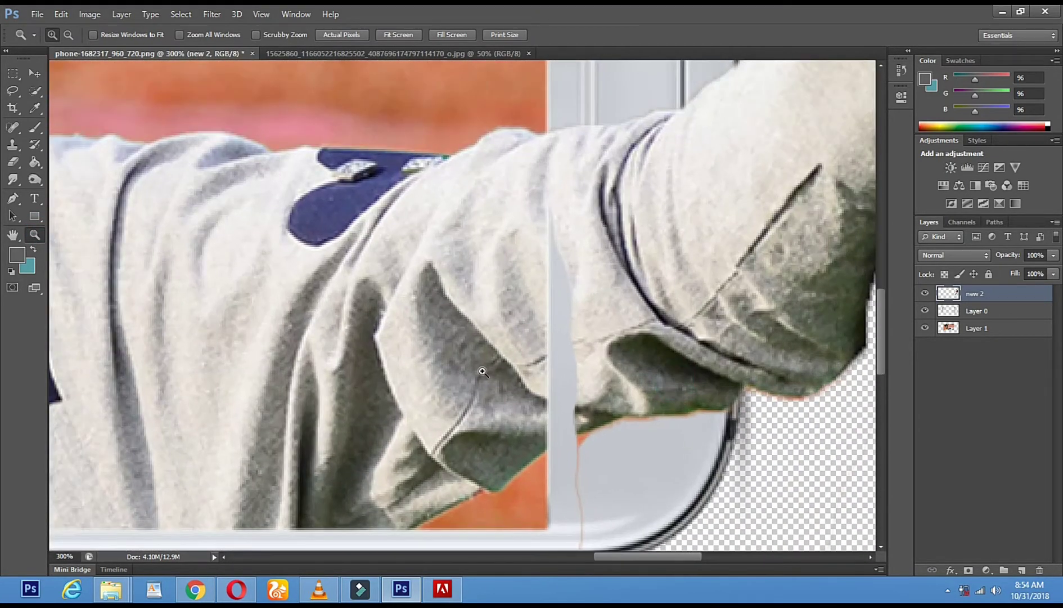
{"action": "left_click", "coordinate": [14, 164]}
{"action": "right_click", "coordinate": [590, 277]}
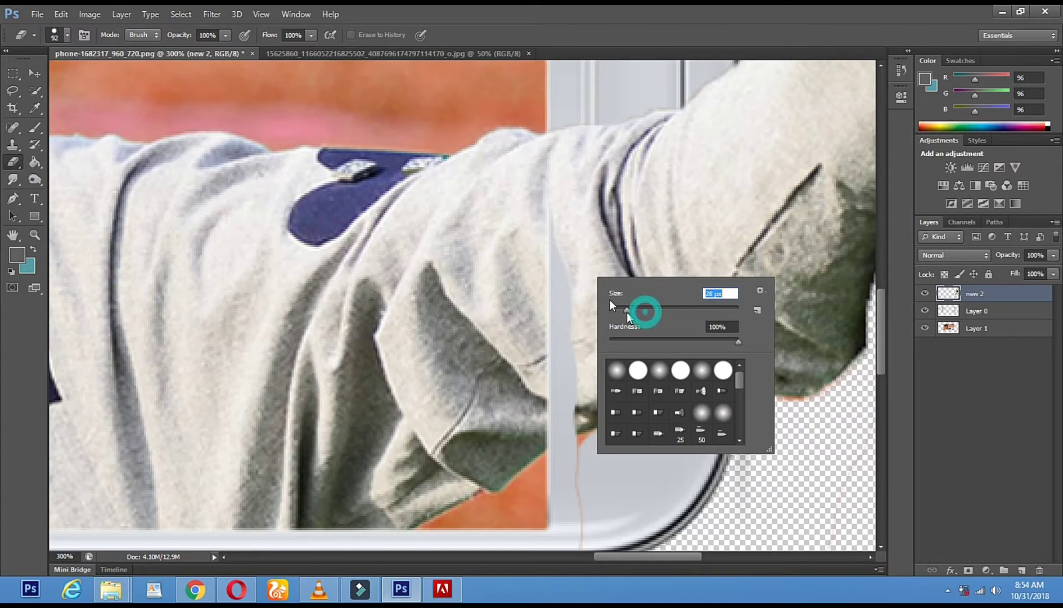
{"action": "key", "text": "Return"}
{"action": "left_click", "coordinate": [552, 310], "text": "alt"}
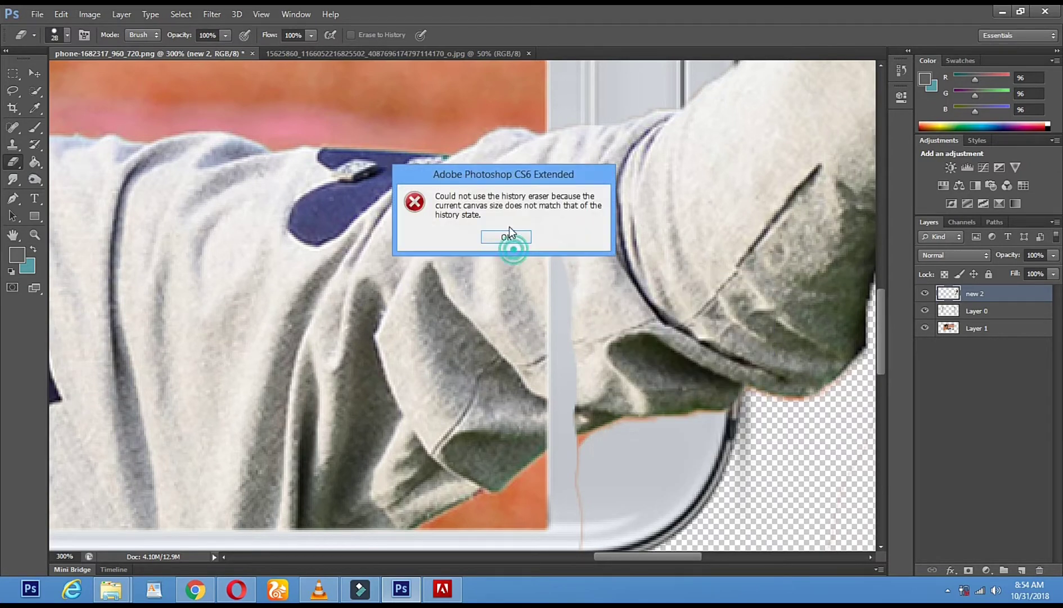
{"action": "left_click", "coordinate": [494, 237]}
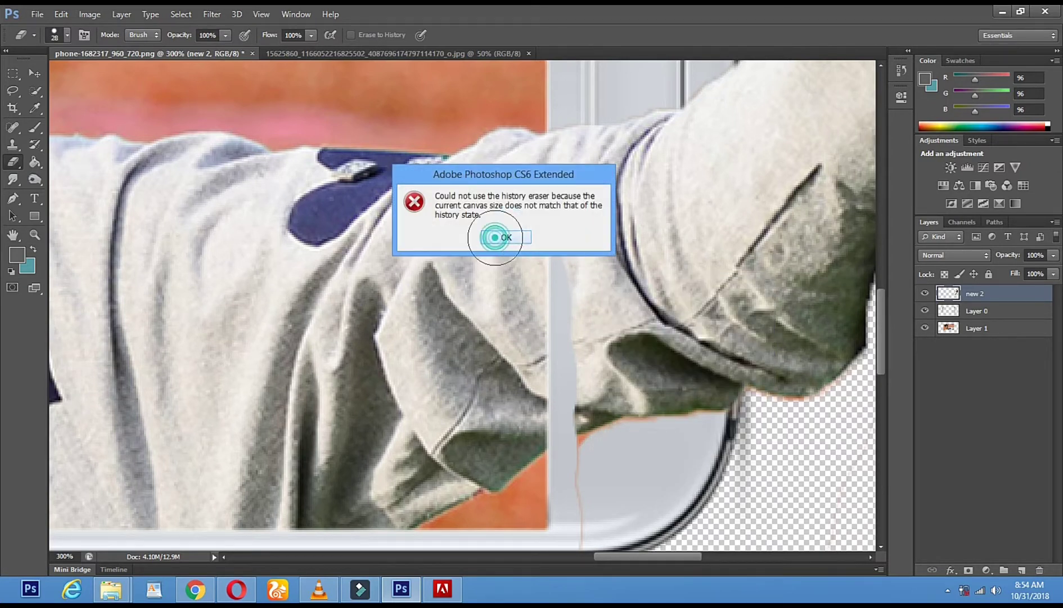
{"action": "left_click", "coordinate": [14, 180]}
{"action": "right_click", "coordinate": [602, 308]}
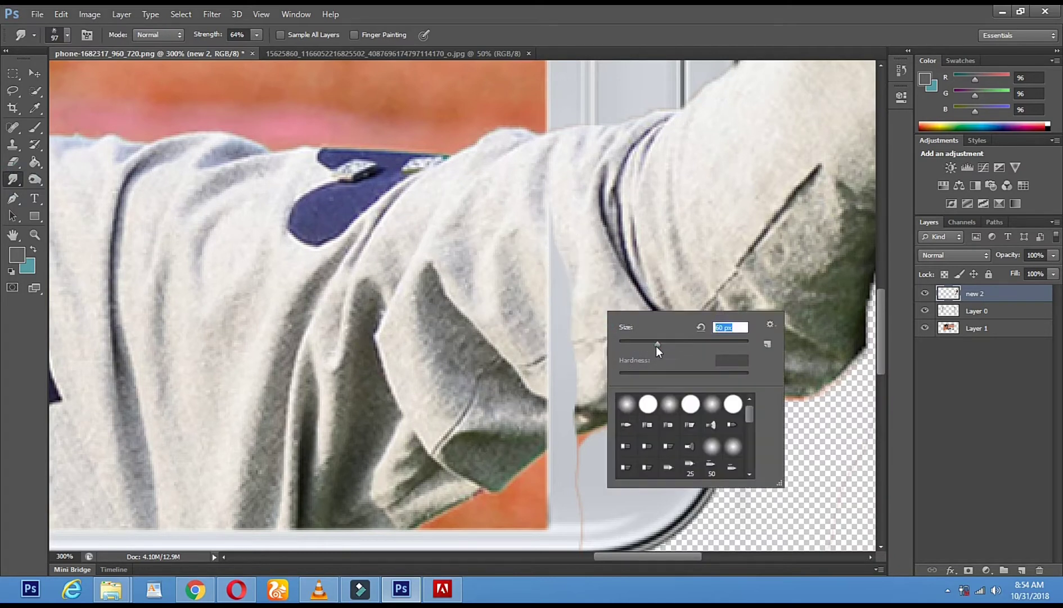
Smudge the grey pole stripe into the sleeve with a 23 px soft round brush, then dodge it lighter
{"action": "left_click", "coordinate": [626, 403]}
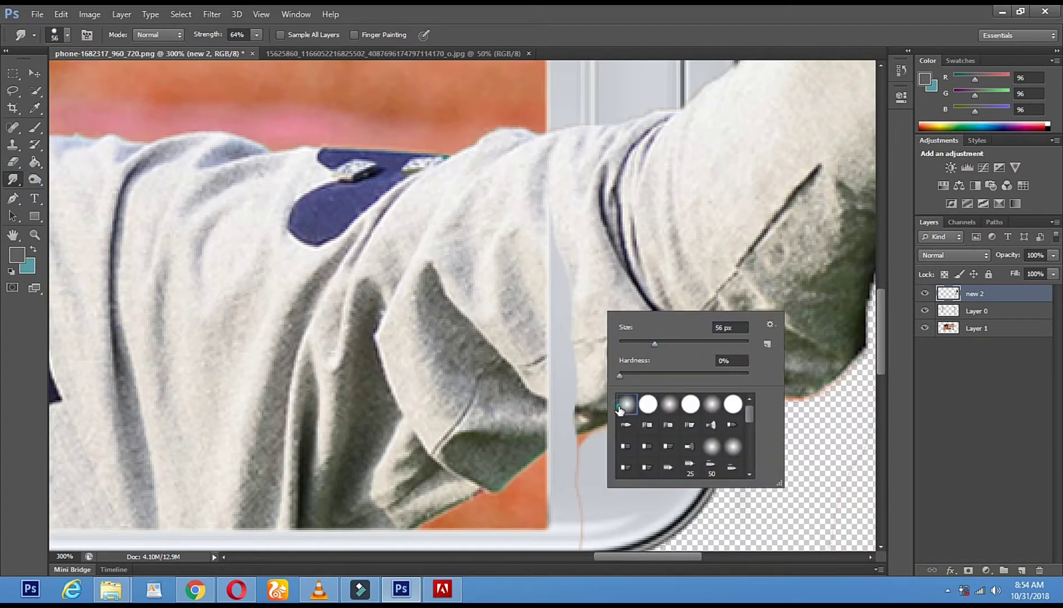
{"action": "left_click", "coordinate": [634, 345]}
{"action": "left_click", "coordinate": [14, 180]}
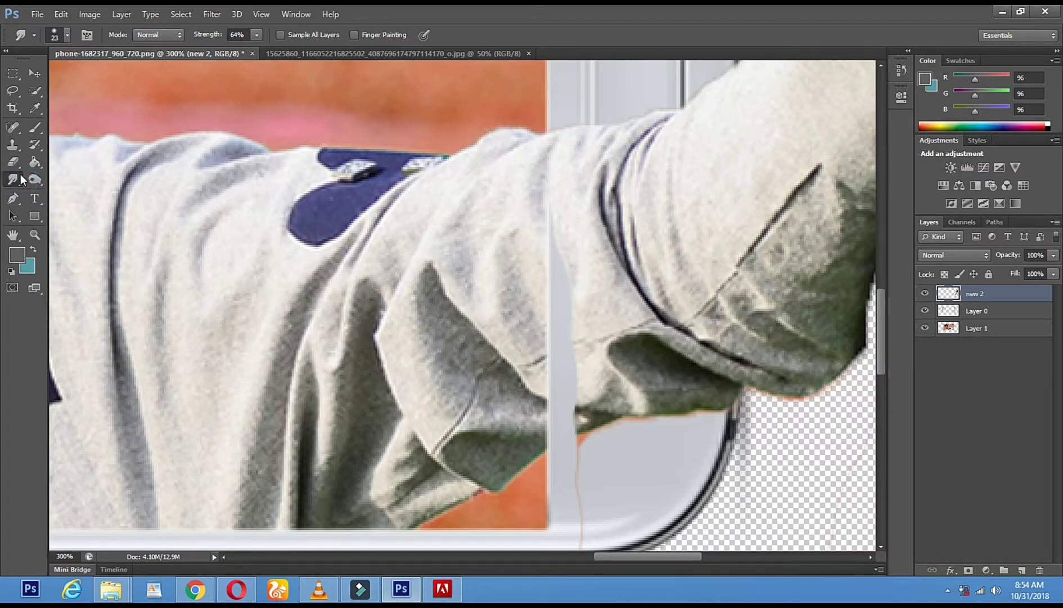
{"action": "mouse_move", "coordinate": [567, 289]}
{"action": "left_mouse_down"}
{"action": "mouse_move", "coordinate": [555, 307]}
{"action": "mouse_move", "coordinate": [582, 282]}
{"action": "mouse_move", "coordinate": [551, 289]}
{"action": "mouse_move", "coordinate": [584, 245]}
{"action": "mouse_move", "coordinate": [535, 276]}
{"action": "mouse_move", "coordinate": [567, 250]}
{"action": "mouse_move", "coordinate": [549, 252]}
{"action": "mouse_move", "coordinate": [549, 233]}
{"action": "mouse_move", "coordinate": [565, 308]}
{"action": "mouse_move", "coordinate": [545, 325]}
{"action": "mouse_move", "coordinate": [585, 344]}
{"action": "mouse_move", "coordinate": [530, 357]}
{"action": "mouse_move", "coordinate": [568, 339]}
{"action": "mouse_move", "coordinate": [556, 347]}
{"action": "mouse_move", "coordinate": [583, 370]}
{"action": "mouse_move", "coordinate": [541, 380]}
{"action": "mouse_move", "coordinate": [588, 384]}
{"action": "mouse_move", "coordinate": [545, 407]}
{"action": "mouse_move", "coordinate": [581, 414]}
{"action": "mouse_move", "coordinate": [520, 441]}
{"action": "left_mouse_up"}
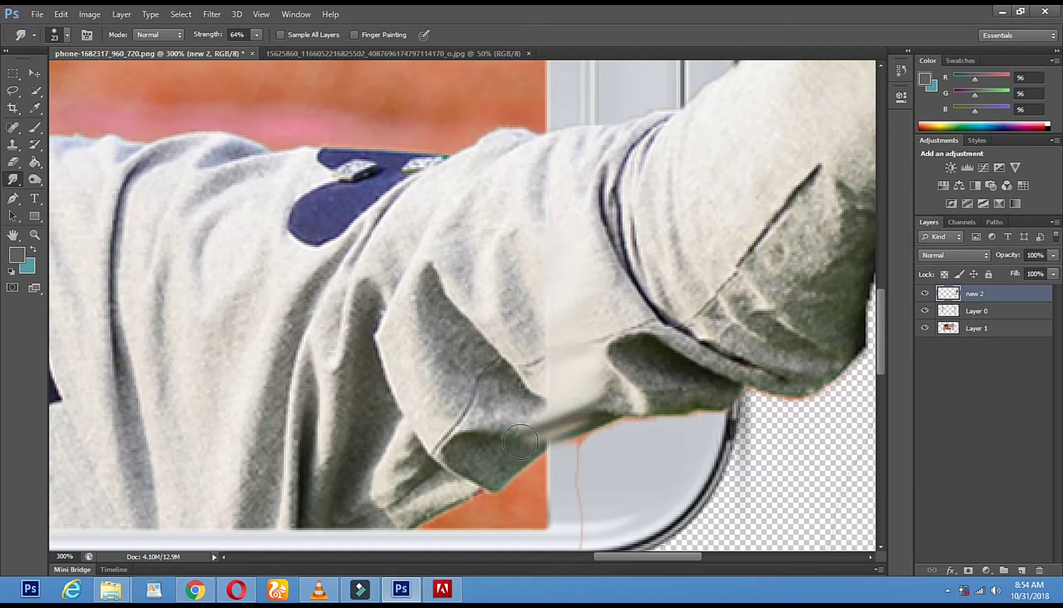
{"action": "left_click", "coordinate": [35, 179]}
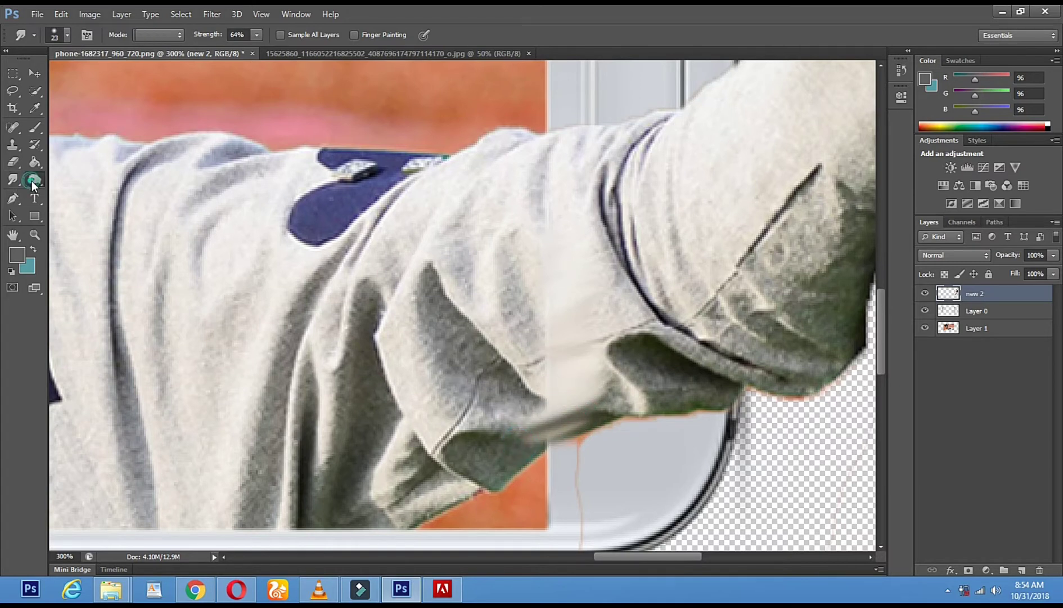
{"action": "left_click_drag", "start_coordinate": [552, 428], "coordinate": [569, 218]}
Zoom in and, on Layer 1, erase the thin orange line along the phone's bottom and right edges
{"action": "left_click", "coordinate": [34, 235]}
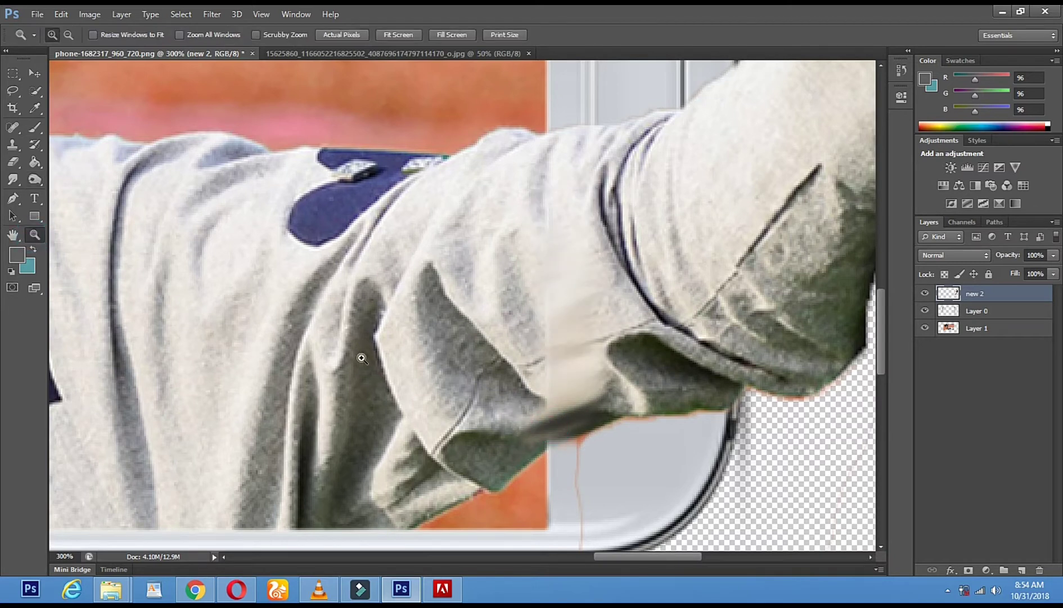
{"action": "left_click", "coordinate": [361, 356], "text": "alt"}
{"action": "left_click", "coordinate": [362, 357], "text": "alt"}
{"action": "left_click", "coordinate": [362, 357], "text": "alt"}
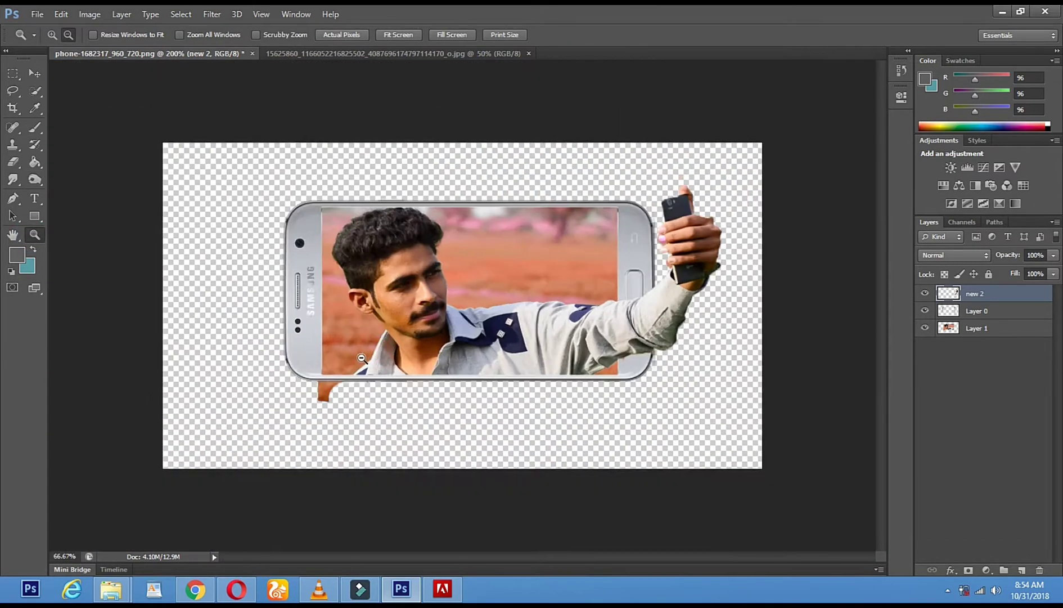
{"action": "left_click", "coordinate": [659, 365]}
{"action": "left_click", "coordinate": [656, 369]}
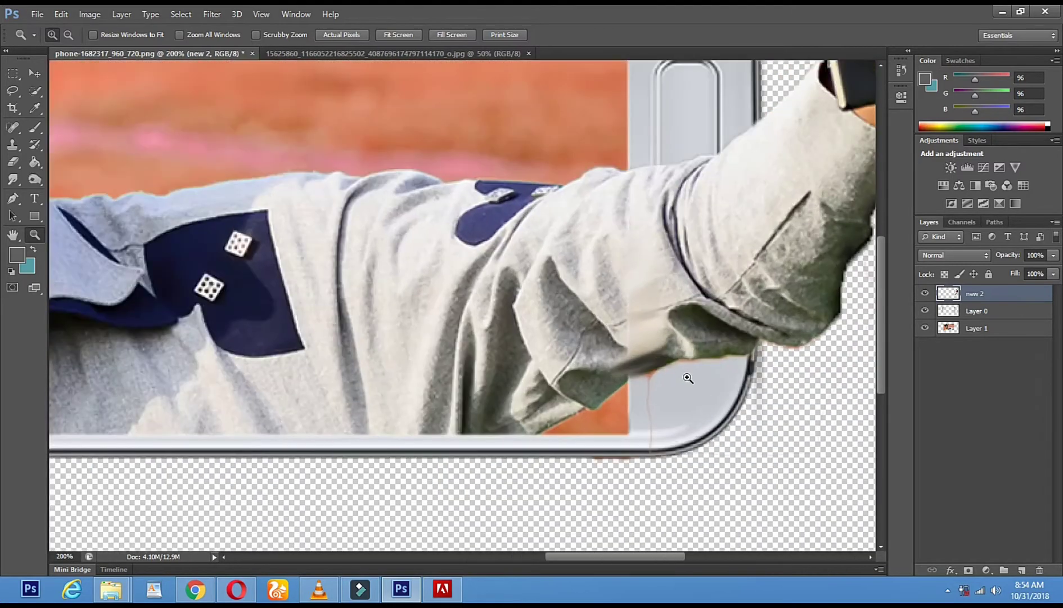
{"action": "left_click_drag", "start_coordinate": [637, 367], "coordinate": [608, 261]}
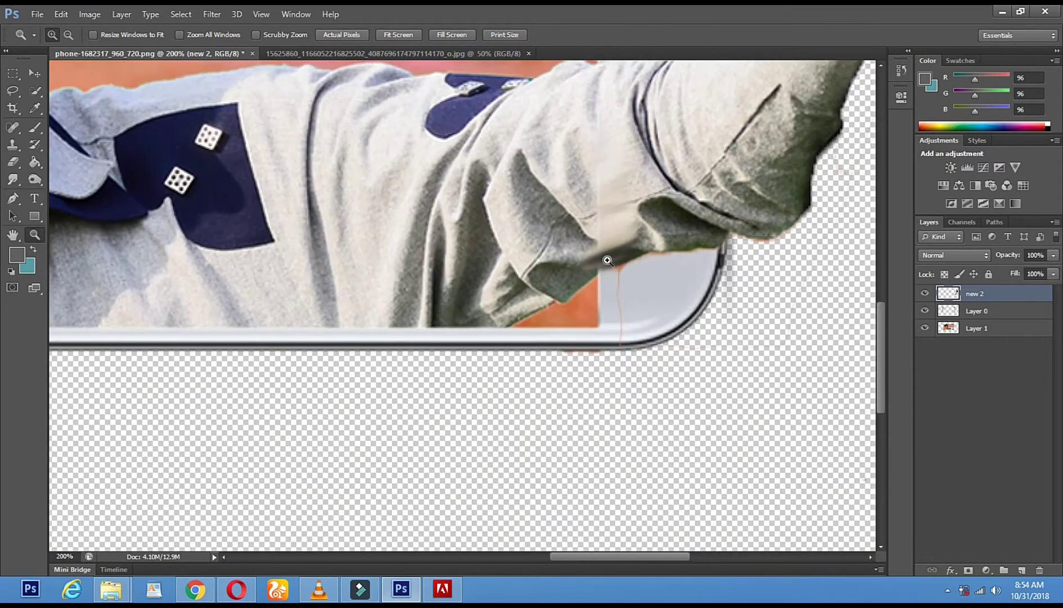
{"action": "left_click", "coordinate": [1017, 325]}
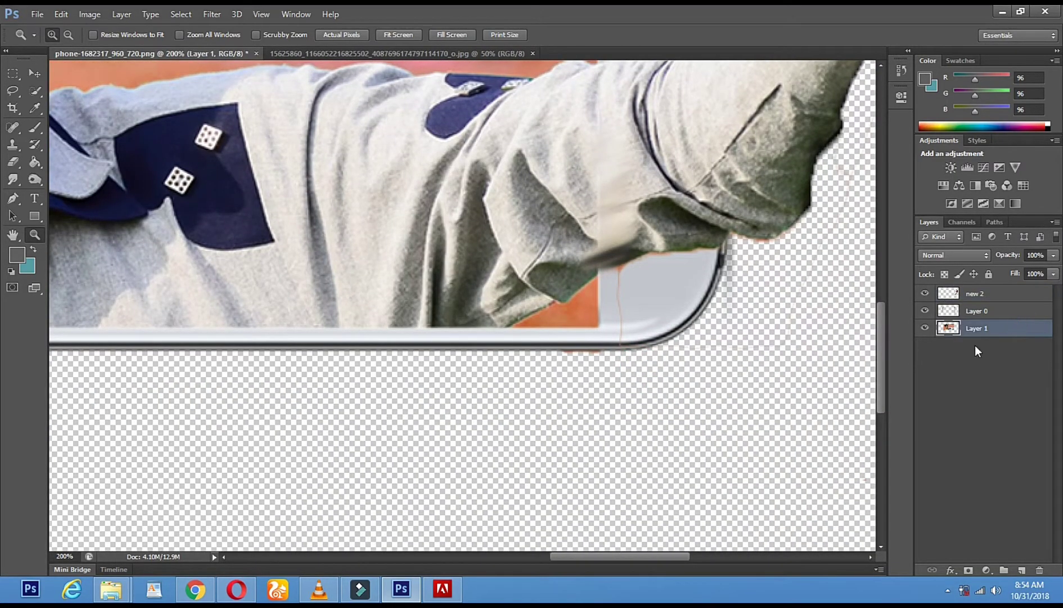
{"action": "left_click", "coordinate": [22, 160]}
{"action": "right_click", "coordinate": [560, 349]}
{"action": "left_click", "coordinate": [589, 380]}
{"action": "left_click", "coordinate": [611, 285]}
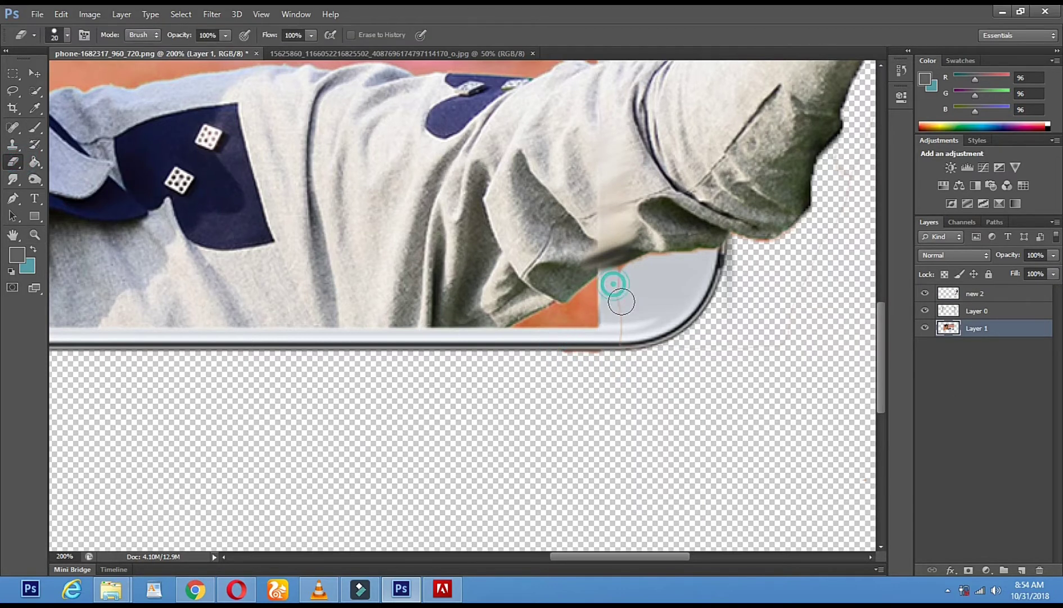
{"action": "left_click_drag", "start_coordinate": [613, 280], "coordinate": [620, 336]}
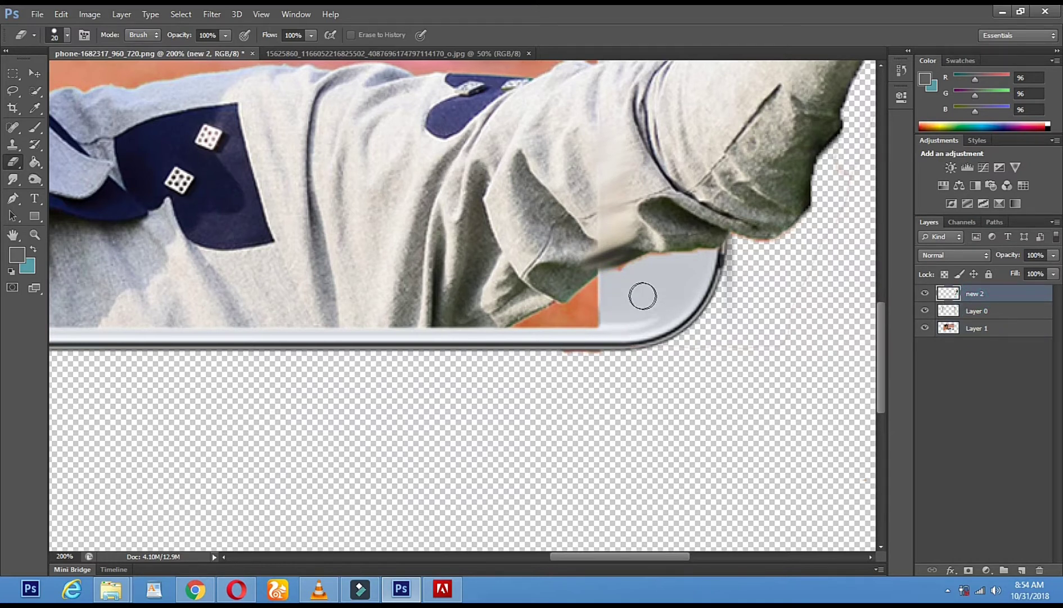
{"action": "mouse_move", "coordinate": [610, 283]}
{"action": "left_mouse_down"}
{"action": "mouse_move", "coordinate": [727, 257]}
{"action": "mouse_move", "coordinate": [736, 244]}
{"action": "mouse_move", "coordinate": [779, 246]}
{"action": "mouse_move", "coordinate": [826, 190]}
{"action": "mouse_move", "coordinate": [736, 285]}
{"action": "mouse_move", "coordinate": [634, 335]}
{"action": "left_mouse_up"}
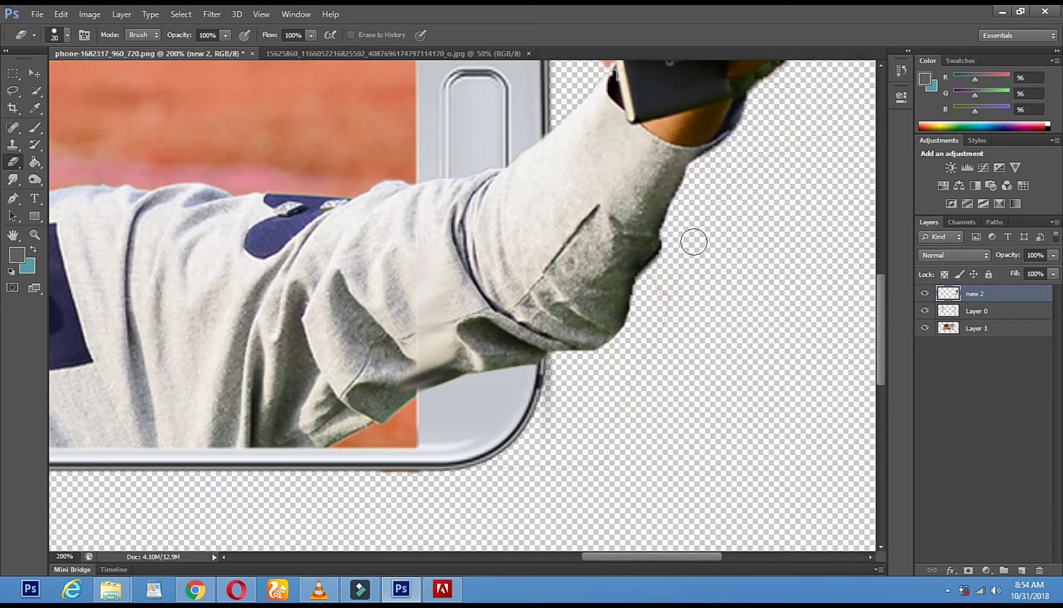
Erase the dark fringe along the sleeve and round off its protruding lower corner
{"action": "left_click", "coordinate": [649, 286], "text": "shift"}
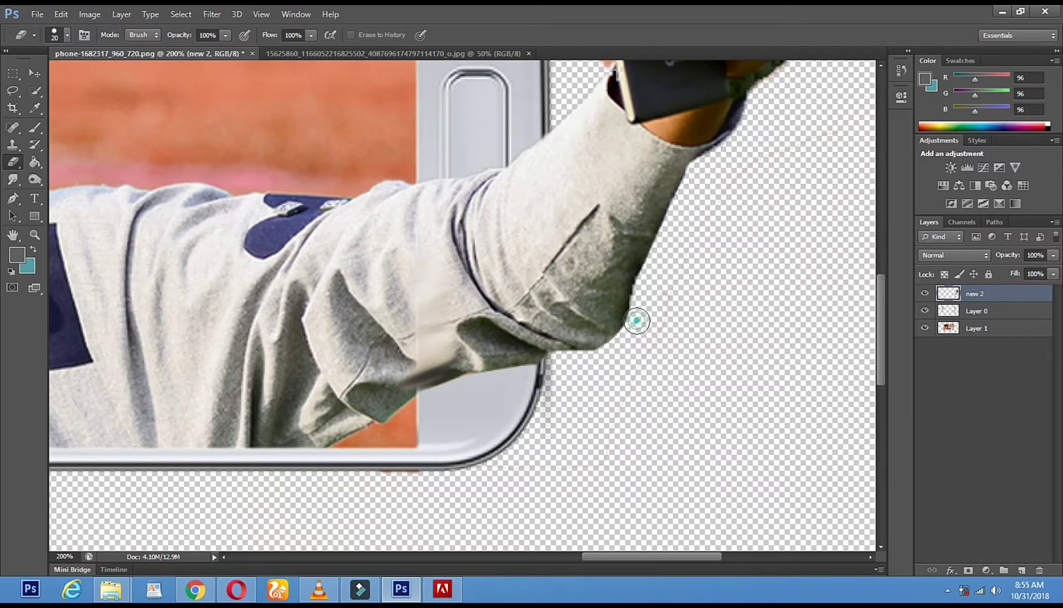
{"action": "left_click", "coordinate": [580, 360], "text": "shift"}
{"action": "left_click", "coordinate": [572, 361], "text": "shift"}
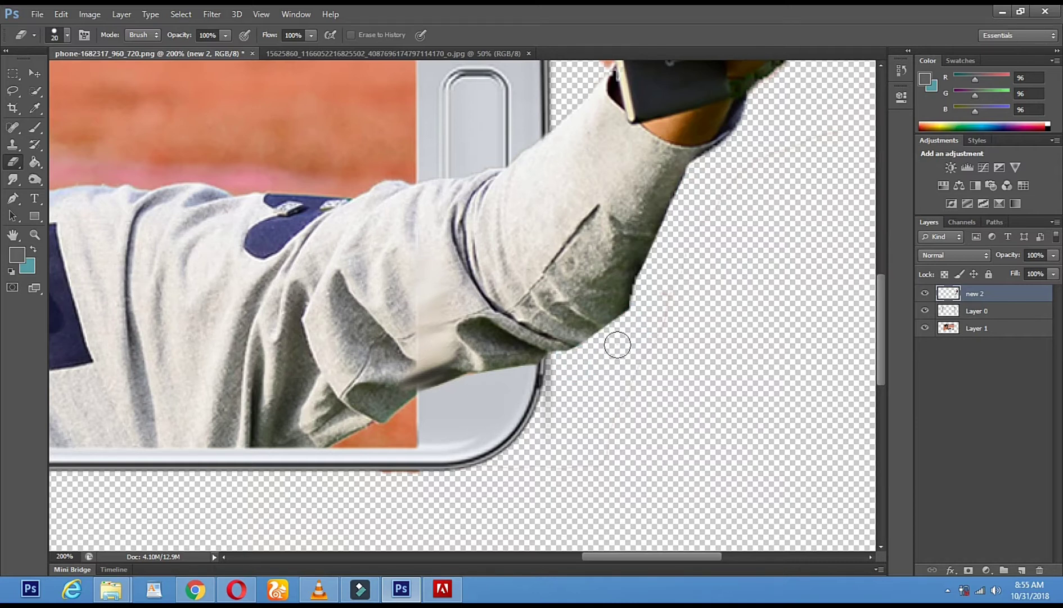
{"action": "left_click_drag", "start_coordinate": [649, 298], "coordinate": [630, 327]}
Zoom back out to view the whole composite and select Layer 0
{"action": "left_click", "coordinate": [35, 234]}
{"action": "left_click", "coordinate": [458, 307], "text": "alt"}
{"action": "left_click", "coordinate": [457, 308], "text": "alt"}
{"action": "left_click", "coordinate": [458, 307], "text": "alt"}
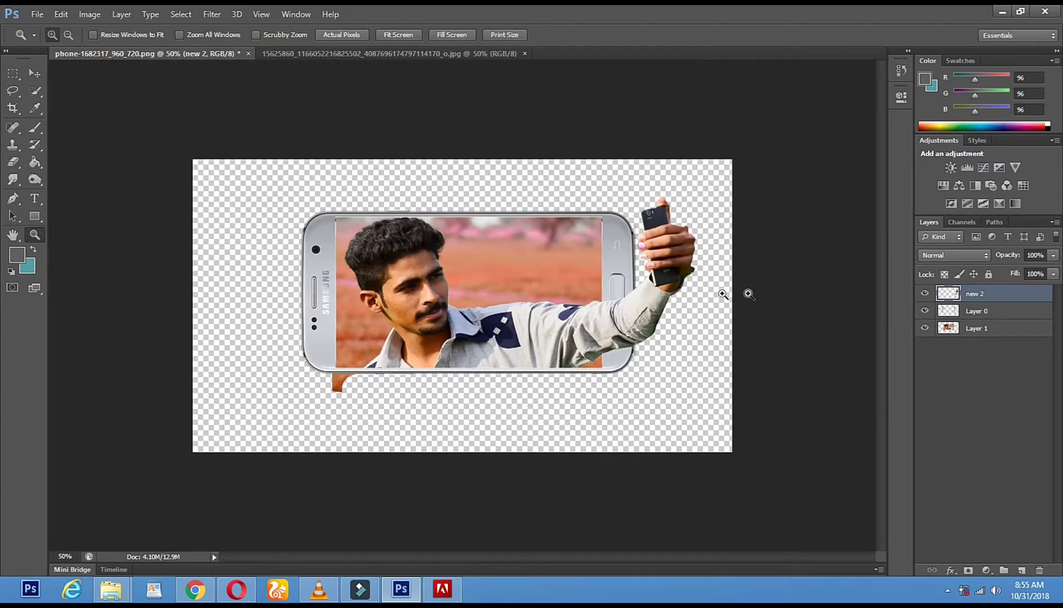
{"action": "left_click", "coordinate": [414, 352]}
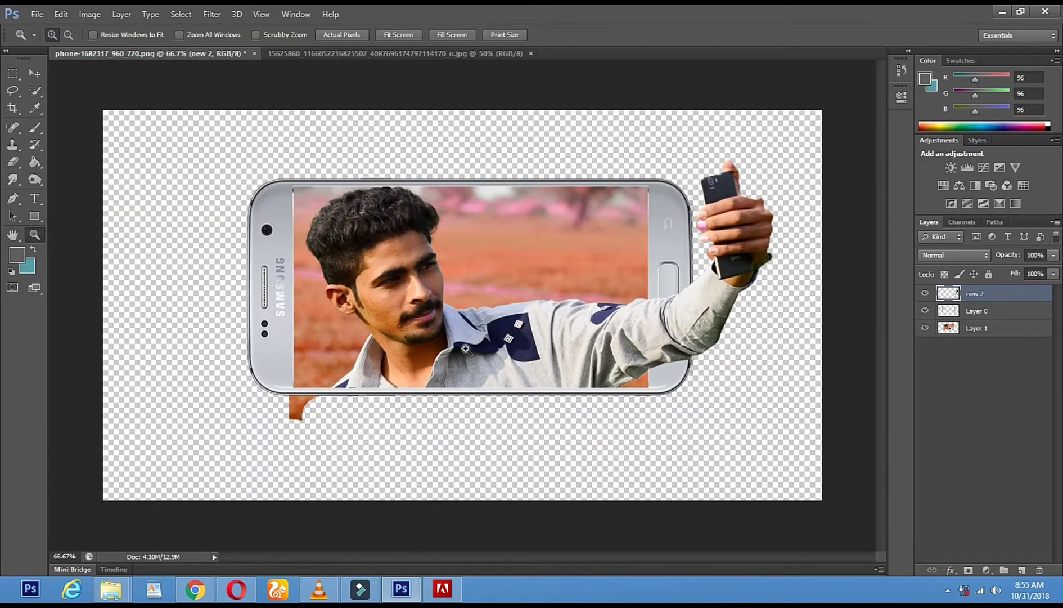
{"action": "left_click", "coordinate": [963, 312]}
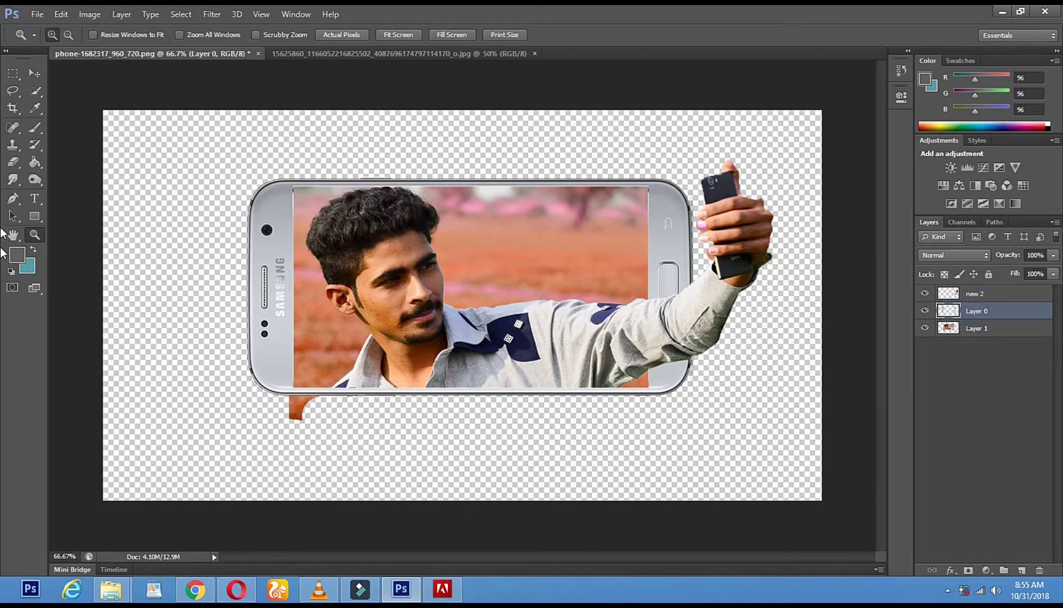
With a 58 px eraser, remove the orange scrap below the phone from Layer 0 and Layer 1
{"action": "left_click", "coordinate": [7, 163]}
{"action": "right_click", "coordinate": [368, 427]}
{"action": "left_click", "coordinate": [422, 433]}
{"action": "left_click", "coordinate": [308, 421]}
{"action": "left_click_drag", "start_coordinate": [293, 404], "coordinate": [322, 416]}
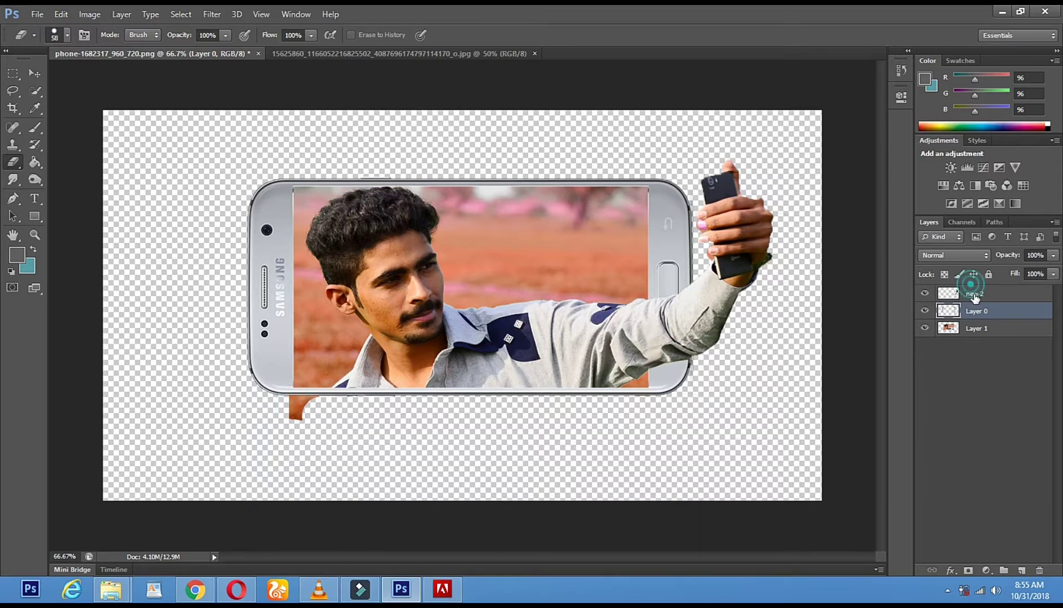
{"action": "left_click", "coordinate": [977, 328]}
{"action": "mouse_move", "coordinate": [310, 406]}
{"action": "left_mouse_down"}
{"action": "mouse_move", "coordinate": [281, 408]}
{"action": "mouse_move", "coordinate": [322, 406]}
{"action": "left_mouse_up"}
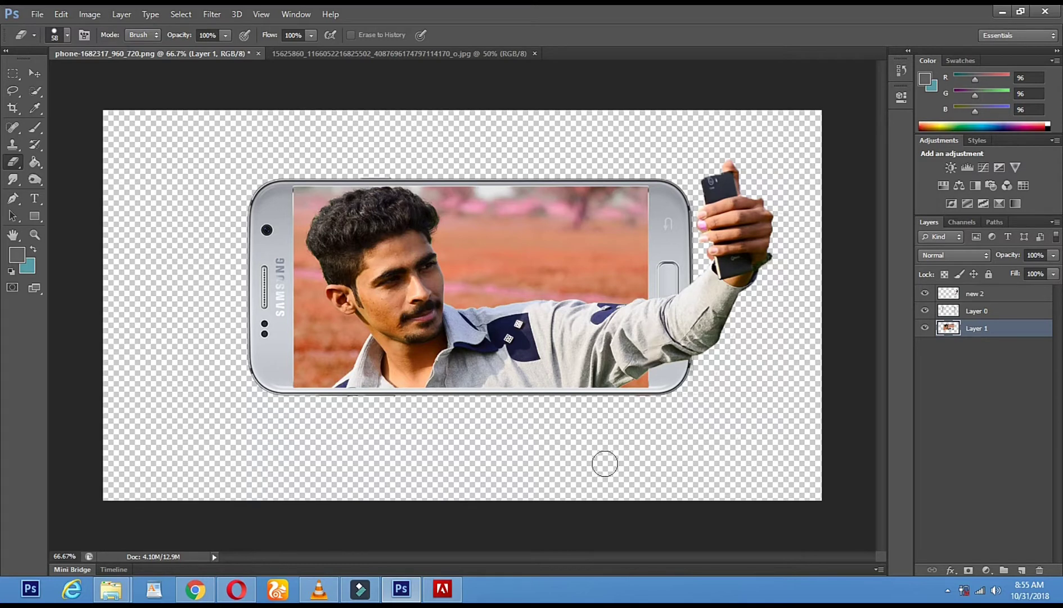
{"action": "left_click", "coordinate": [35, 234]}
Zoom in on the wrist and erase the green bracelet edge on the new 2 layer with a 19 px eraser
{"action": "left_click", "coordinate": [419, 287], "text": "alt"}
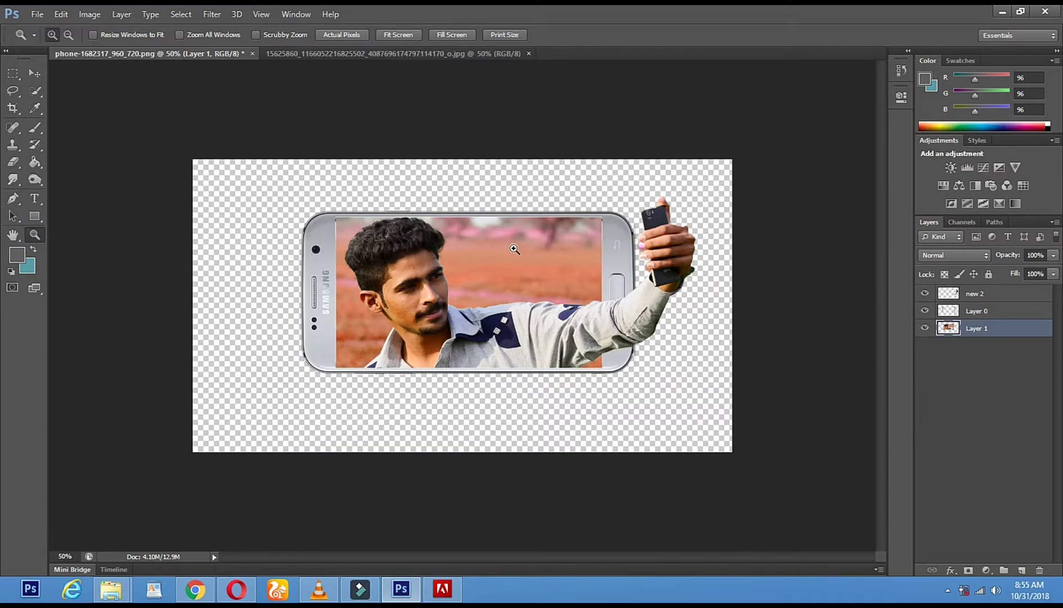
{"action": "left_click", "coordinate": [760, 273]}
{"action": "left_click", "coordinate": [760, 273]}
{"action": "left_click", "coordinate": [759, 273]}
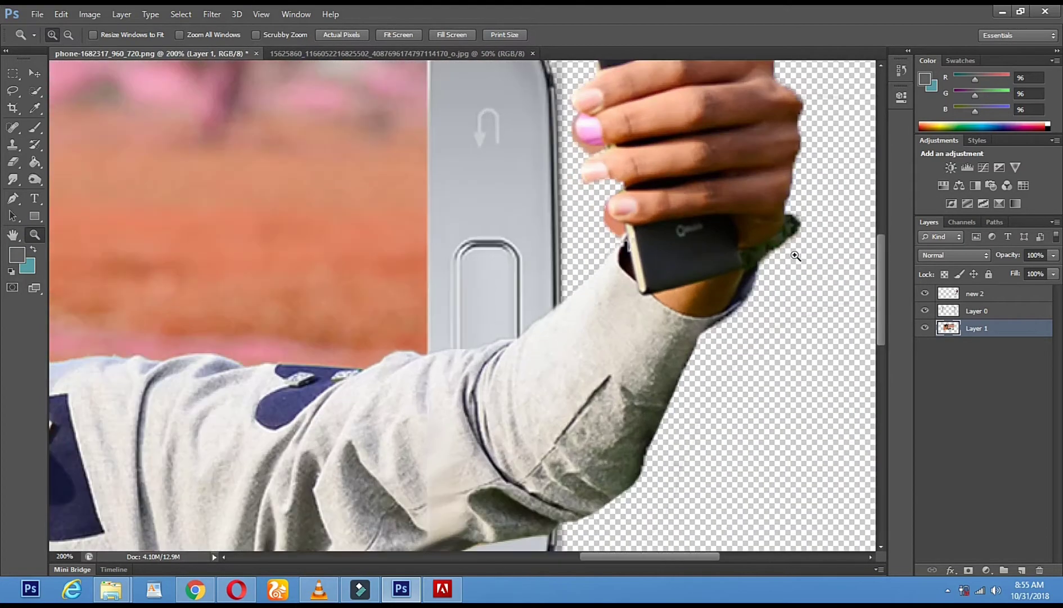
{"action": "left_click_drag", "start_coordinate": [751, 291], "coordinate": [519, 320]}
{"action": "left_click", "coordinate": [648, 215]}
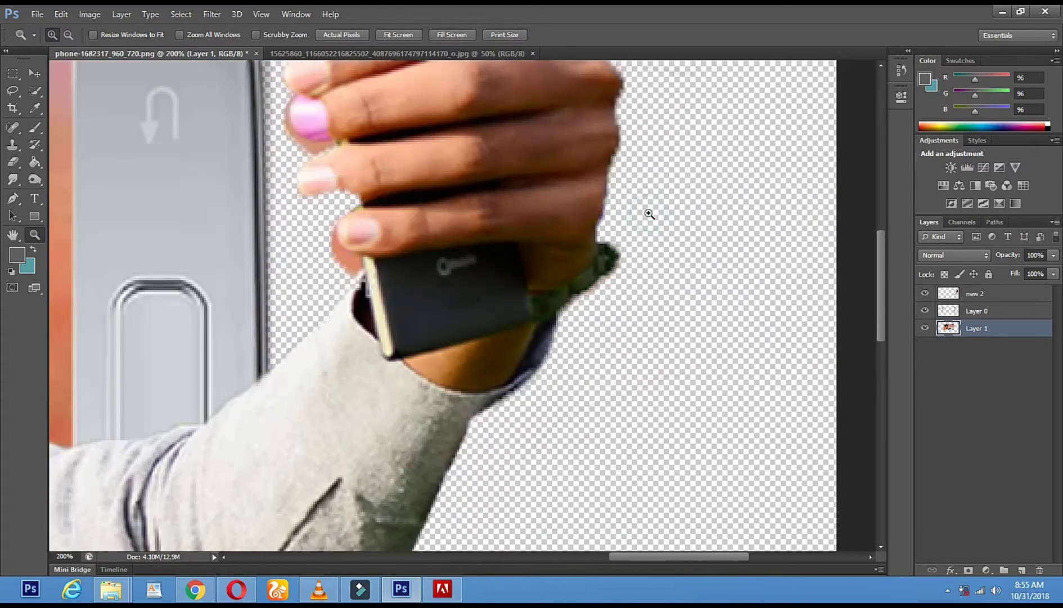
{"action": "left_click", "coordinate": [981, 294]}
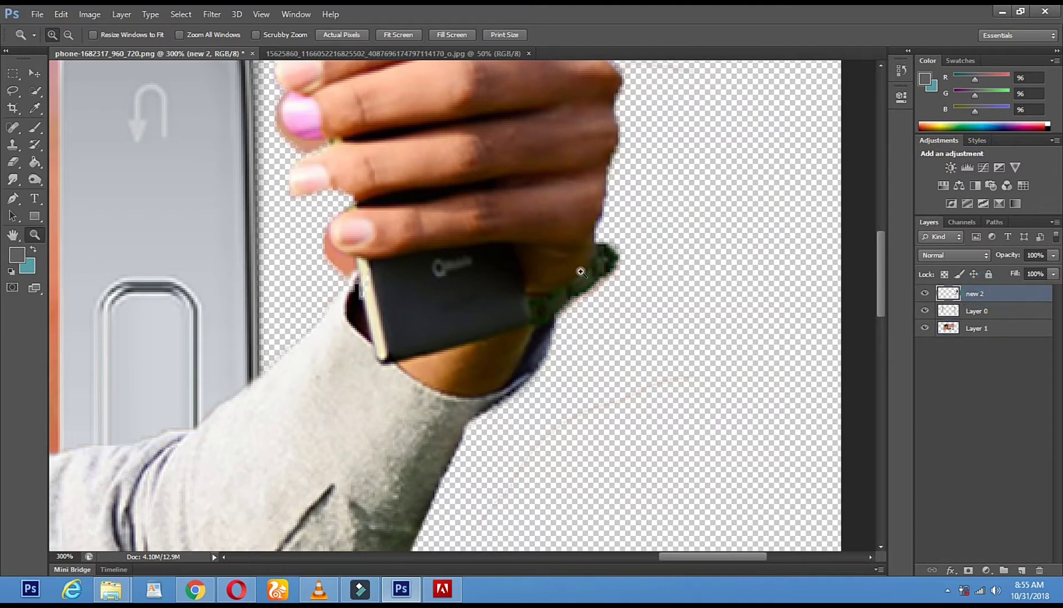
{"action": "left_click", "coordinate": [13, 164]}
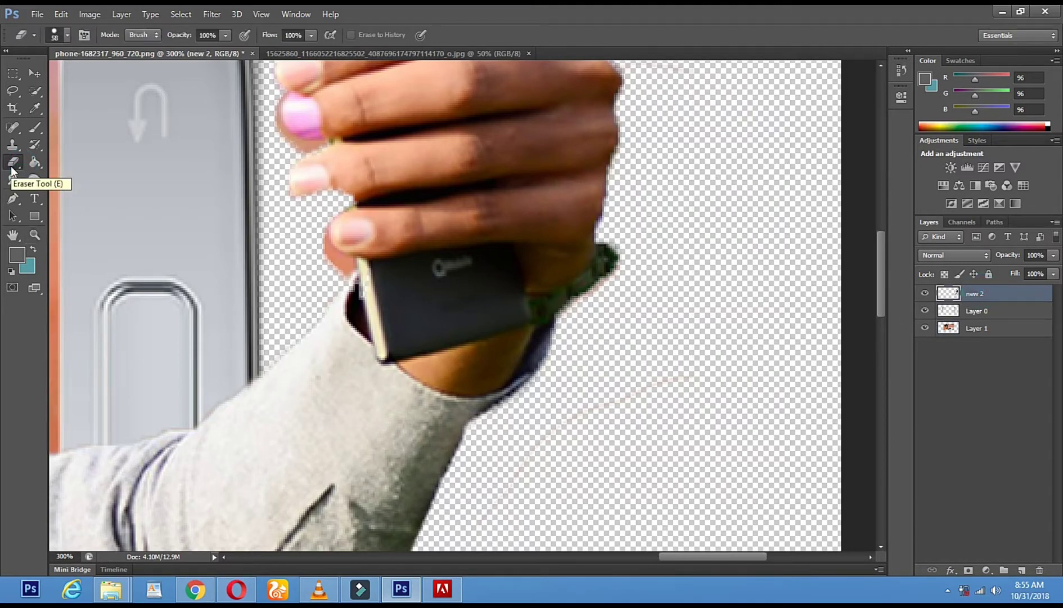
{"action": "left_click", "coordinate": [8, 157]}
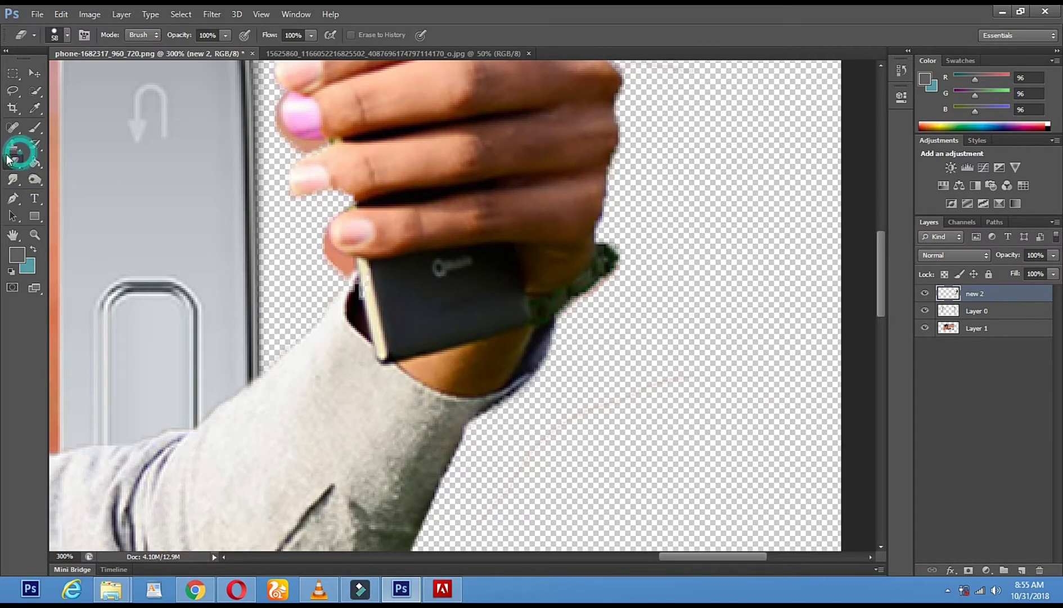
{"action": "right_click", "coordinate": [753, 237]}
{"action": "left_click", "coordinate": [781, 269]}
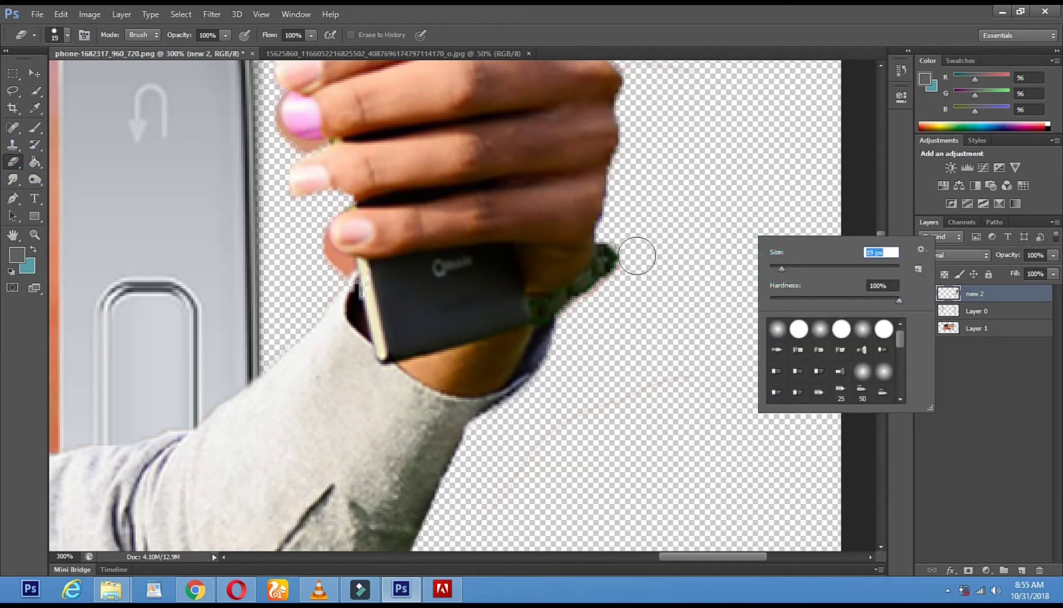
{"action": "left_click", "coordinate": [613, 244]}
{"action": "mouse_move", "coordinate": [612, 245]}
{"action": "left_mouse_down"}
{"action": "mouse_move", "coordinate": [594, 295]}
{"action": "mouse_move", "coordinate": [550, 313]}
{"action": "mouse_move", "coordinate": [568, 328]}
{"action": "mouse_move", "coordinate": [570, 372]}
{"action": "left_mouse_up"}
Switch to a 12 px eraser, clean the dark fringe along the wrist edge, and zoom out to the whole phone
{"action": "left_click", "coordinate": [561, 327]}
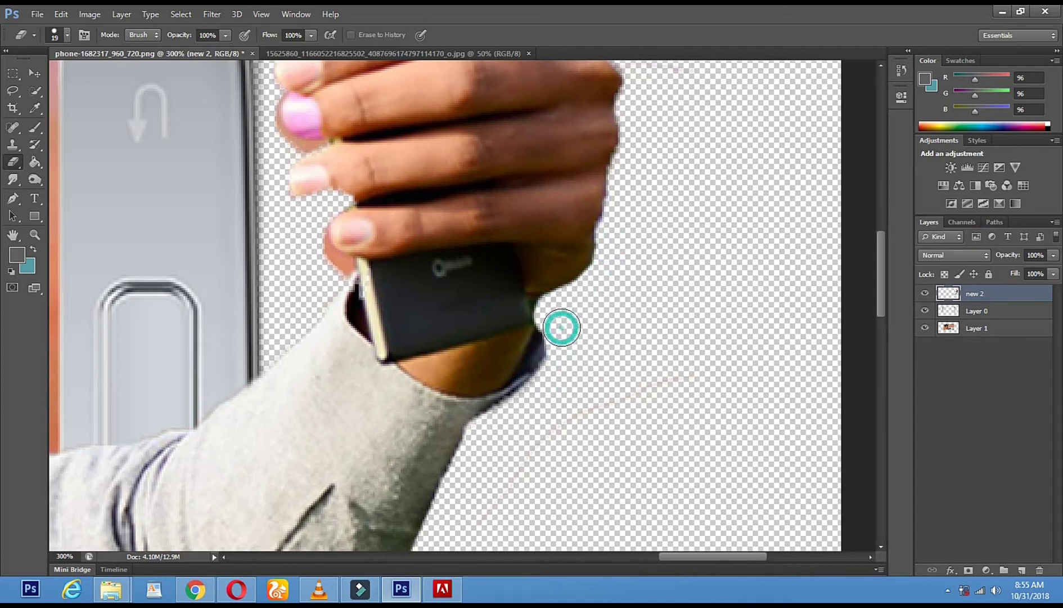
{"action": "right_click", "coordinate": [672, 335]}
{"action": "left_click_drag", "start_coordinate": [696, 364], "coordinate": [695, 365]}
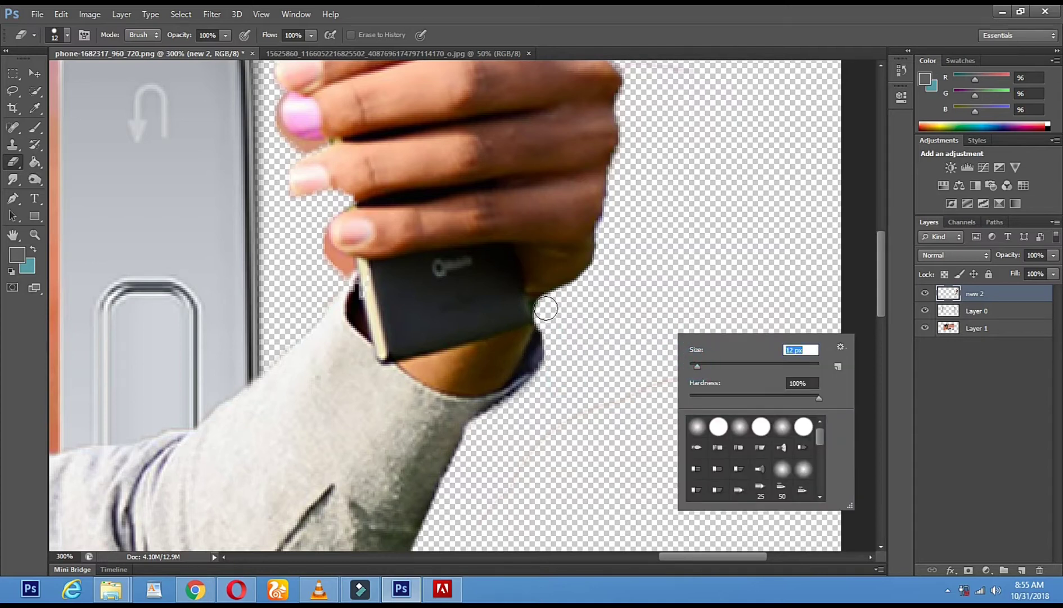
{"action": "left_click", "coordinate": [546, 308]}
{"action": "mouse_move", "coordinate": [545, 335]}
{"action": "left_mouse_down"}
{"action": "mouse_move", "coordinate": [526, 405]}
{"action": "mouse_move", "coordinate": [540, 388]}
{"action": "mouse_move", "coordinate": [544, 366]}
{"action": "mouse_move", "coordinate": [528, 400]}
{"action": "left_mouse_up"}
{"action": "left_click", "coordinate": [35, 233]}
{"action": "left_click", "coordinate": [497, 329], "text": "alt"}
{"action": "left_click", "coordinate": [498, 329], "text": "alt"}
{"action": "left_click", "coordinate": [497, 329], "text": "alt"}
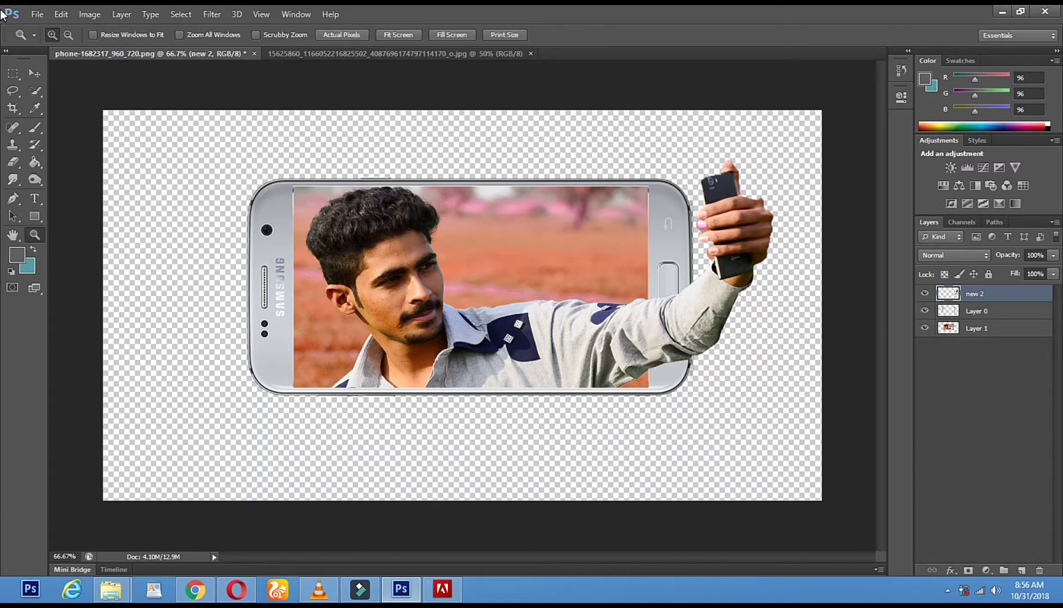
Cancel the Open dialog without loading a file and bring Chrome to the front
{"action": "left_click", "coordinate": [40, 14]}
{"action": "left_click", "coordinate": [47, 41]}
{"action": "left_click", "coordinate": [531, 256]}
{"action": "scroll", "coordinate": [545, 253], "scroll_direction": "down", "scroll_amount": 3}
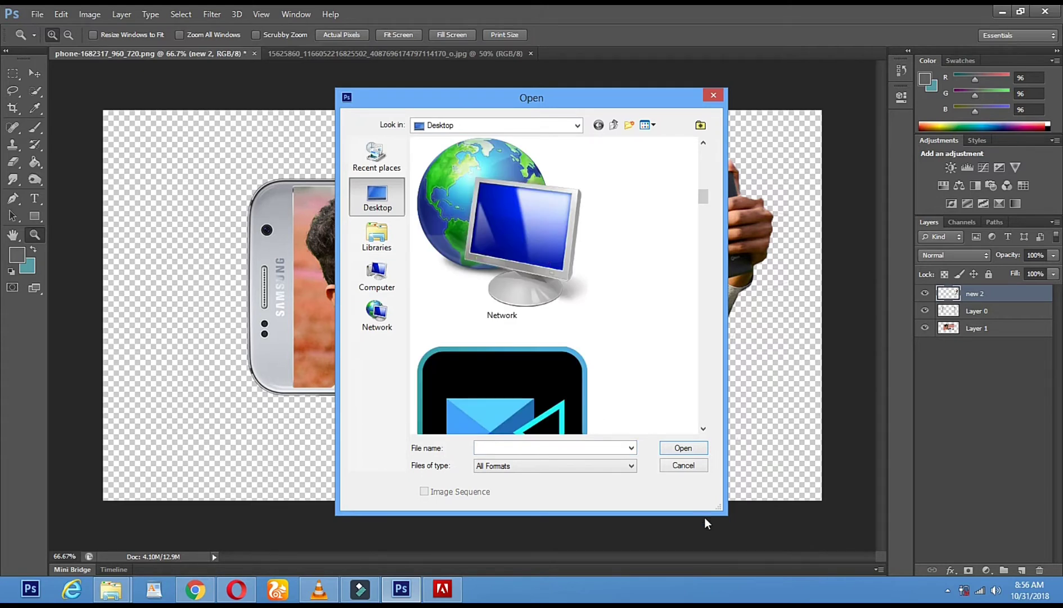
{"action": "left_click", "coordinate": [683, 464]}
{"action": "left_click", "coordinate": [194, 589]}
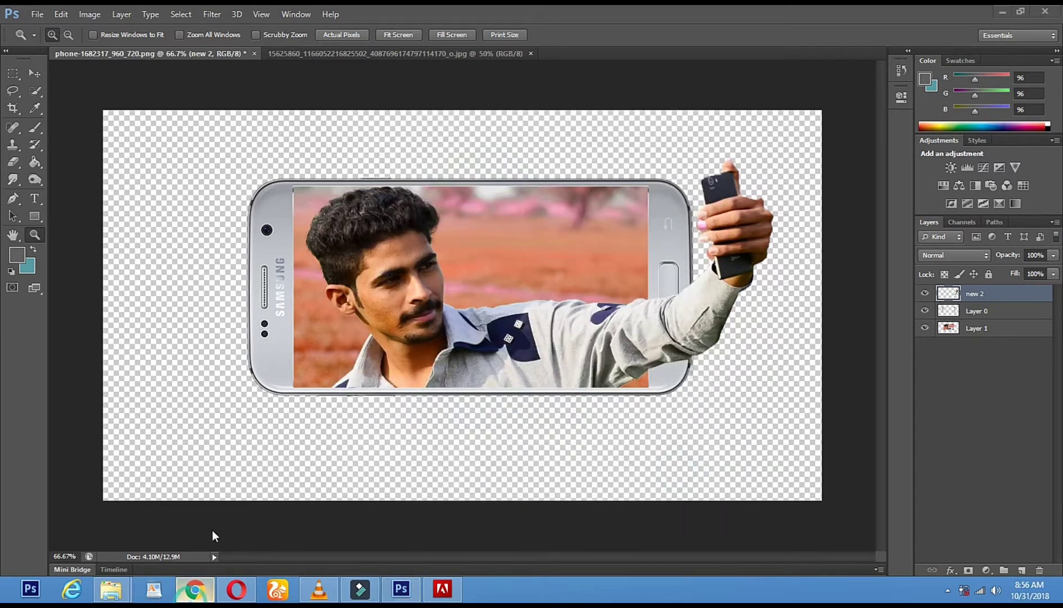
In a new tab, search Google Images for 'table wallpaper'
{"action": "left_click", "coordinate": [180, 18]}
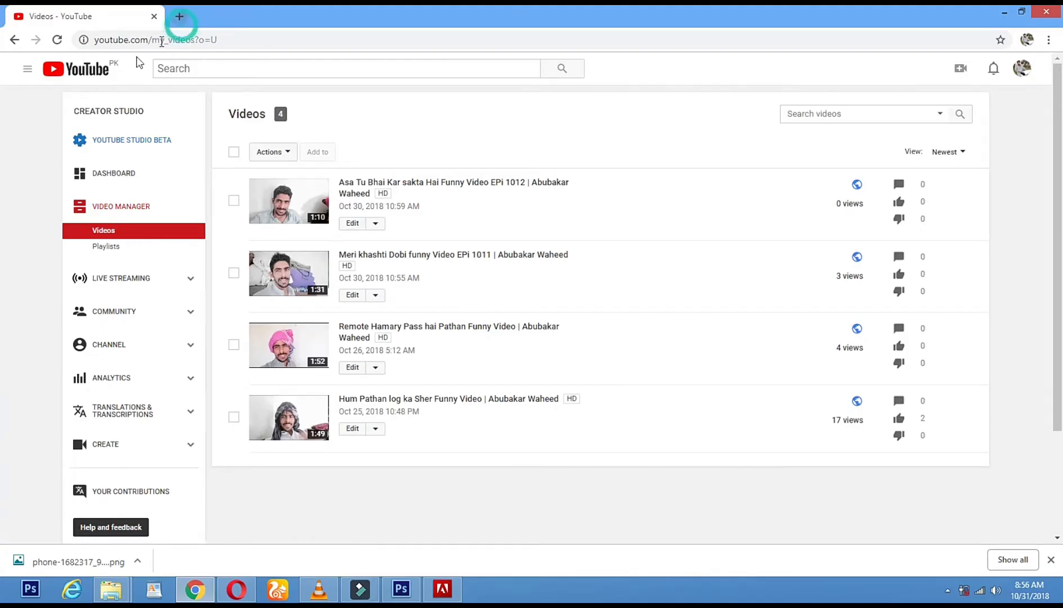
{"action": "left_click", "coordinate": [85, 66]}
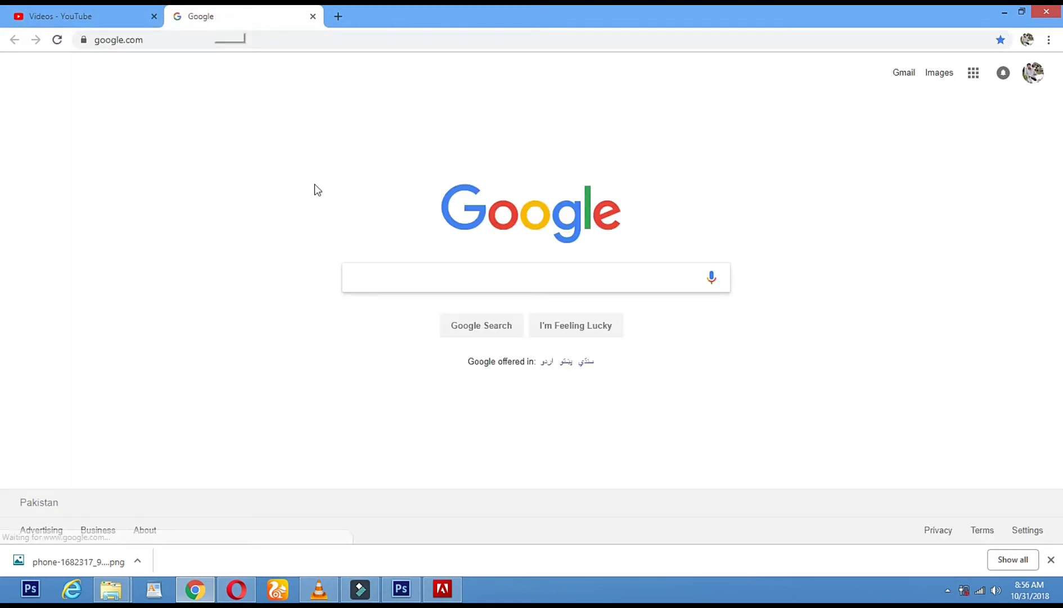
{"action": "type", "text": "Wall"}
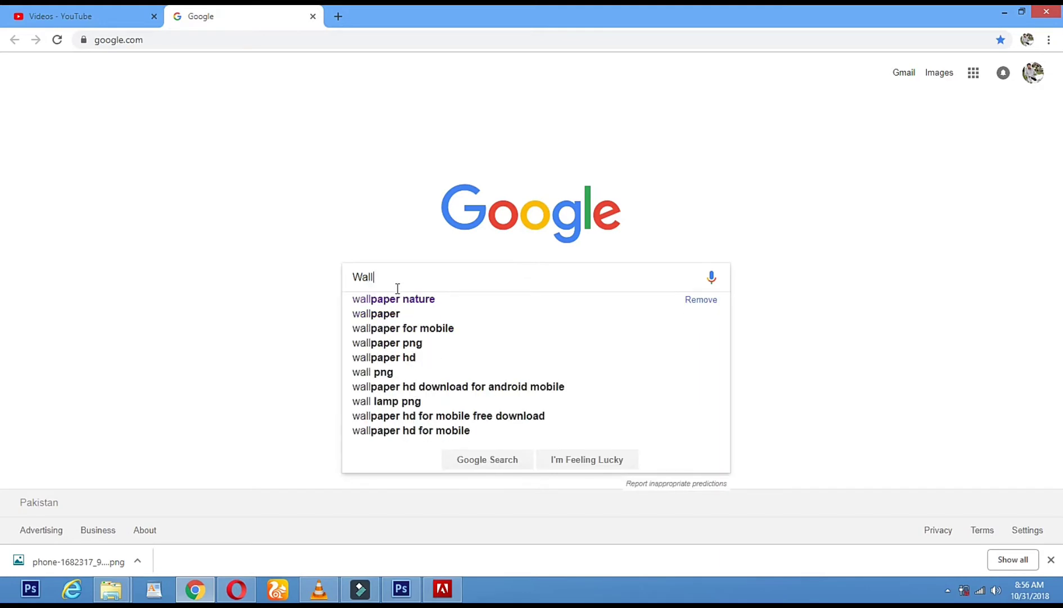
{"action": "key", "text": "Down"}
{"action": "key", "text": "Return"}
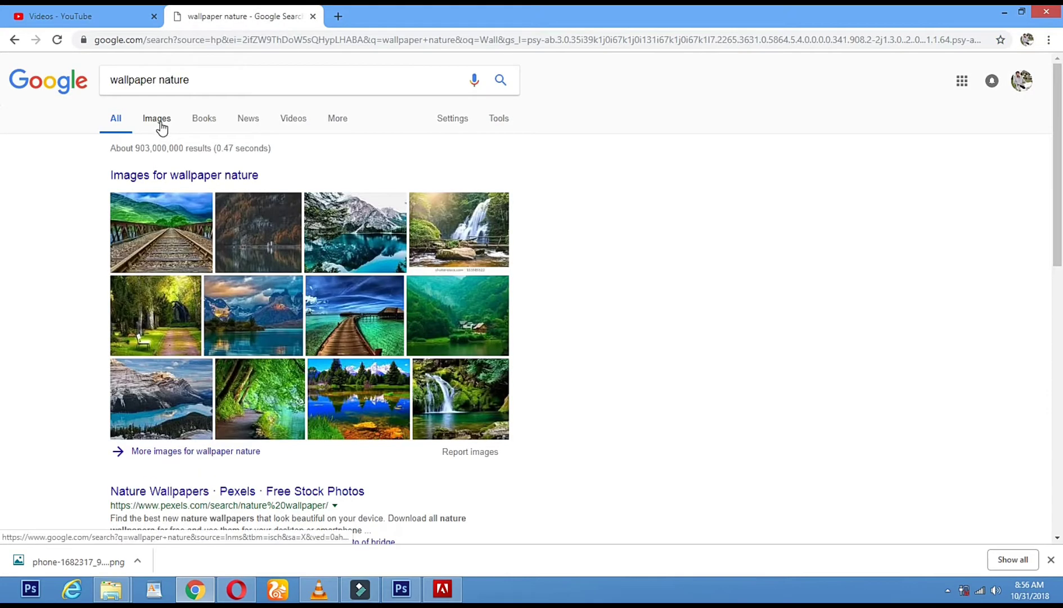
{"action": "triple_click", "coordinate": [189, 84]}
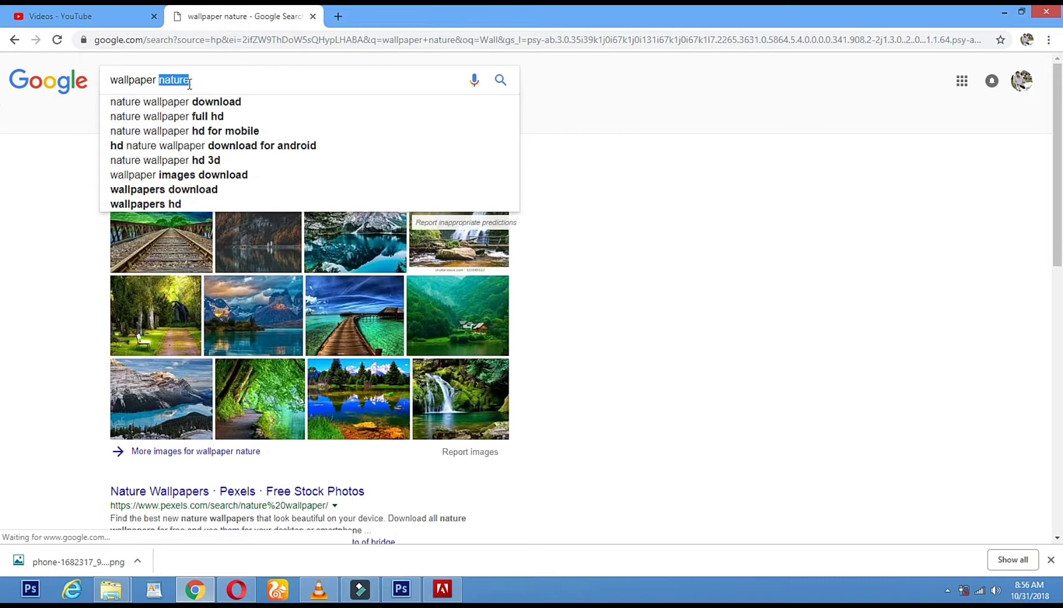
{"action": "type", "text": "ta"}
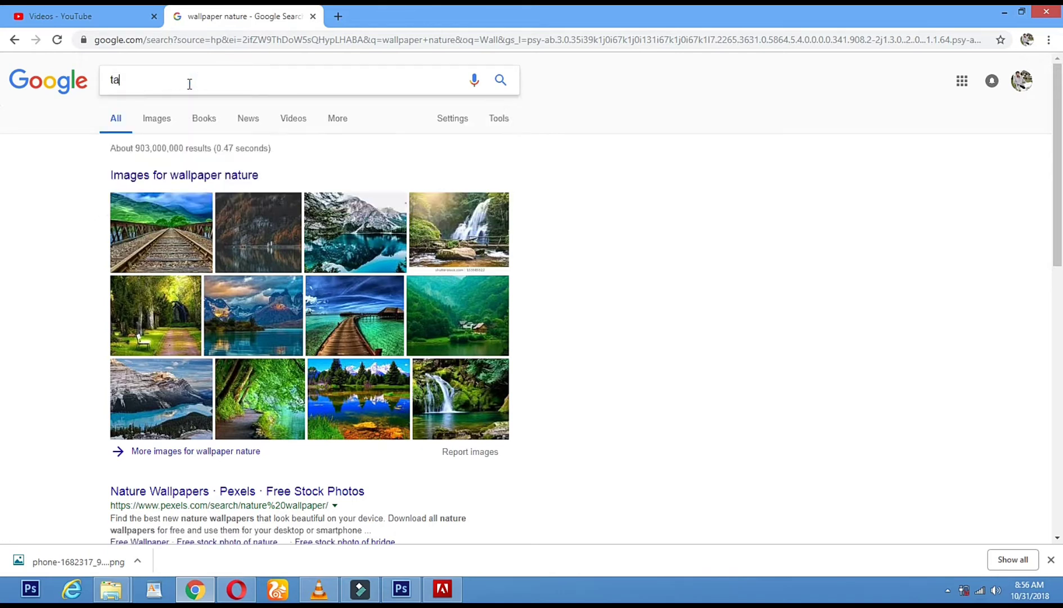
{"action": "type", "text": "ble"}
{"action": "key", "text": "Return"}
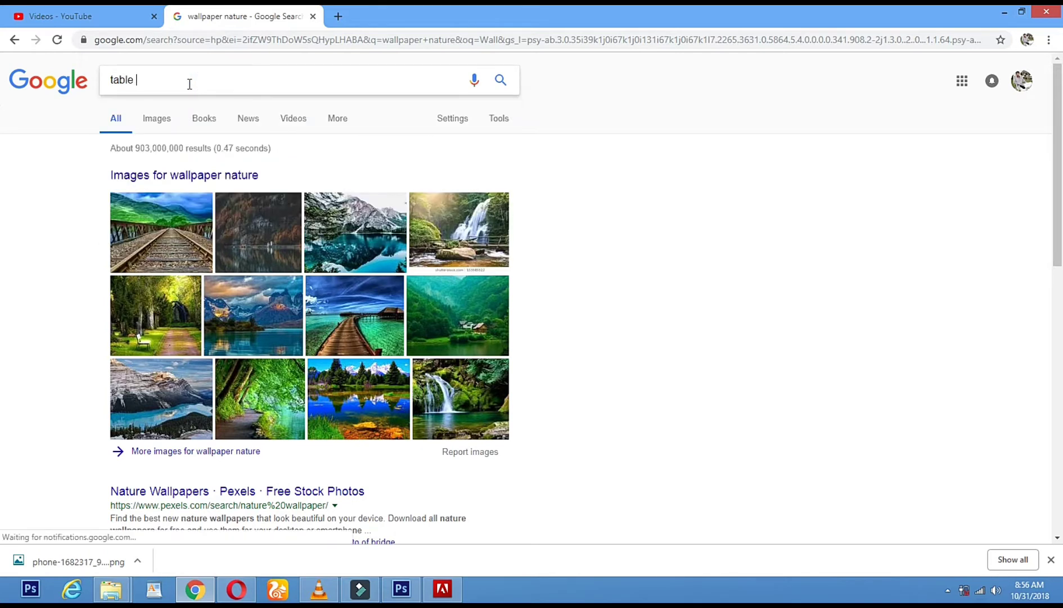
{"action": "key", "text": "Down"}
{"action": "key", "text": "Return"}
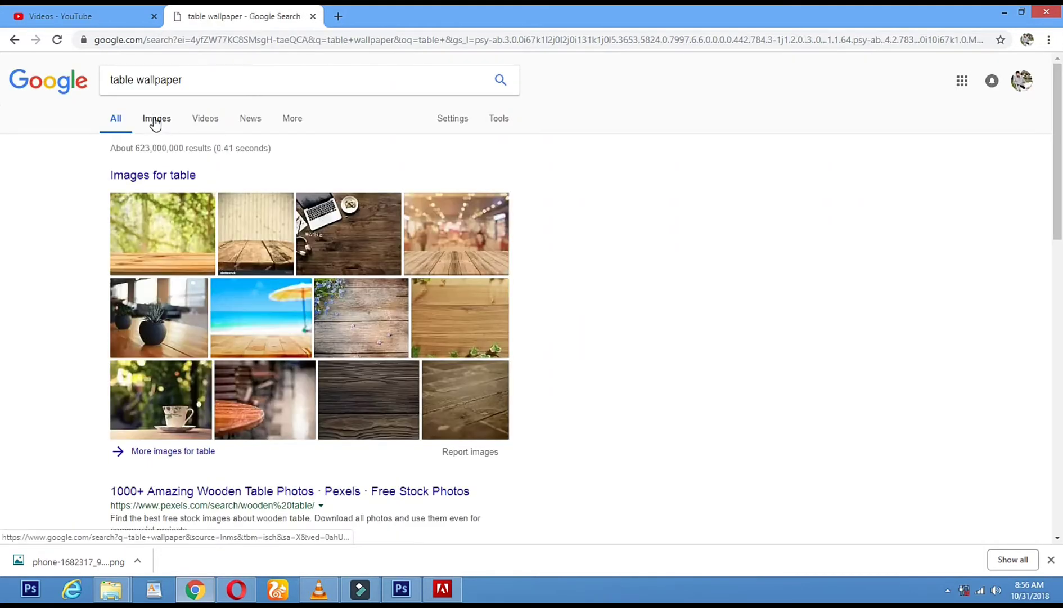
{"action": "left_click", "coordinate": [156, 120]}
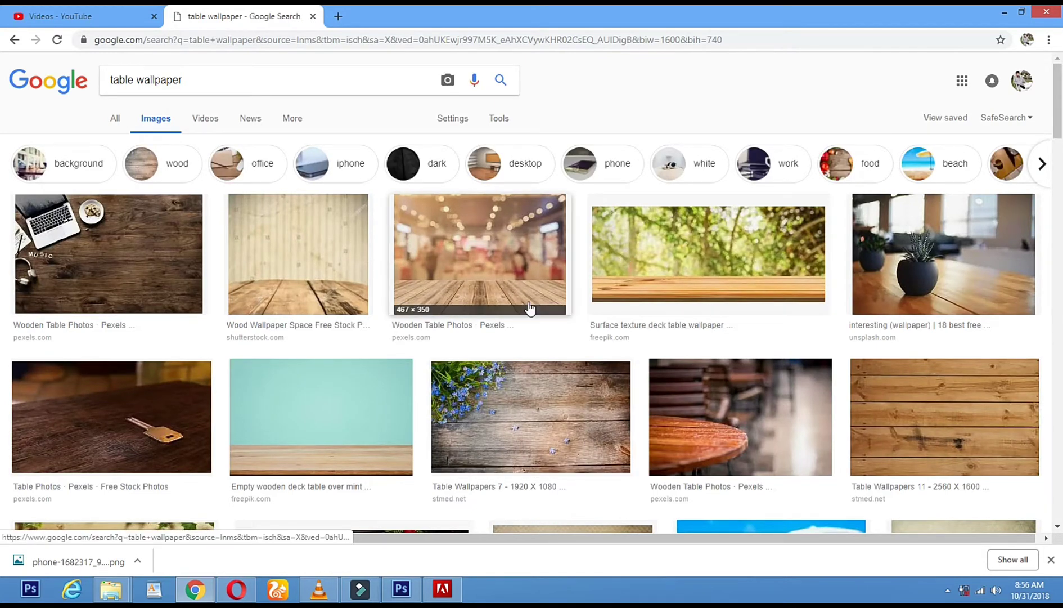
Save the blurred bokeh wooden-table photo to the computer and return to Photoshop
{"action": "left_click", "coordinate": [516, 241]}
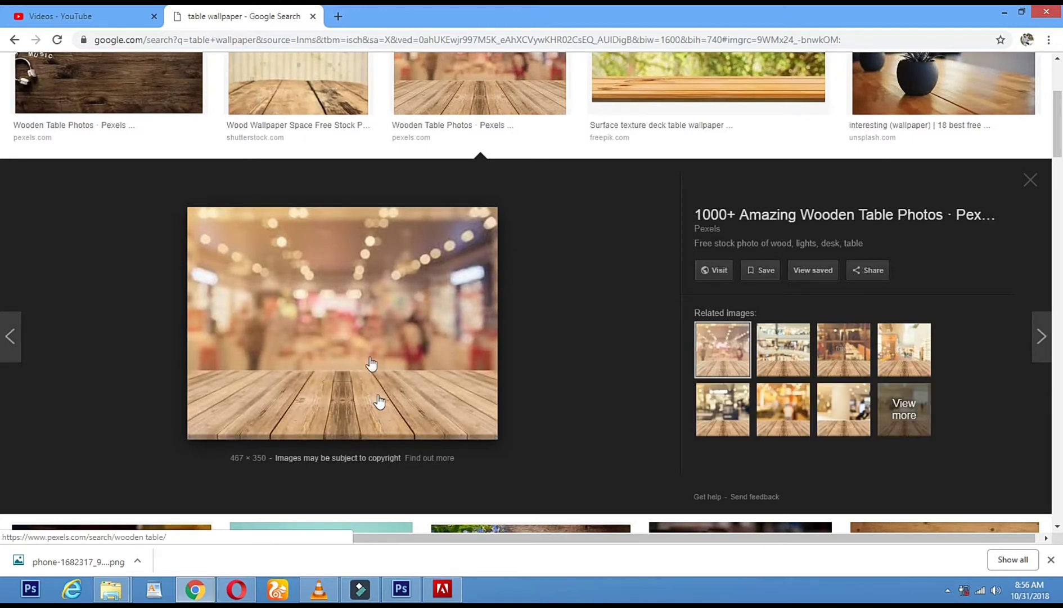
{"action": "right_click", "coordinate": [322, 268]}
{"action": "left_click", "coordinate": [388, 390]}
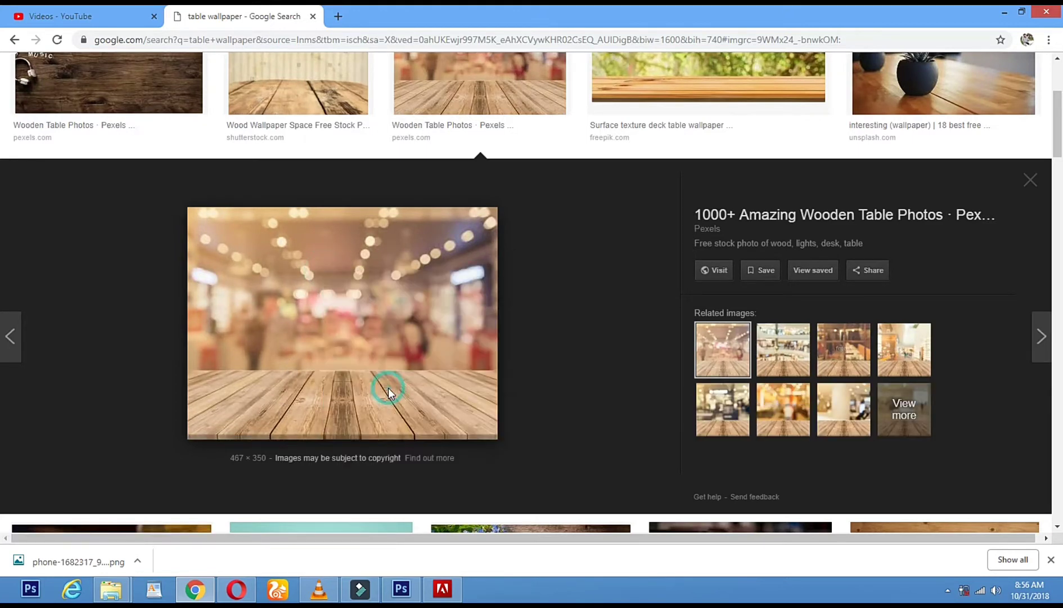
{"action": "left_click", "coordinate": [406, 303]}
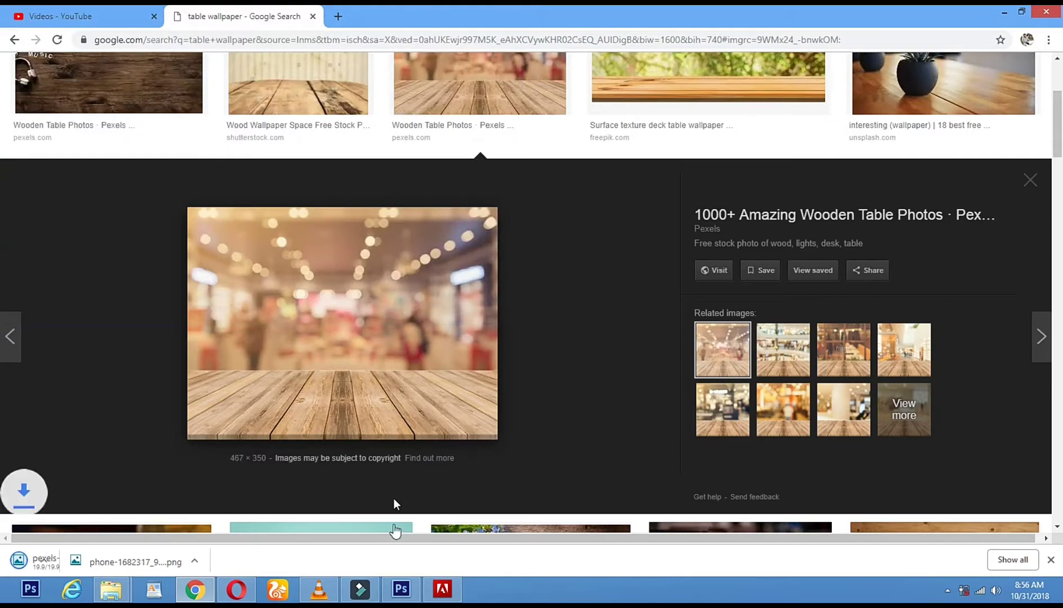
{"action": "left_click", "coordinate": [402, 589]}
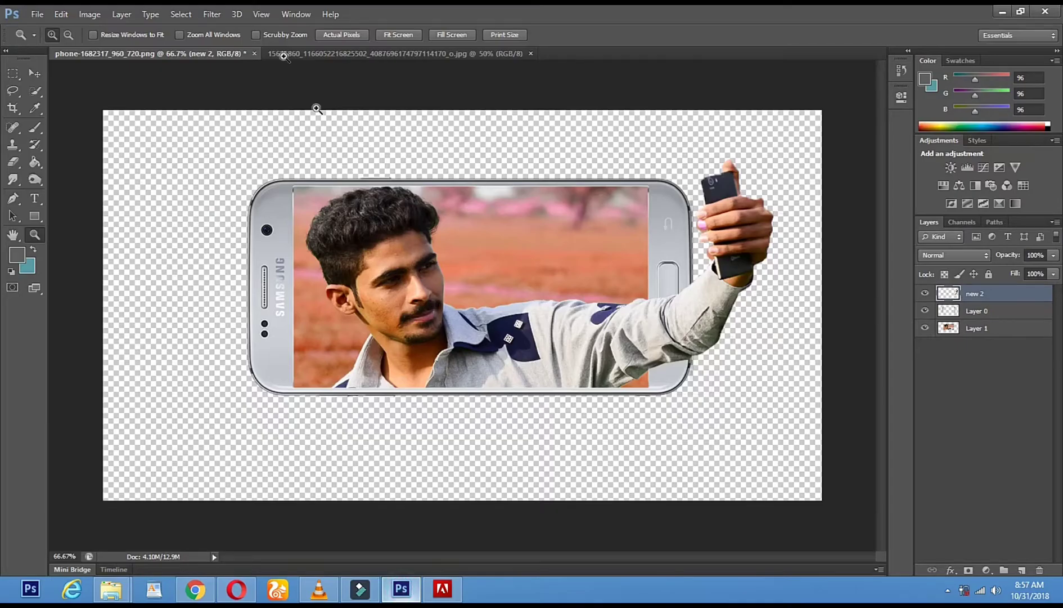
Open pexels-photo-347139 as a new document
{"action": "left_click", "coordinate": [40, 15]}
{"action": "left_click", "coordinate": [105, 41]}
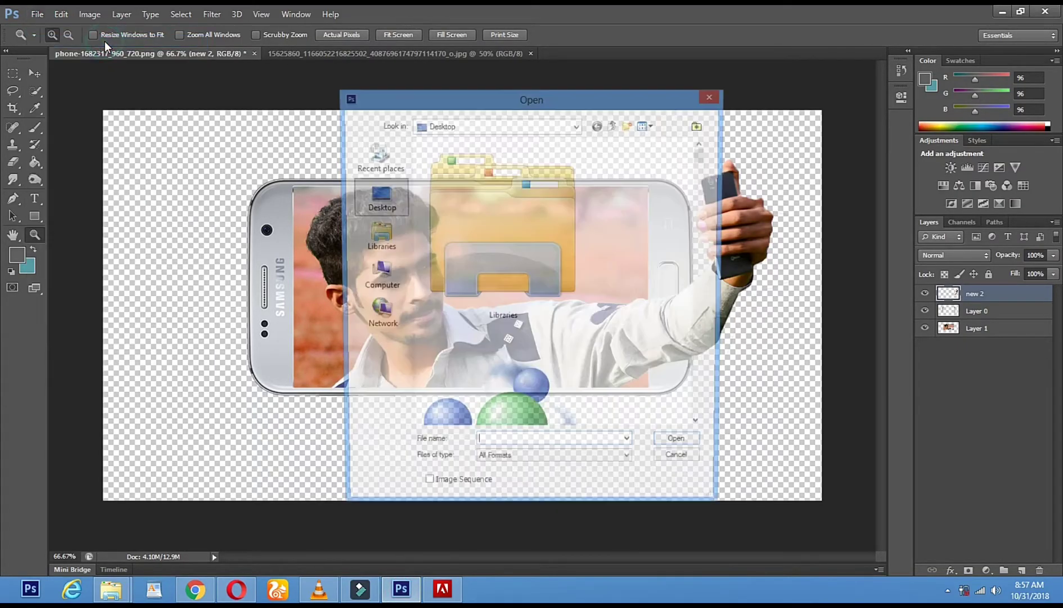
{"action": "scroll", "coordinate": [574, 281], "scroll_direction": "down", "scroll_amount": 3}
{"action": "scroll", "coordinate": [575, 280], "scroll_direction": "up", "scroll_amount": 1}
{"action": "scroll", "coordinate": [575, 280], "scroll_direction": "down", "scroll_amount": 6}
{"action": "scroll", "coordinate": [575, 281], "scroll_direction": "down", "scroll_amount": 5}
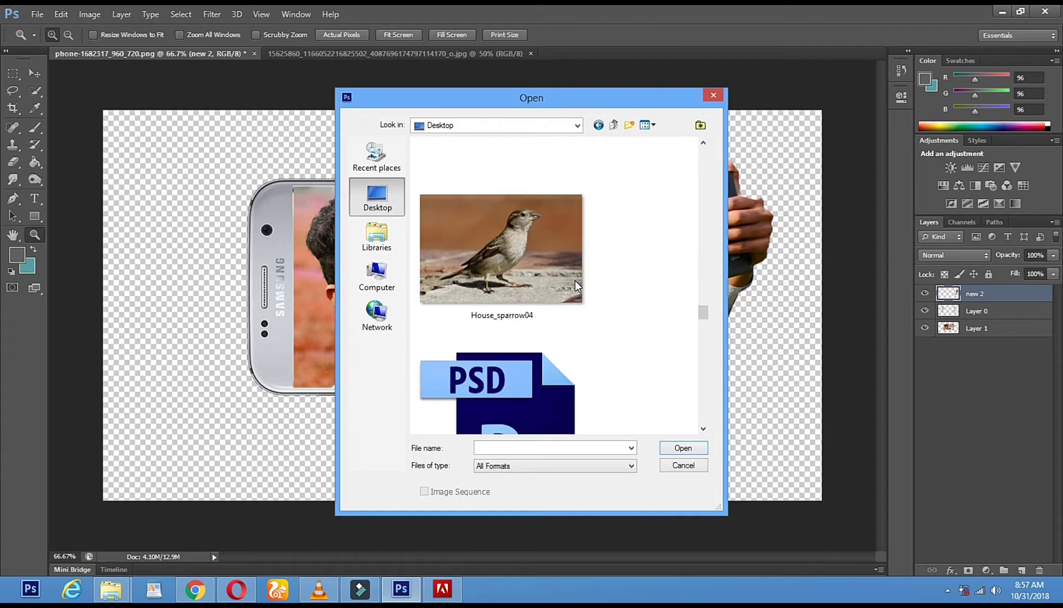
{"action": "scroll", "coordinate": [575, 280], "scroll_direction": "down", "scroll_amount": 8}
{"action": "scroll", "coordinate": [574, 281], "scroll_direction": "down", "scroll_amount": 9}
{"action": "scroll", "coordinate": [575, 281], "scroll_direction": "up", "scroll_amount": 8}
{"action": "scroll", "coordinate": [575, 280], "scroll_direction": "down", "scroll_amount": 4}
{"action": "scroll", "coordinate": [575, 281], "scroll_direction": "up", "scroll_amount": 1}
{"action": "left_click", "coordinate": [515, 359]}
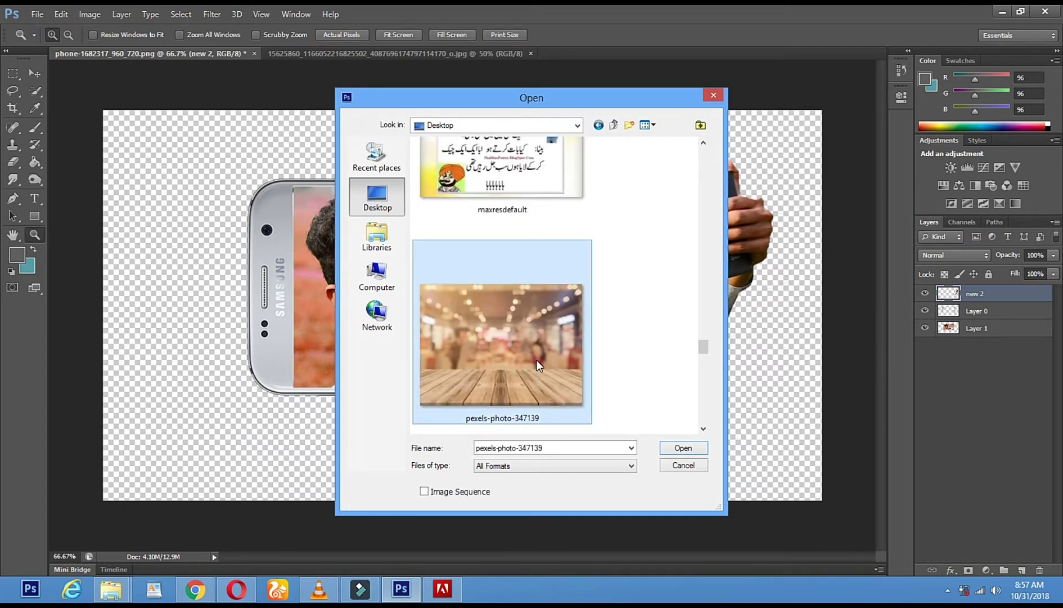
{"action": "double_click", "coordinate": [535, 359]}
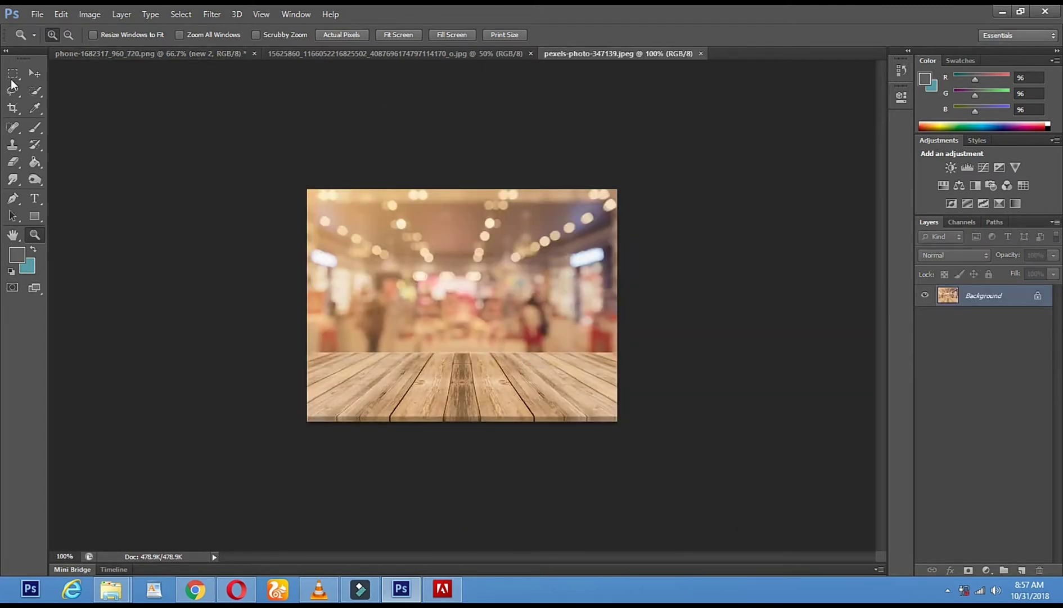
Select the whole table image, drag it toward the composite, and close the selfie photo document
{"action": "left_click", "coordinate": [13, 73]}
{"action": "left_click_drag", "start_coordinate": [294, 173], "coordinate": [805, 425]}
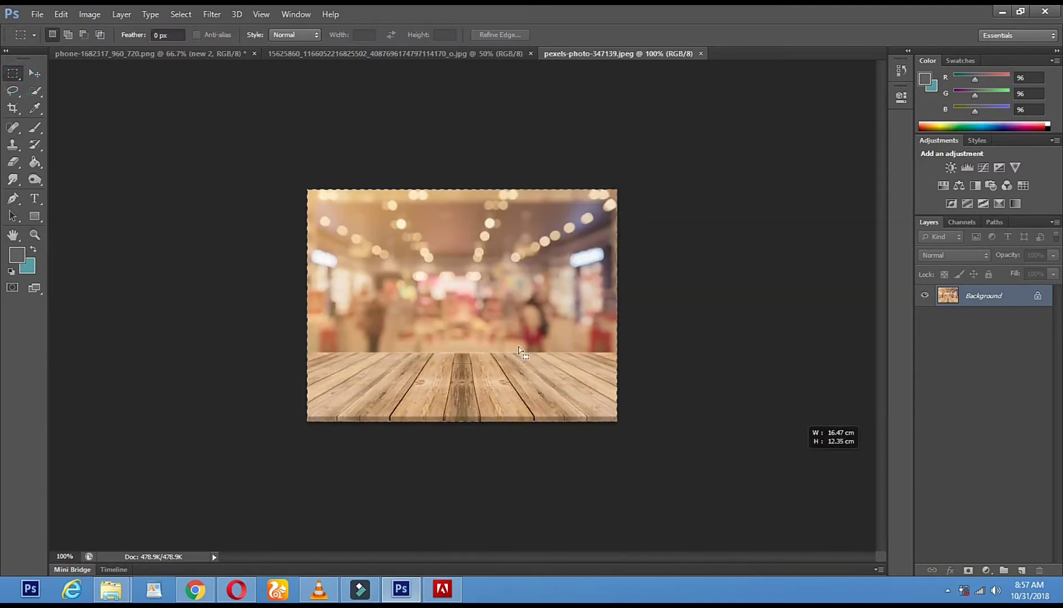
{"action": "left_click", "coordinate": [35, 73]}
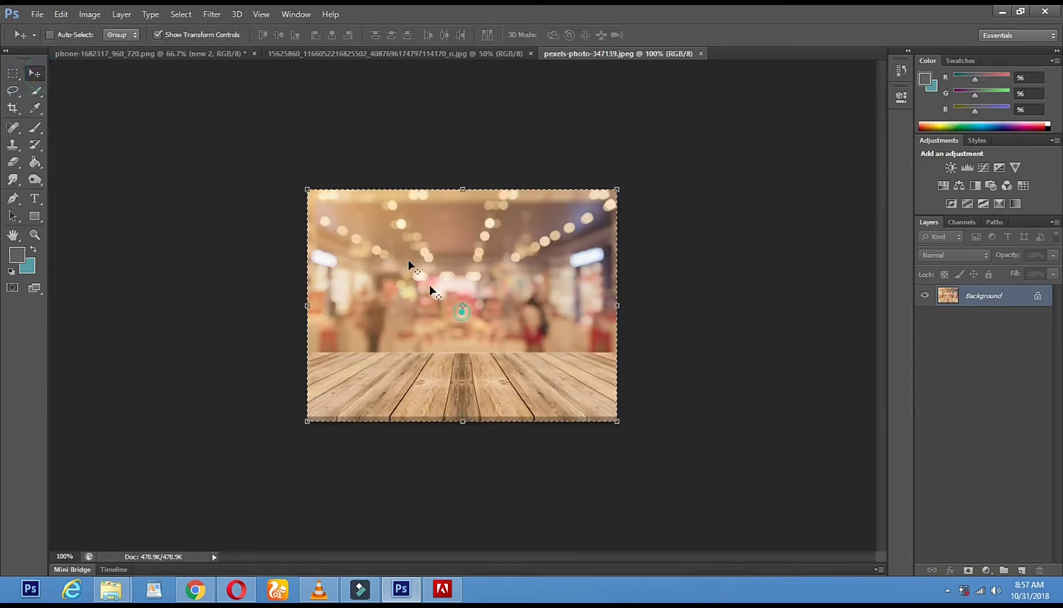
{"action": "left_click_drag", "start_coordinate": [308, 49], "coordinate": [415, 258]}
{"action": "left_click", "coordinate": [312, 54]}
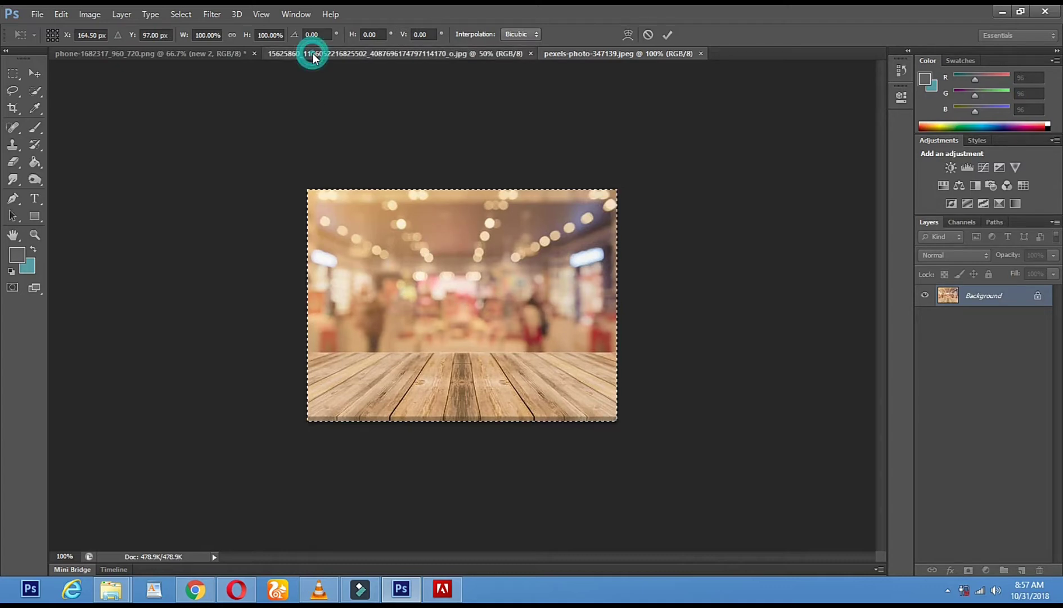
{"action": "left_click", "coordinate": [530, 54]}
{"action": "left_click", "coordinate": [197, 53]}
Drag the table image into the phone composite as a new layer and enlarge it to cover the canvas
{"action": "left_click", "coordinate": [311, 52]}
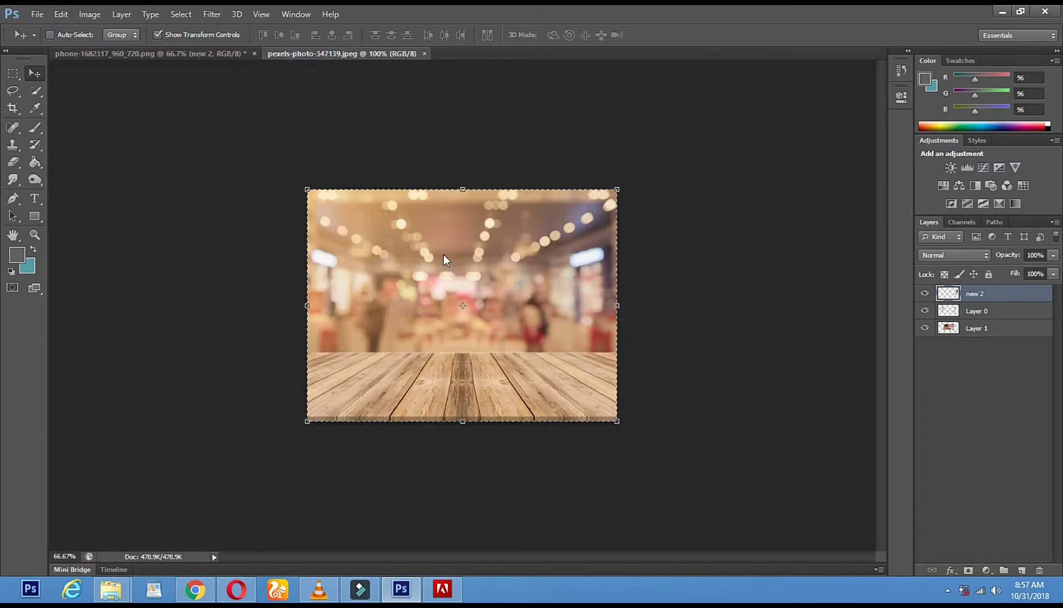
{"action": "left_click_drag", "start_coordinate": [444, 273], "coordinate": [349, 250]}
{"action": "left_click_drag", "start_coordinate": [325, 297], "coordinate": [197, 410]}
{"action": "left_click_drag", "start_coordinate": [310, 351], "coordinate": [559, 225]}
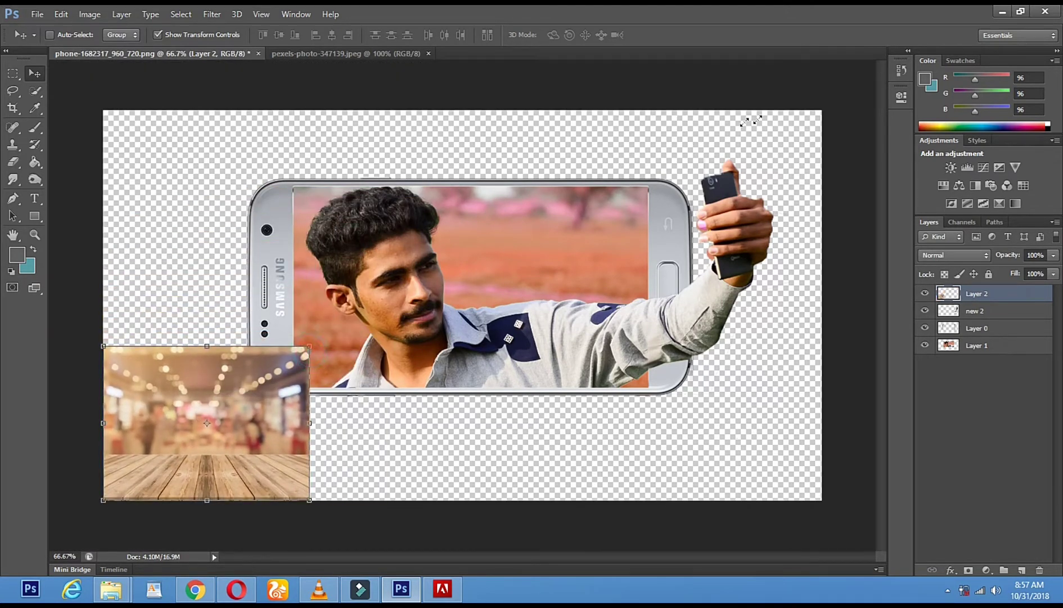
{"action": "left_click_drag", "start_coordinate": [813, 111], "coordinate": [820, 108]}
{"action": "left_click_drag", "start_coordinate": [647, 225], "coordinate": [669, 148]}
{"action": "left_click_drag", "start_coordinate": [484, 427], "coordinate": [485, 512]}
{"action": "left_click", "coordinate": [512, 410]}
{"action": "left_click_drag", "start_coordinate": [518, 331], "coordinate": [525, 207]}
{"action": "left_click_drag", "start_coordinate": [493, 389], "coordinate": [493, 499]}
{"action": "left_click_drag", "start_coordinate": [459, 359], "coordinate": [427, 374]}
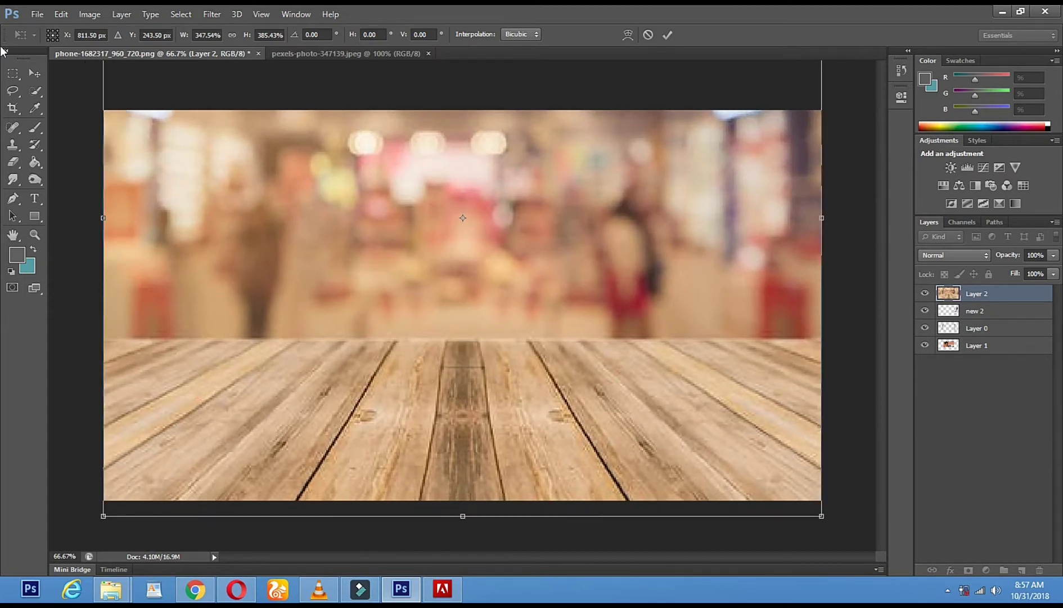
Apply the resize and move the table layer to the bottom of the layer stack
{"action": "left_click", "coordinate": [35, 75]}
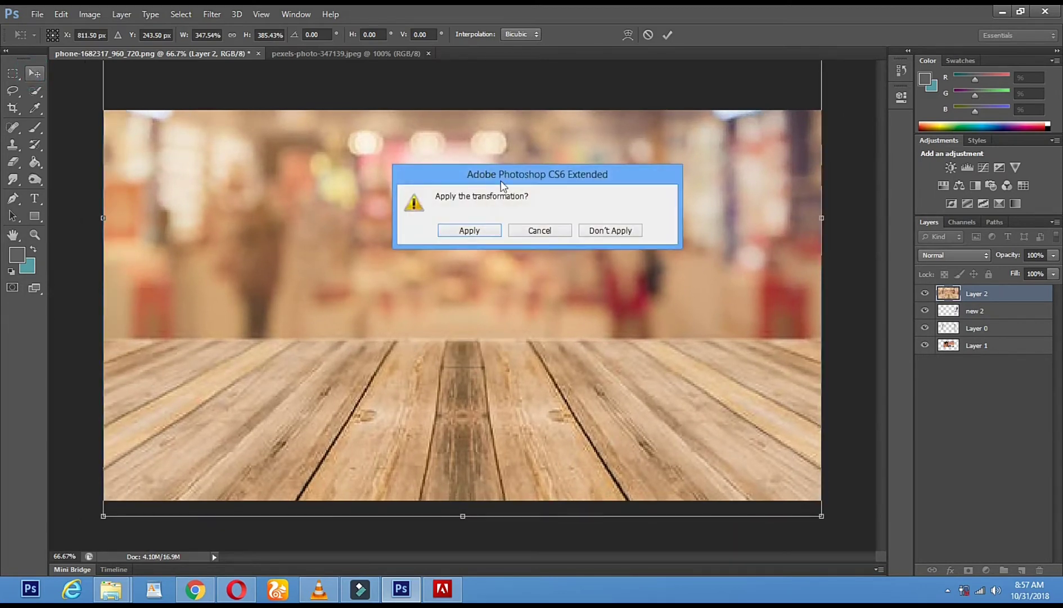
{"action": "left_click", "coordinate": [469, 230]}
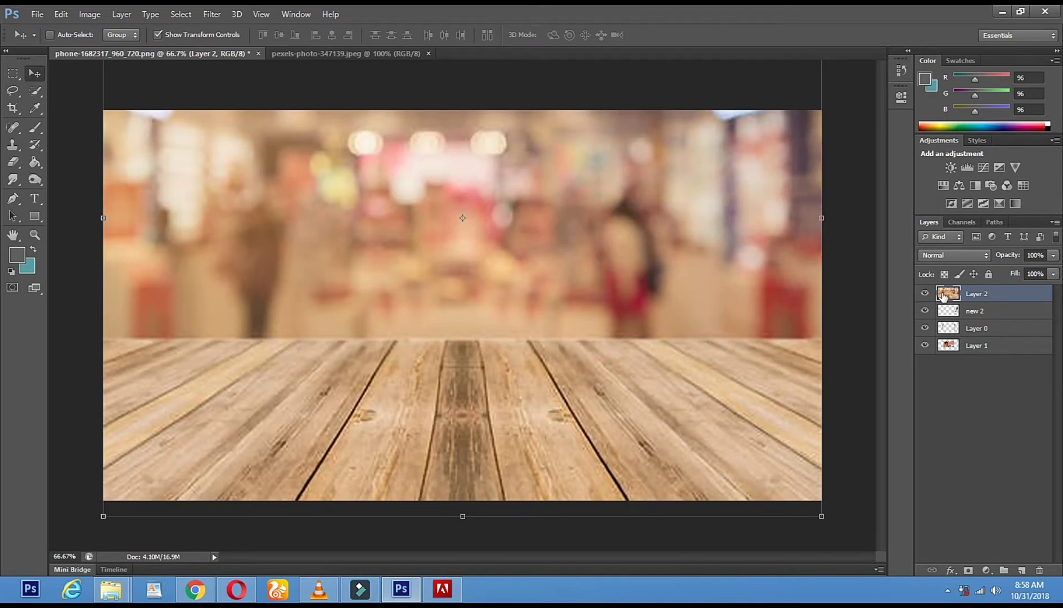
{"action": "left_click_drag", "start_coordinate": [967, 297], "coordinate": [990, 318]}
{"action": "left_click_drag", "start_coordinate": [981, 313], "coordinate": [1016, 350]}
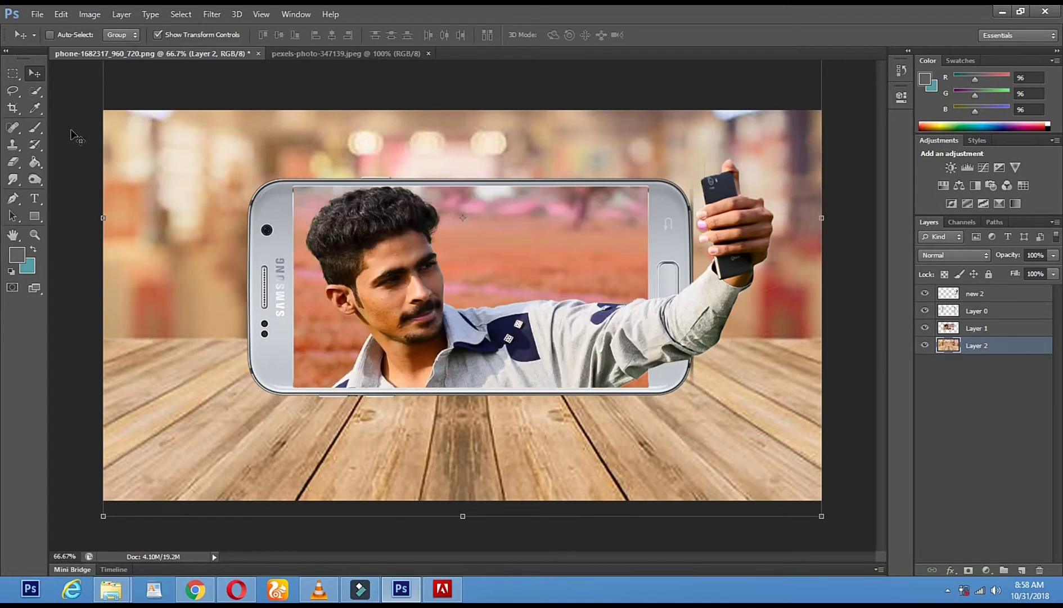
Stretch the wood down over the empty bottom strip, hide transform controls, and nudge it upward
{"action": "left_click_drag", "start_coordinate": [528, 150], "coordinate": [533, 102]}
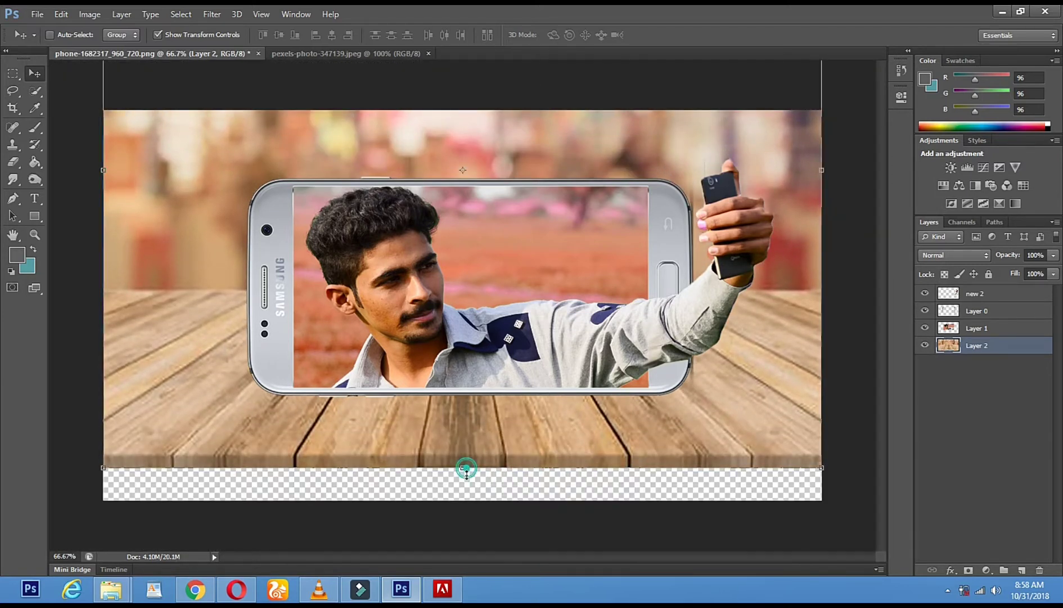
{"action": "left_click_drag", "start_coordinate": [466, 512], "coordinate": [472, 529]}
{"action": "key", "text": "Return"}
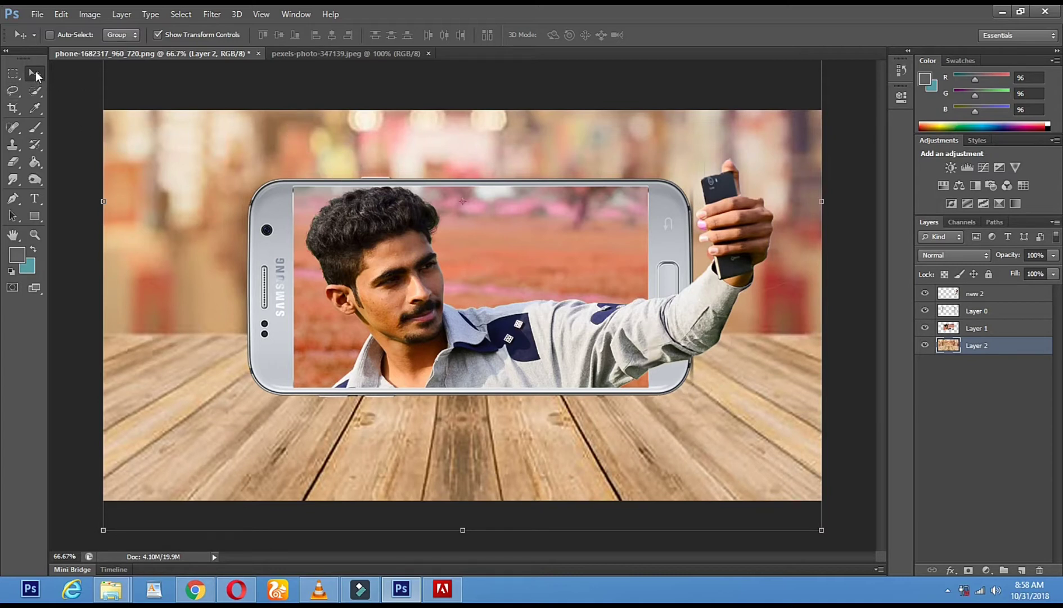
{"action": "left_click", "coordinate": [161, 34]}
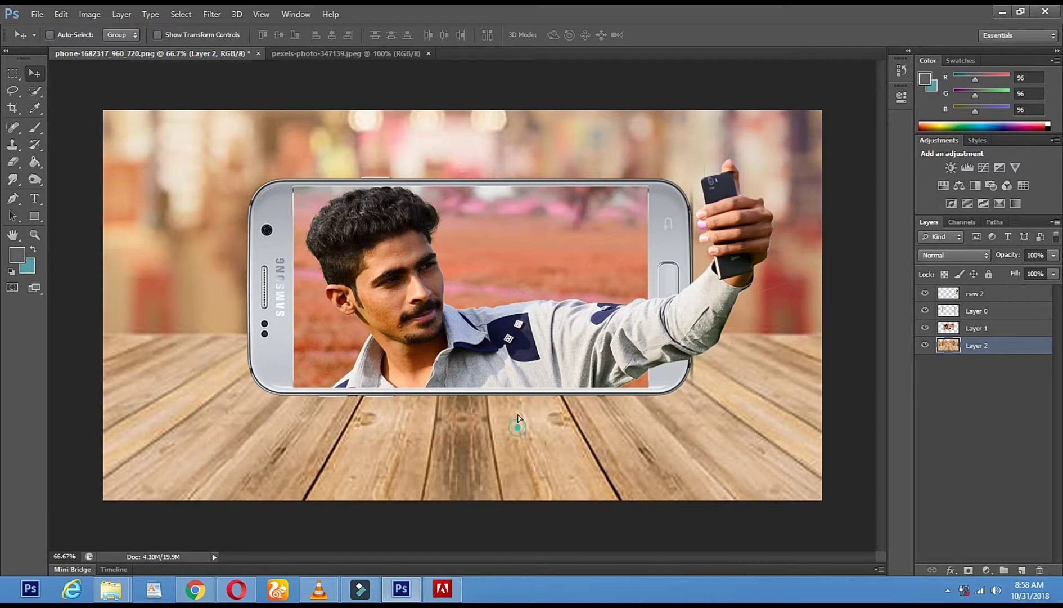
{"action": "left_click_drag", "start_coordinate": [518, 417], "coordinate": [513, 396]}
Burn the wood along the phone's lower edge on Layer 2 with a 127 px brush
{"action": "left_click", "coordinate": [34, 179]}
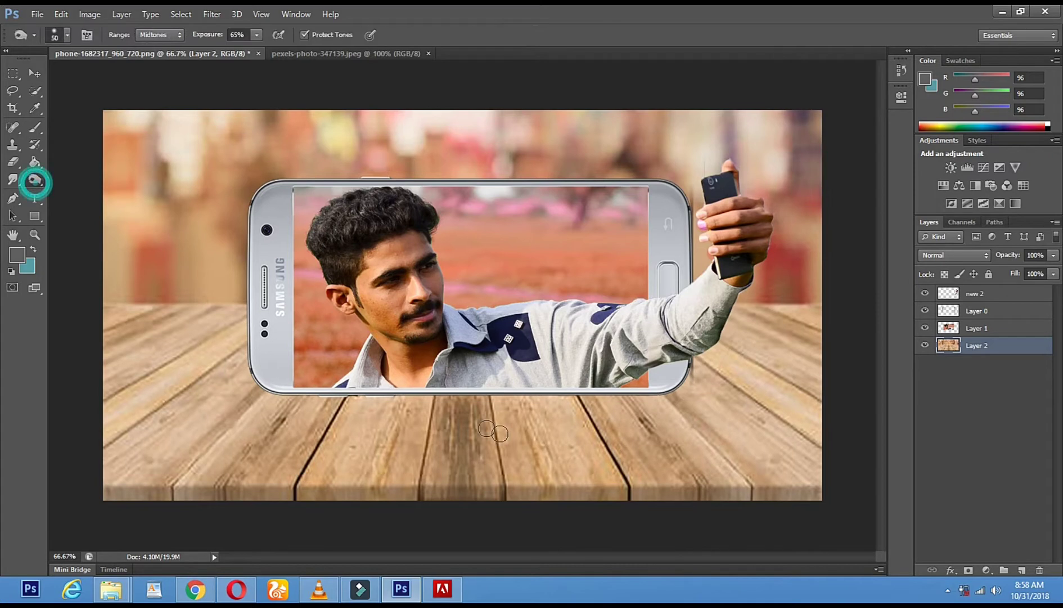
{"action": "right_click", "coordinate": [430, 422]}
{"action": "left_click_drag", "start_coordinate": [520, 433], "coordinate": [521, 433]}
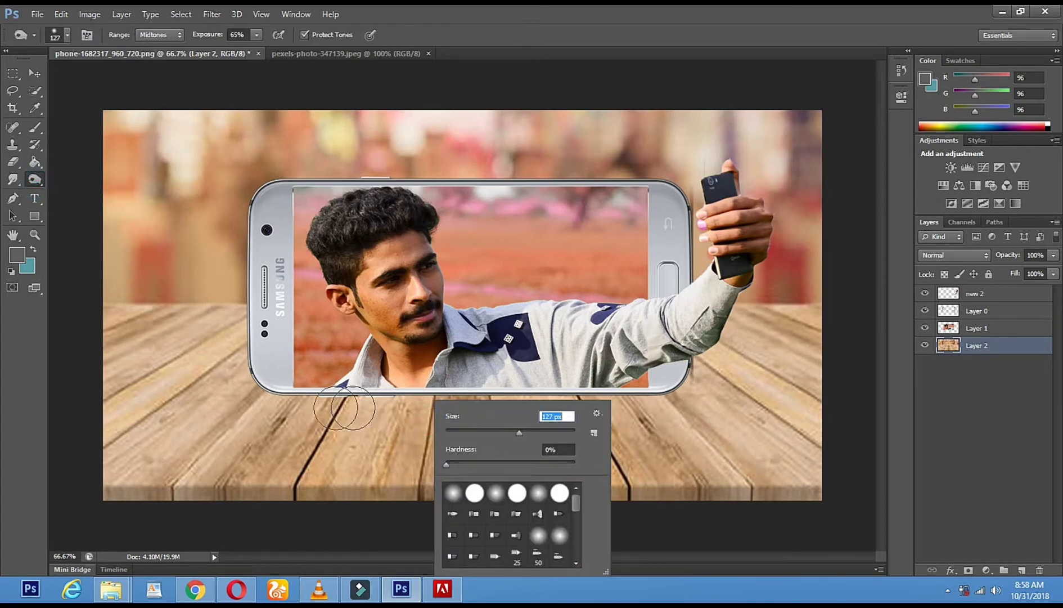
{"action": "mouse_move", "coordinate": [315, 408]}
{"action": "left_mouse_down"}
{"action": "mouse_move", "coordinate": [629, 398]}
{"action": "mouse_move", "coordinate": [269, 393]}
{"action": "mouse_move", "coordinate": [550, 393]}
{"action": "mouse_move", "coordinate": [587, 398]}
{"action": "mouse_move", "coordinate": [288, 405]}
{"action": "mouse_move", "coordinate": [590, 414]}
{"action": "mouse_move", "coordinate": [185, 410]}
{"action": "mouse_move", "coordinate": [611, 416]}
{"action": "mouse_move", "coordinate": [377, 436]}
{"action": "mouse_move", "coordinate": [602, 436]}
{"action": "mouse_move", "coordinate": [287, 434]}
{"action": "mouse_move", "coordinate": [669, 435]}
{"action": "mouse_move", "coordinate": [337, 442]}
{"action": "mouse_move", "coordinate": [598, 455]}
{"action": "mouse_move", "coordinate": [309, 458]}
{"action": "mouse_move", "coordinate": [561, 460]}
{"action": "mouse_move", "coordinate": [484, 402]}
{"action": "mouse_move", "coordinate": [276, 401]}
{"action": "mouse_move", "coordinate": [333, 434]}
{"action": "mouse_move", "coordinate": [225, 421]}
{"action": "mouse_move", "coordinate": [356, 422]}
{"action": "mouse_move", "coordinate": [356, 407]}
{"action": "mouse_move", "coordinate": [808, 405]}
{"action": "mouse_move", "coordinate": [705, 422]}
{"action": "mouse_move", "coordinate": [861, 426]}
{"action": "mouse_move", "coordinate": [872, 451]}
{"action": "mouse_move", "coordinate": [497, 453]}
{"action": "mouse_move", "coordinate": [171, 432]}
{"action": "mouse_move", "coordinate": [351, 421]}
{"action": "mouse_move", "coordinate": [382, 436]}
{"action": "mouse_move", "coordinate": [278, 463]}
{"action": "mouse_move", "coordinate": [283, 471]}
{"action": "mouse_move", "coordinate": [347, 449]}
{"action": "mouse_move", "coordinate": [91, 374]}
{"action": "mouse_move", "coordinate": [74, 392]}
{"action": "mouse_move", "coordinate": [188, 339]}
{"action": "mouse_move", "coordinate": [243, 410]}
{"action": "mouse_move", "coordinate": [51, 319]}
{"action": "mouse_move", "coordinate": [207, 347]}
{"action": "mouse_move", "coordinate": [243, 343]}
{"action": "mouse_move", "coordinate": [203, 359]}
{"action": "mouse_move", "coordinate": [138, 328]}
{"action": "mouse_move", "coordinate": [229, 347]}
{"action": "left_mouse_up"}
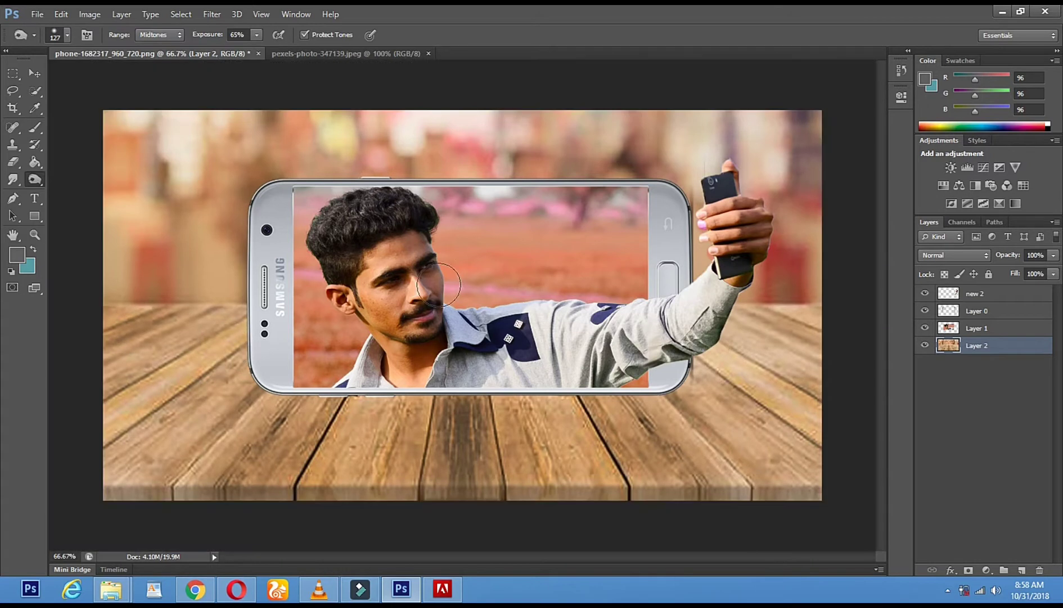
{"action": "left_click", "coordinate": [36, 75]}
{"action": "left_click", "coordinate": [279, 215]}
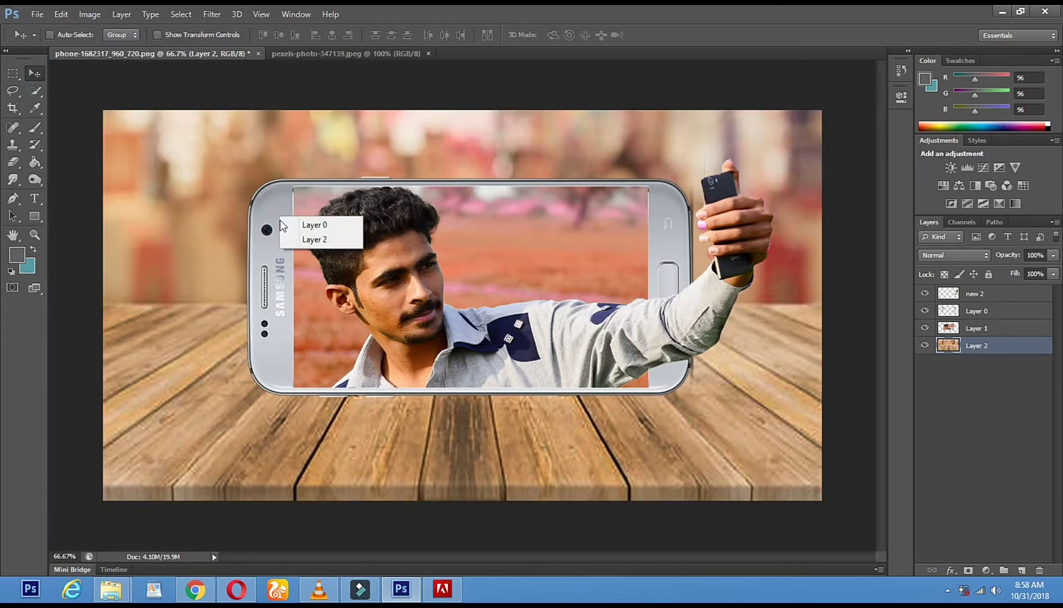
Duplicate the phone layer Layer 0 offset below the original and set the copy's fill to 0%
{"action": "left_click", "coordinate": [293, 222]}
{"action": "left_click_drag", "start_coordinate": [279, 230], "coordinate": [282, 303]}
{"action": "right_click", "coordinate": [279, 234]}
{"action": "left_click", "coordinate": [279, 234]}
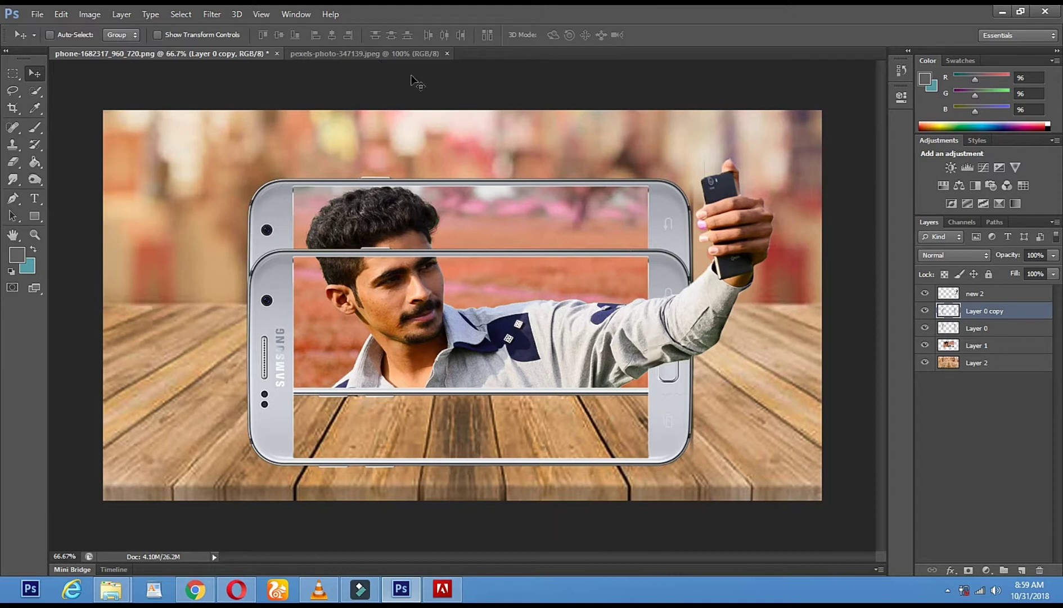
{"action": "left_click", "coordinate": [1053, 274]}
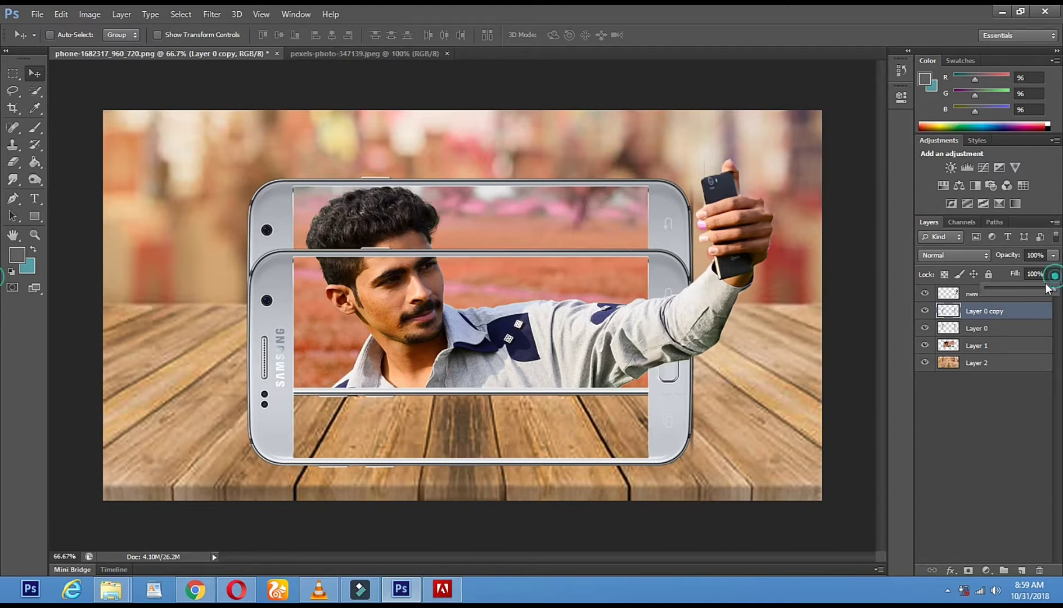
{"action": "left_click_drag", "start_coordinate": [1028, 296], "coordinate": [1061, 291]}
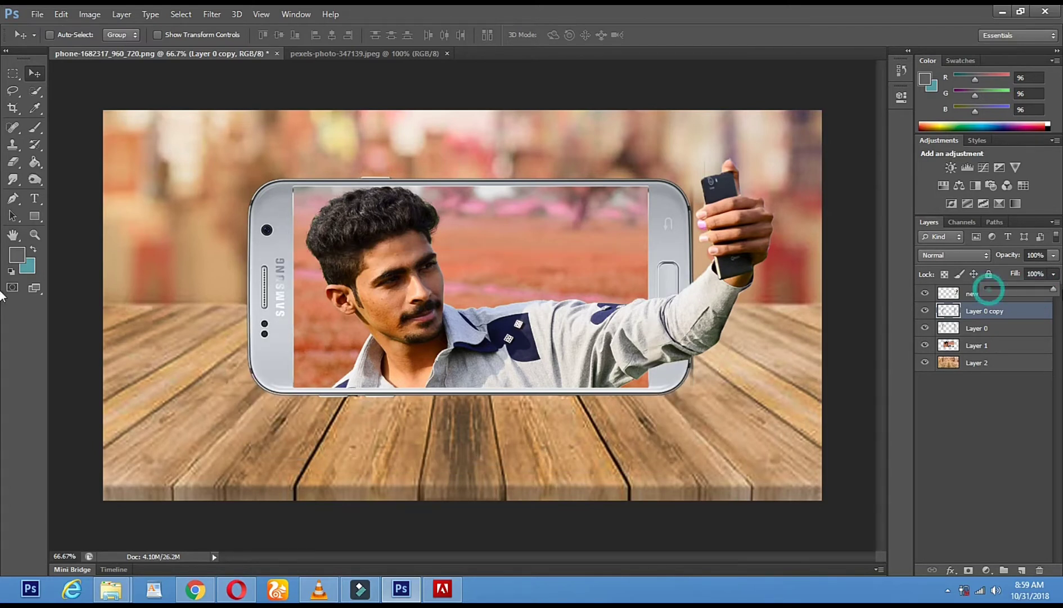
Turn the phone copy solid black with Hue/Saturation Lightness -100
{"action": "left_click", "coordinate": [88, 15]}
{"action": "mouse_move", "coordinate": [101, 48]}
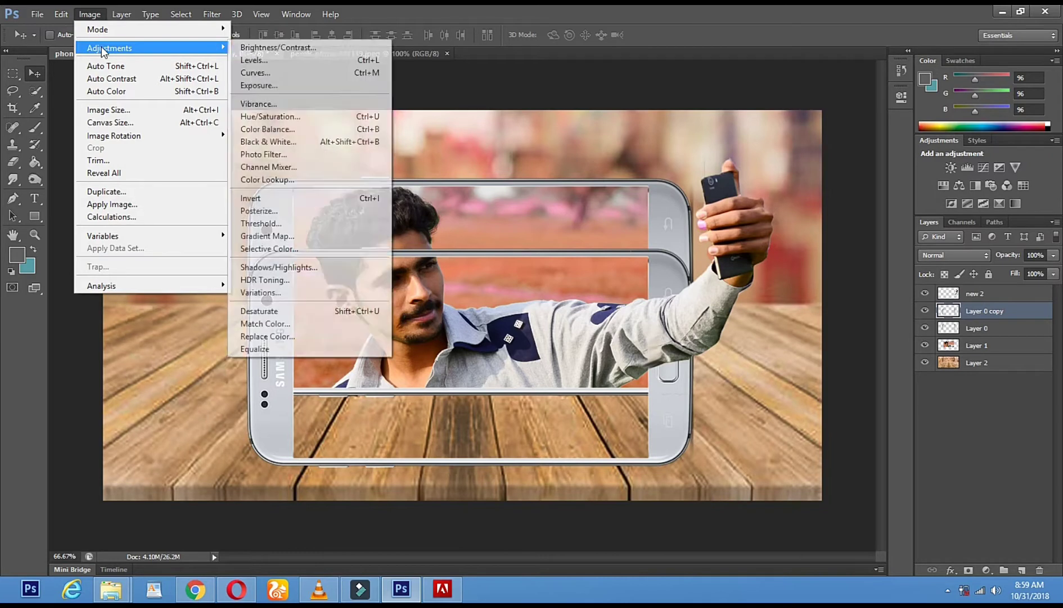
{"action": "left_click", "coordinate": [325, 116]}
{"action": "left_click_drag", "start_coordinate": [861, 166], "coordinate": [817, 169]}
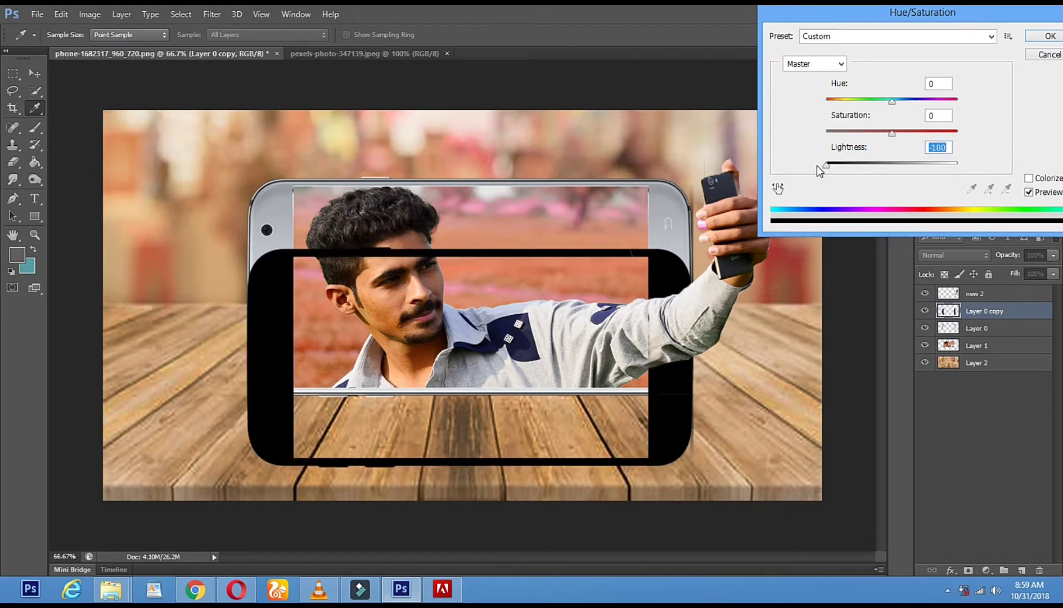
{"action": "left_click", "coordinate": [1049, 37]}
Set the black phone copy's Fill to 33% and move it up about 68 px
{"action": "left_click", "coordinate": [1052, 274]}
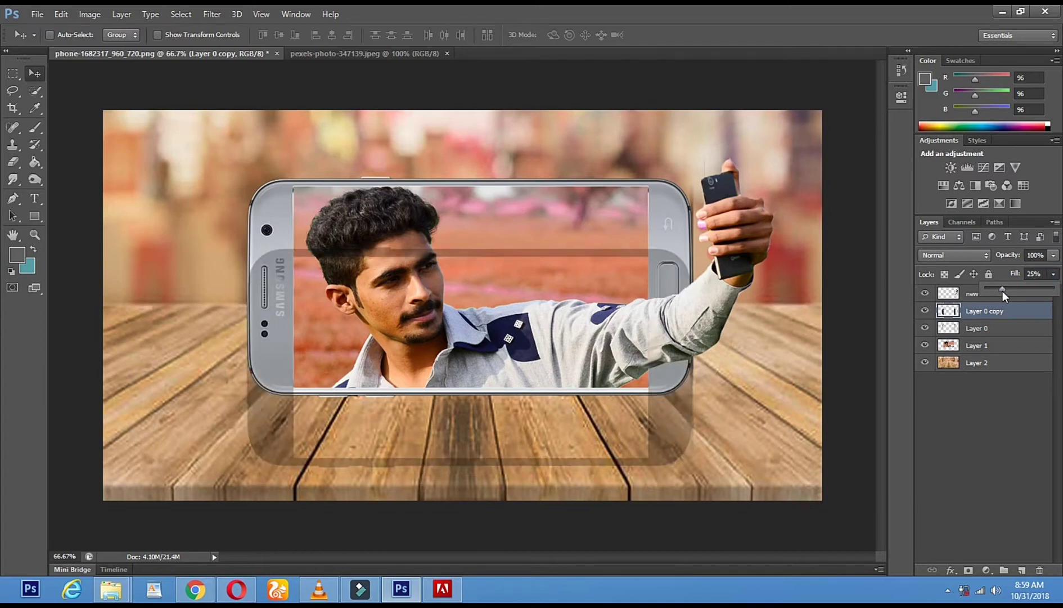
{"action": "left_click_drag", "start_coordinate": [1007, 290], "coordinate": [1009, 291]}
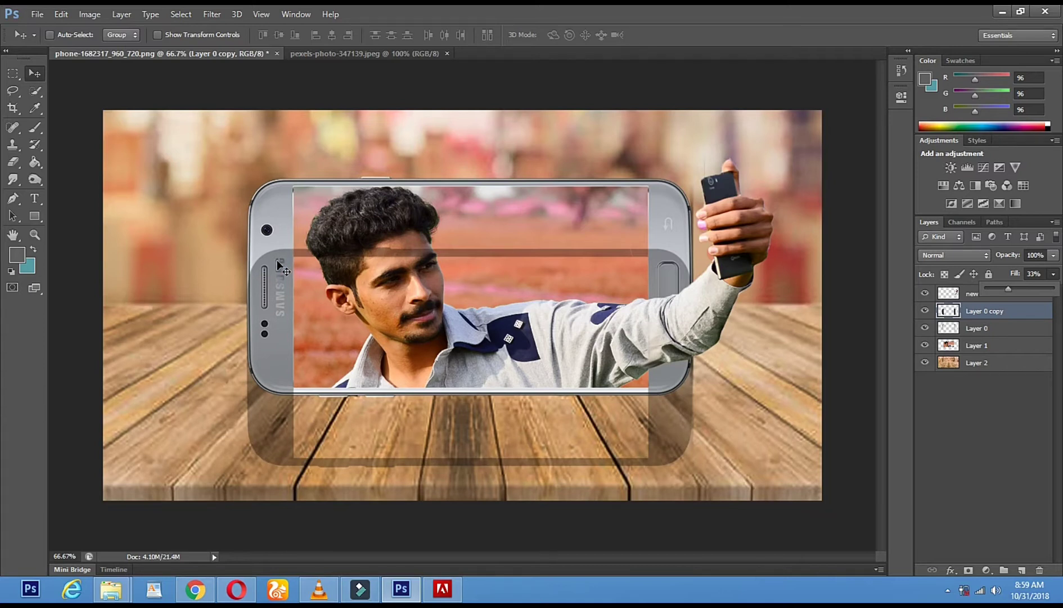
{"action": "left_click_drag", "start_coordinate": [279, 267], "coordinate": [281, 229]}
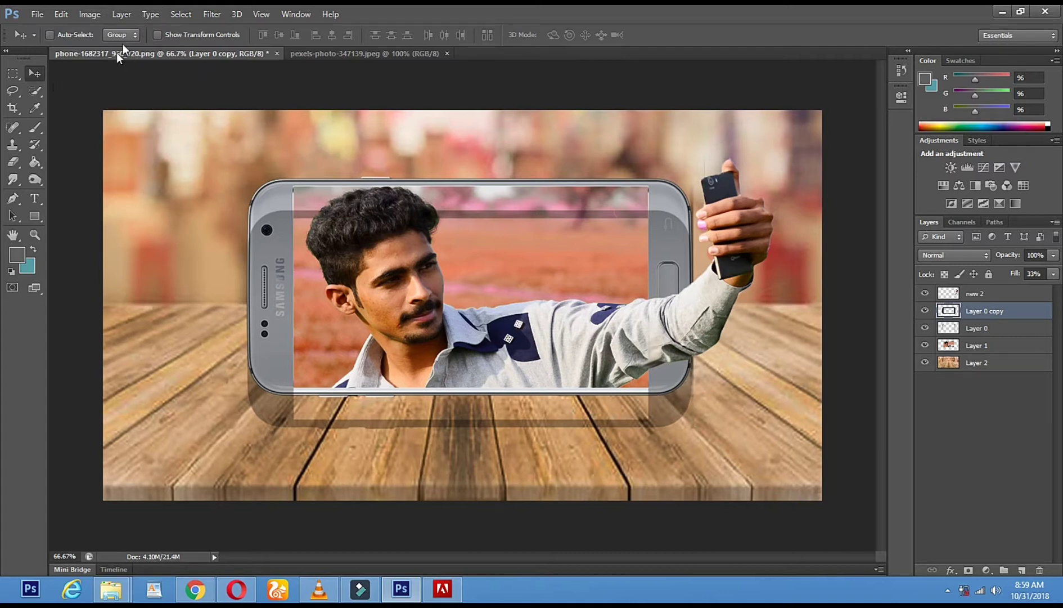
Free Transform the copy, flipping it vertically below the phone, and apply it
{"action": "left_click", "coordinate": [159, 35]}
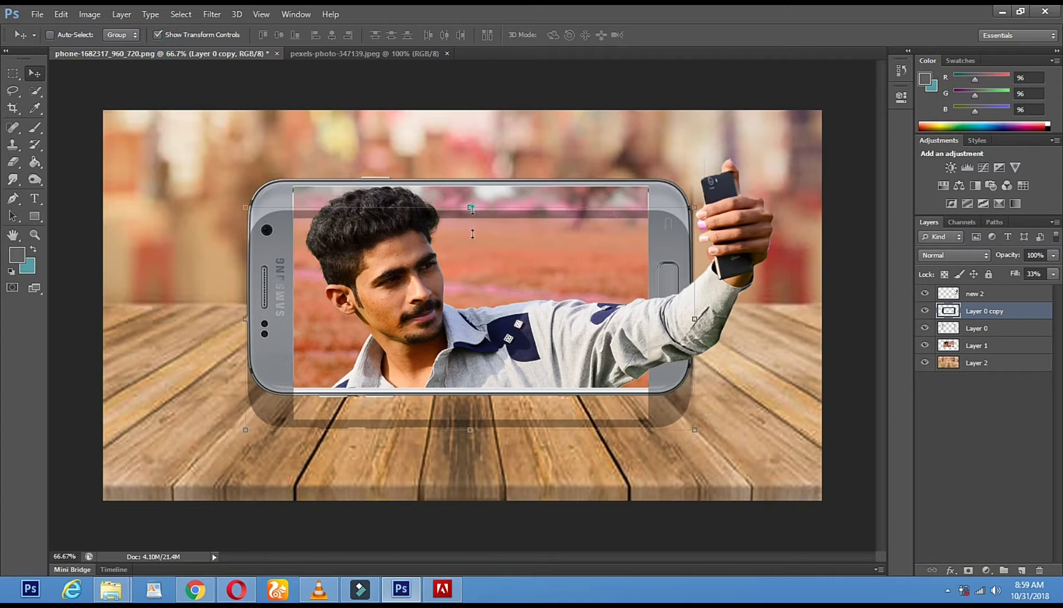
{"action": "left_click_drag", "start_coordinate": [481, 522], "coordinate": [486, 566]}
{"action": "left_click_drag", "start_coordinate": [455, 440], "coordinate": [451, 374]}
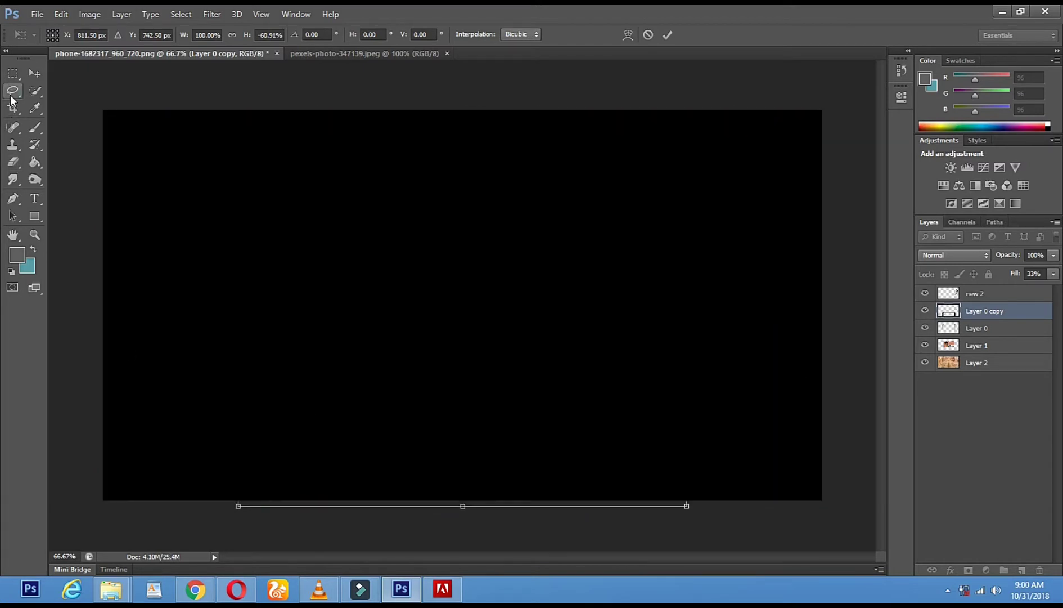
{"action": "left_click", "coordinate": [12, 90]}
{"action": "left_click", "coordinate": [476, 230]}
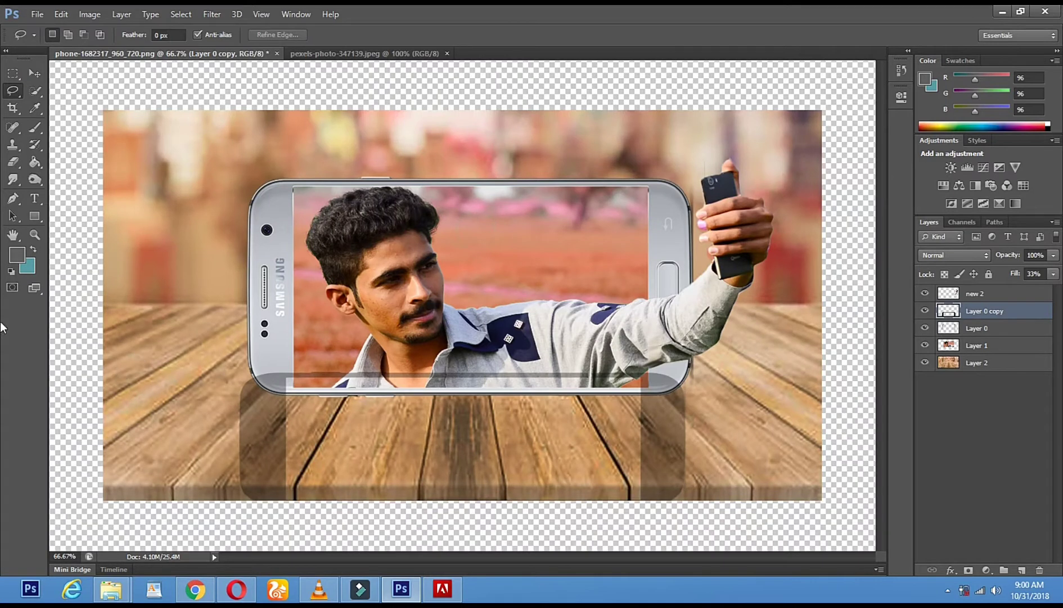
Erase the shadow overlapping the phone's bottom edge and corners with an 88 px Eraser
{"action": "left_click", "coordinate": [13, 162]}
{"action": "right_click", "coordinate": [304, 368]}
{"action": "left_click_drag", "start_coordinate": [330, 395], "coordinate": [377, 398]}
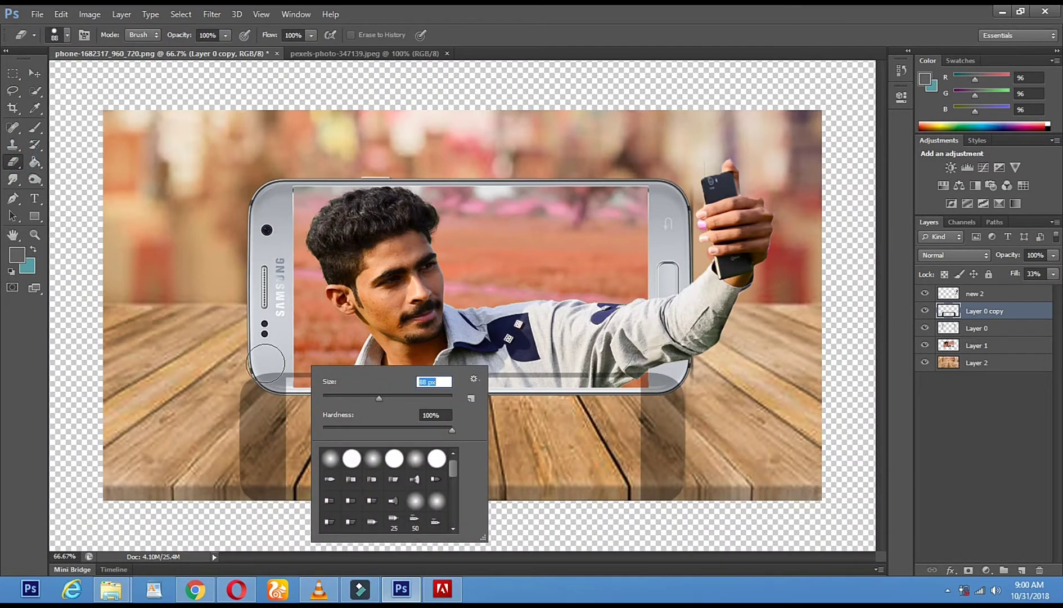
{"action": "left_click", "coordinate": [263, 363]}
{"action": "left_click", "coordinate": [276, 373]}
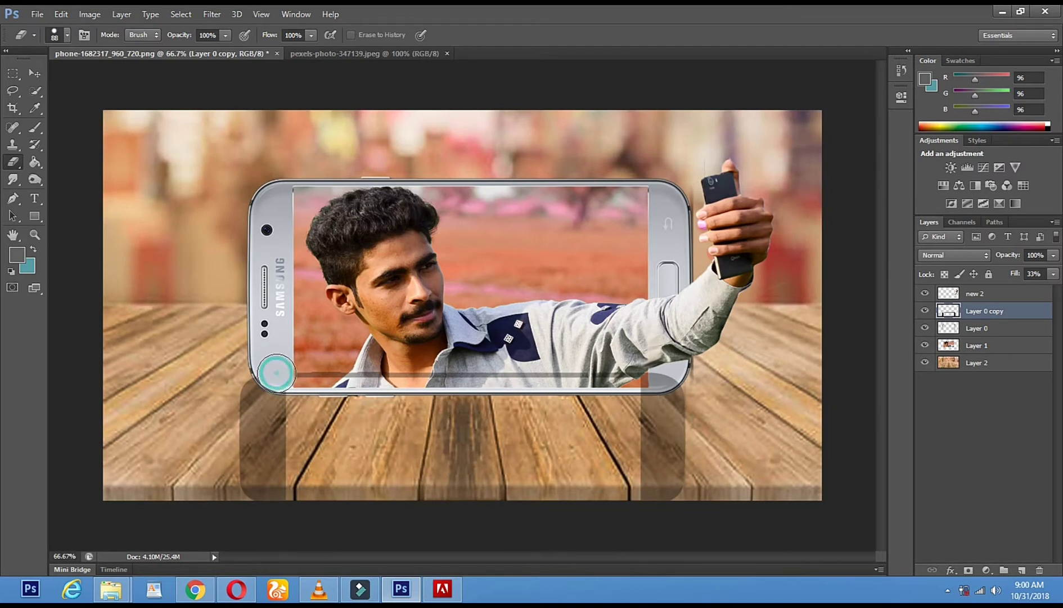
{"action": "left_click", "coordinate": [279, 367]}
{"action": "left_click", "coordinate": [272, 369]}
{"action": "left_click_drag", "start_coordinate": [282, 372], "coordinate": [293, 375]}
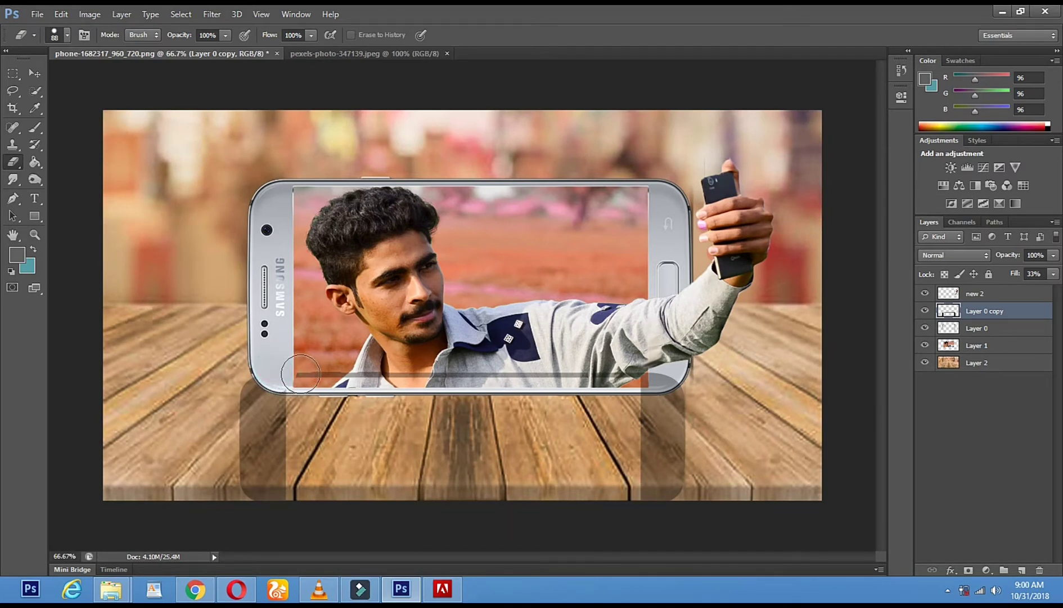
{"action": "left_click", "coordinate": [658, 370], "text": "shift"}
{"action": "left_click", "coordinate": [667, 370]}
{"action": "left_click", "coordinate": [669, 368]}
{"action": "left_click", "coordinate": [670, 368]}
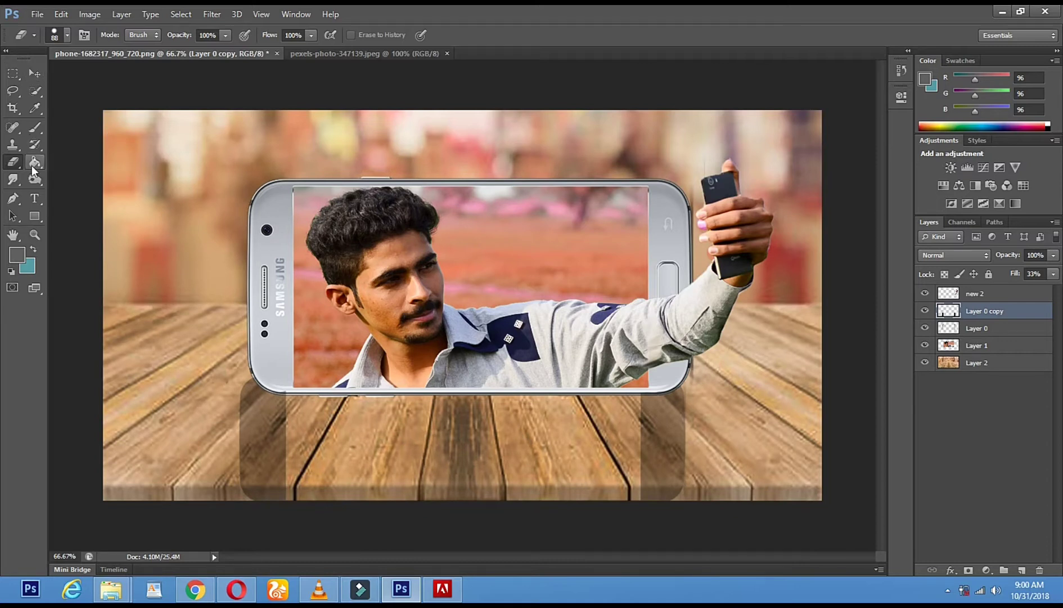
Try painting back with the History Brush, dismiss the canvas-size error, and make Layer 2 active
{"action": "left_click", "coordinate": [35, 91]}
{"action": "right_click", "coordinate": [361, 204]}
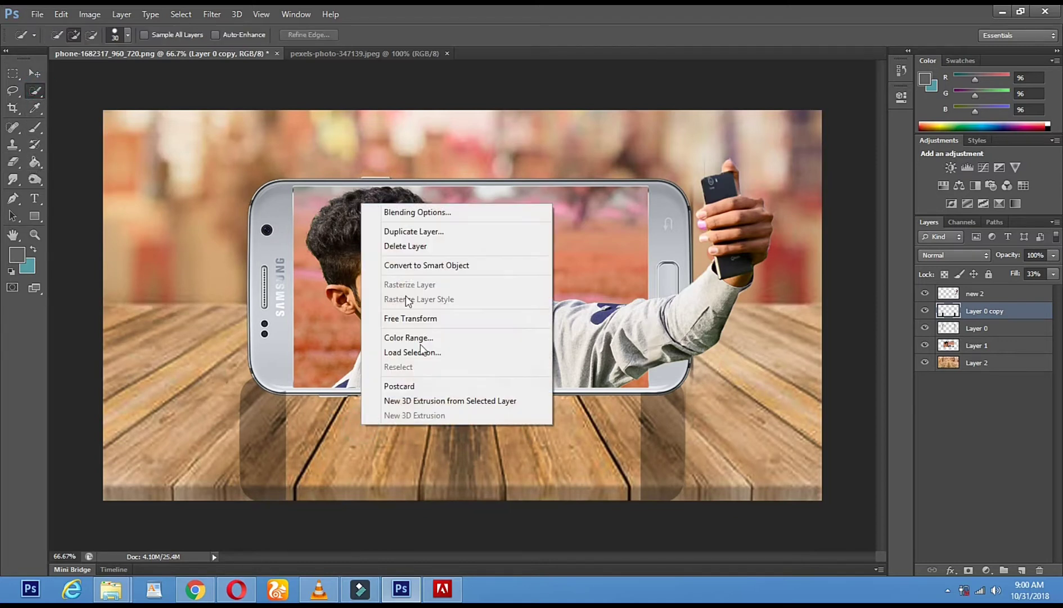
{"action": "left_click", "coordinate": [35, 146]}
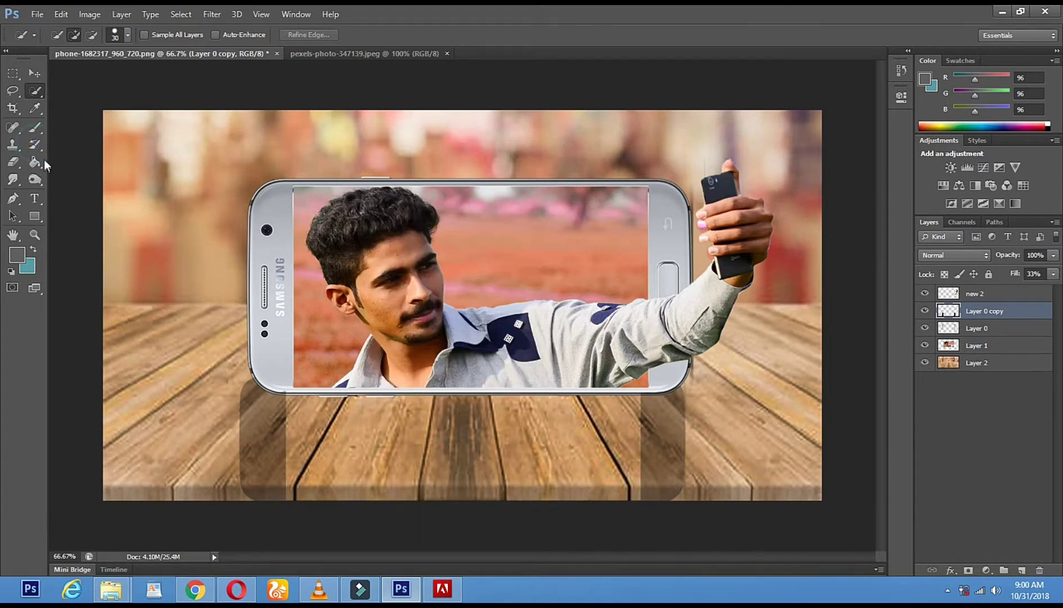
{"action": "left_click", "coordinate": [35, 145]}
{"action": "left_click", "coordinate": [466, 436]}
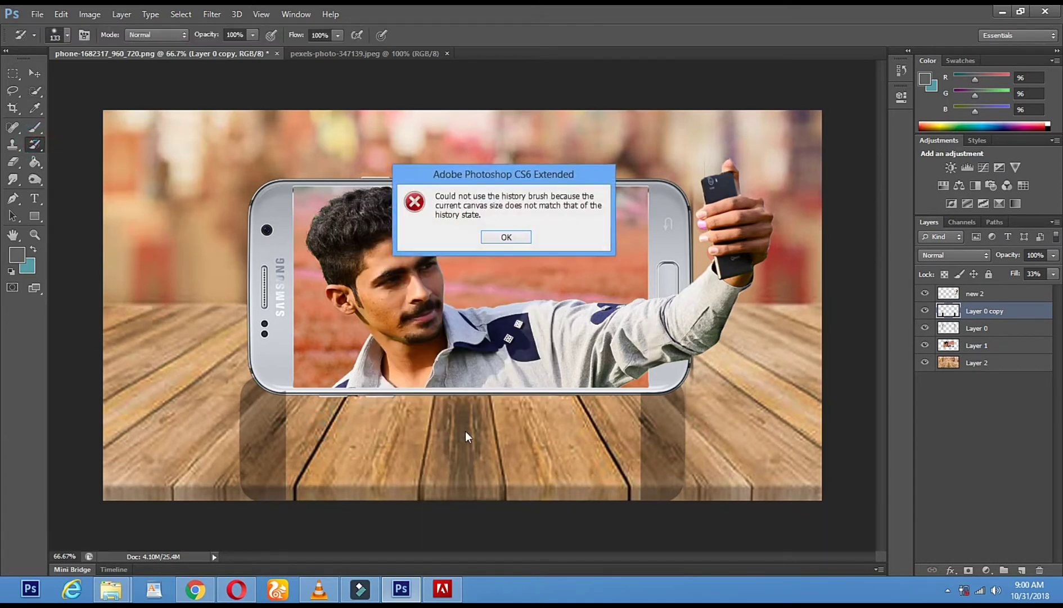
{"action": "left_click", "coordinate": [496, 236]}
{"action": "left_click", "coordinate": [959, 362]}
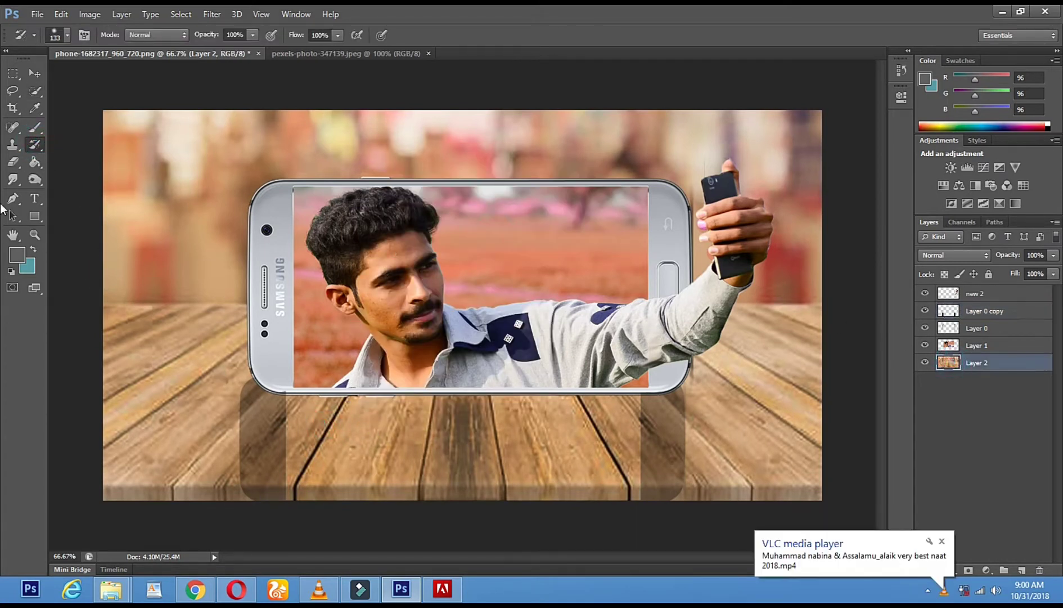
Darken the wood beneath the phone with the Burn tool
{"action": "left_click", "coordinate": [34, 178]}
{"action": "right_click", "coordinate": [391, 461]}
{"action": "mouse_move", "coordinate": [333, 424]}
{"action": "left_mouse_down"}
{"action": "mouse_move", "coordinate": [404, 409]}
{"action": "mouse_move", "coordinate": [210, 408]}
{"action": "mouse_move", "coordinate": [481, 404]}
{"action": "mouse_move", "coordinate": [249, 398]}
{"action": "mouse_move", "coordinate": [655, 405]}
{"action": "mouse_move", "coordinate": [227, 435]}
{"action": "mouse_move", "coordinate": [564, 436]}
{"action": "mouse_move", "coordinate": [229, 480]}
{"action": "mouse_move", "coordinate": [511, 491]}
{"action": "mouse_move", "coordinate": [254, 481]}
{"action": "mouse_move", "coordinate": [528, 440]}
{"action": "mouse_move", "coordinate": [429, 415]}
{"action": "mouse_move", "coordinate": [615, 409]}
{"action": "mouse_move", "coordinate": [205, 430]}
{"action": "mouse_move", "coordinate": [576, 457]}
{"action": "mouse_move", "coordinate": [361, 487]}
{"action": "mouse_move", "coordinate": [591, 489]}
{"action": "mouse_move", "coordinate": [642, 501]}
{"action": "mouse_move", "coordinate": [611, 459]}
{"action": "mouse_move", "coordinate": [661, 417]}
{"action": "mouse_move", "coordinate": [639, 432]}
{"action": "mouse_move", "coordinate": [638, 407]}
{"action": "mouse_move", "coordinate": [187, 401]}
{"action": "mouse_move", "coordinate": [463, 413]}
{"action": "mouse_move", "coordinate": [383, 446]}
{"action": "mouse_move", "coordinate": [473, 472]}
{"action": "mouse_move", "coordinate": [282, 474]}
{"action": "mouse_move", "coordinate": [660, 476]}
{"action": "mouse_move", "coordinate": [604, 480]}
{"action": "mouse_move", "coordinate": [683, 409]}
{"action": "mouse_move", "coordinate": [379, 338]}
{"action": "mouse_move", "coordinate": [234, 337]}
{"action": "mouse_move", "coordinate": [198, 366]}
{"action": "mouse_move", "coordinate": [241, 432]}
{"action": "mouse_move", "coordinate": [149, 431]}
{"action": "mouse_move", "coordinate": [101, 450]}
{"action": "mouse_move", "coordinate": [123, 410]}
{"action": "left_mouse_up"}
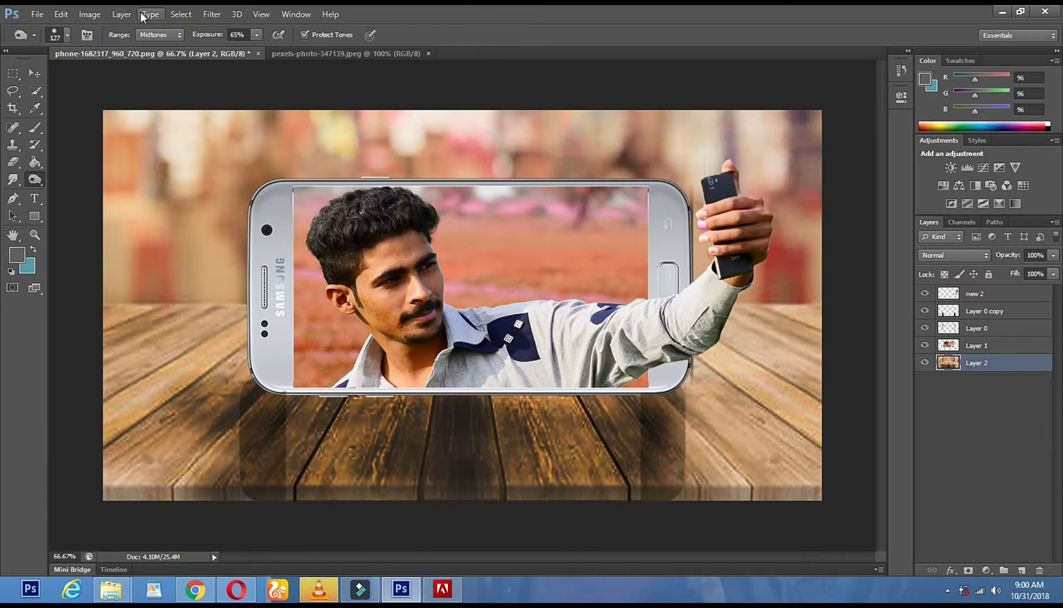
Look through the Blur filters, then choose Image > Adjustments > HDR Toning
{"action": "left_click", "coordinate": [206, 16]}
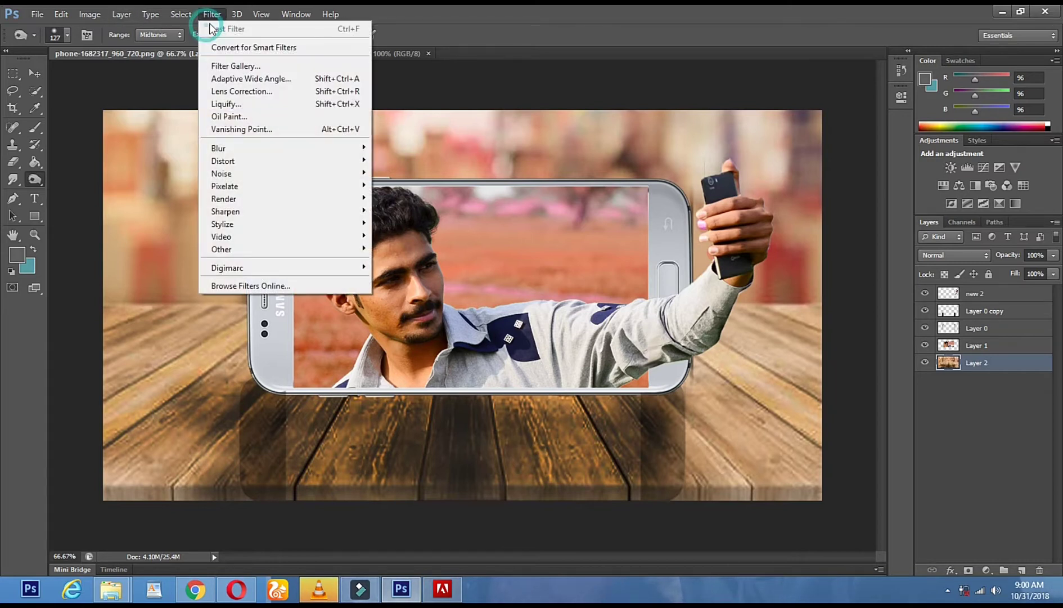
{"action": "left_click", "coordinate": [249, 149]}
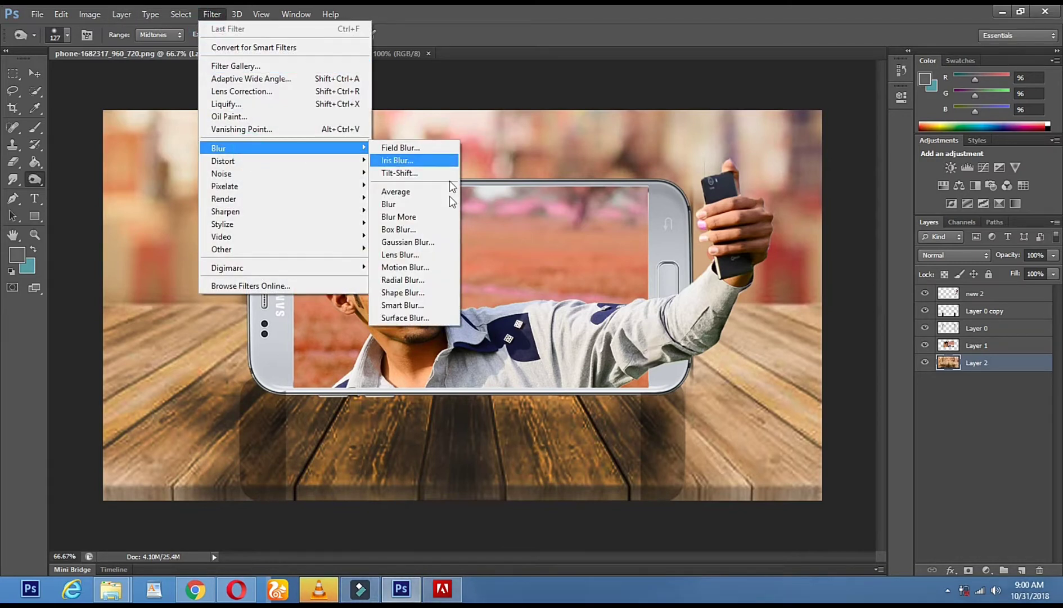
{"action": "left_click", "coordinate": [211, 13]}
{"action": "left_click", "coordinate": [89, 13]}
{"action": "mouse_move", "coordinate": [143, 50]}
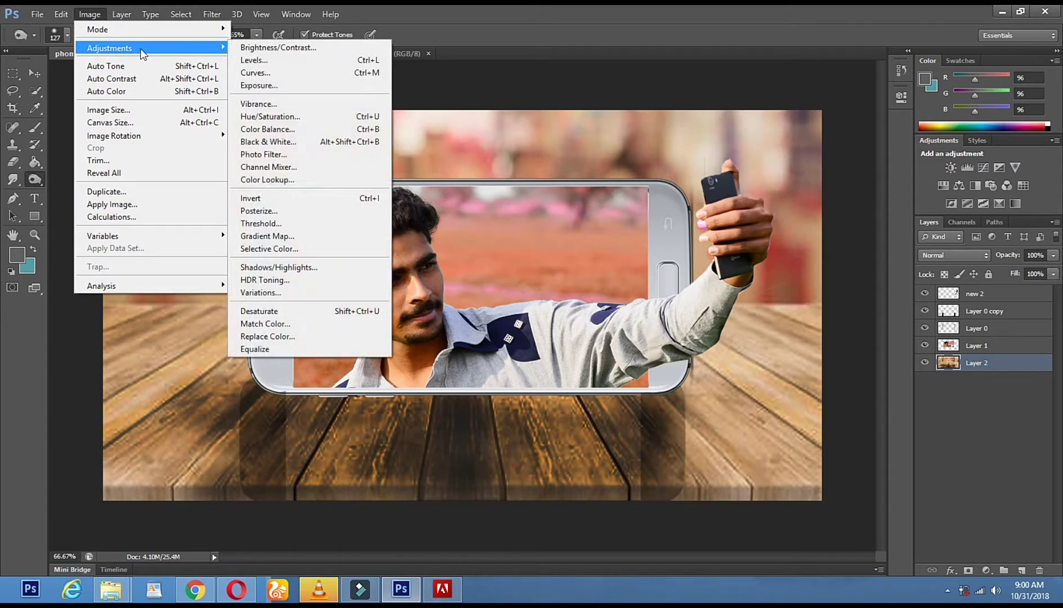
{"action": "left_click", "coordinate": [274, 281]}
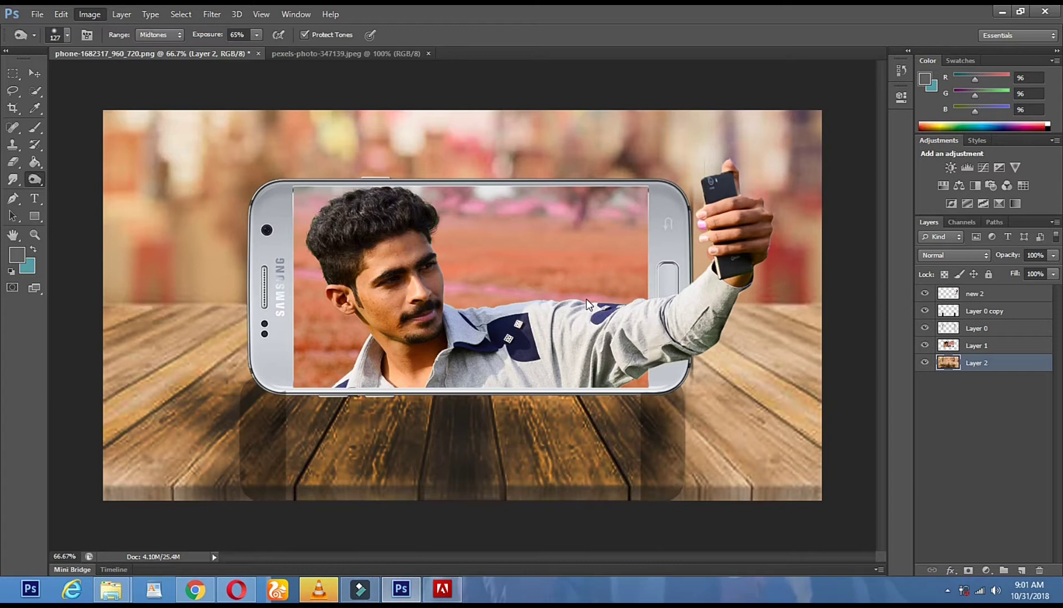
Agree to flatten the image for HDR Toning and move the media player out of the way
{"action": "left_click", "coordinate": [583, 342]}
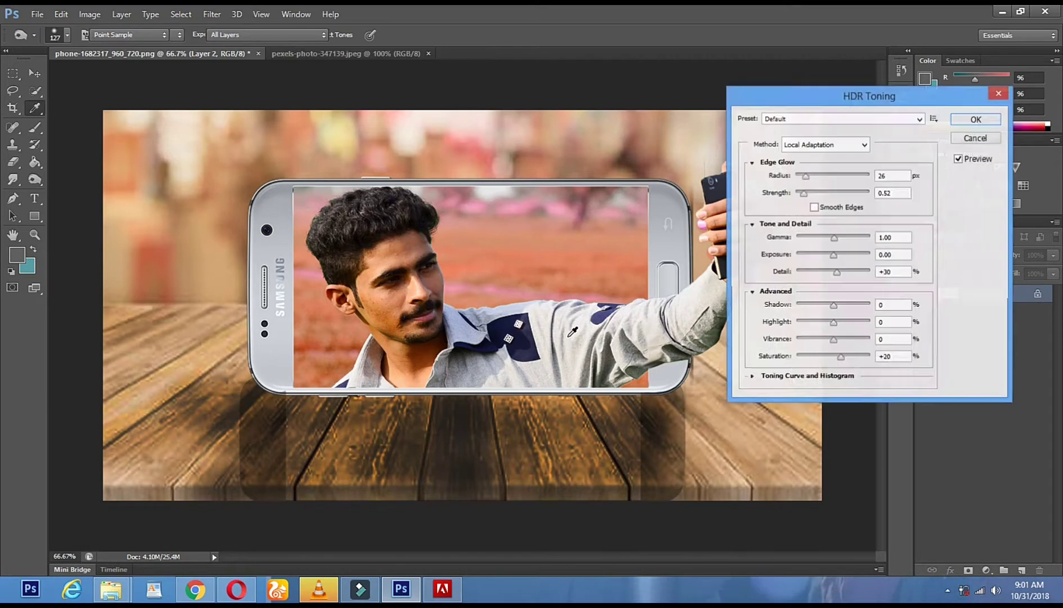
{"action": "left_click", "coordinate": [329, 590]}
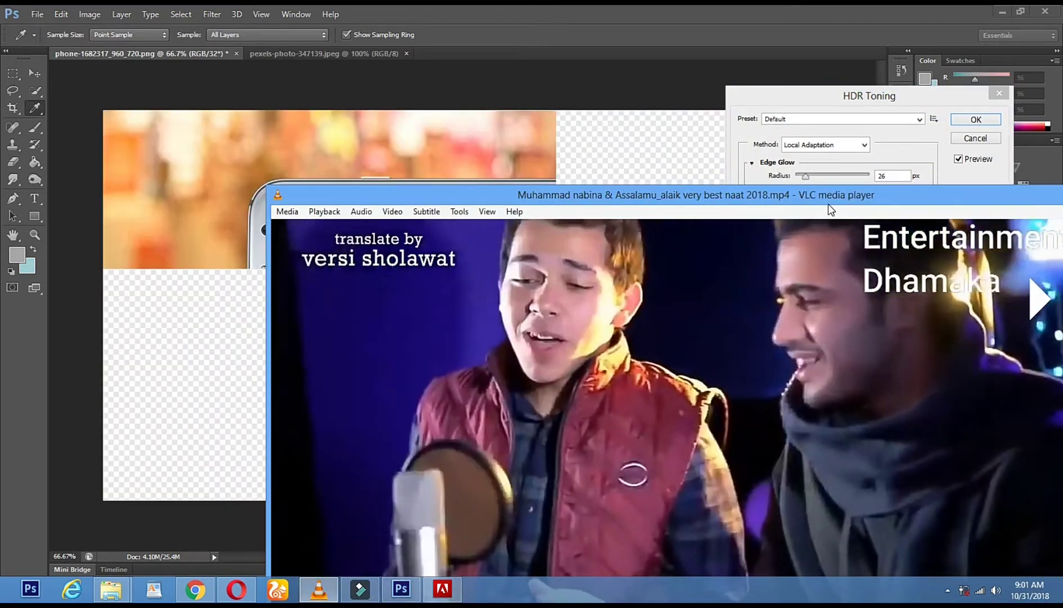
{"action": "left_click_drag", "start_coordinate": [828, 209], "coordinate": [826, 163]}
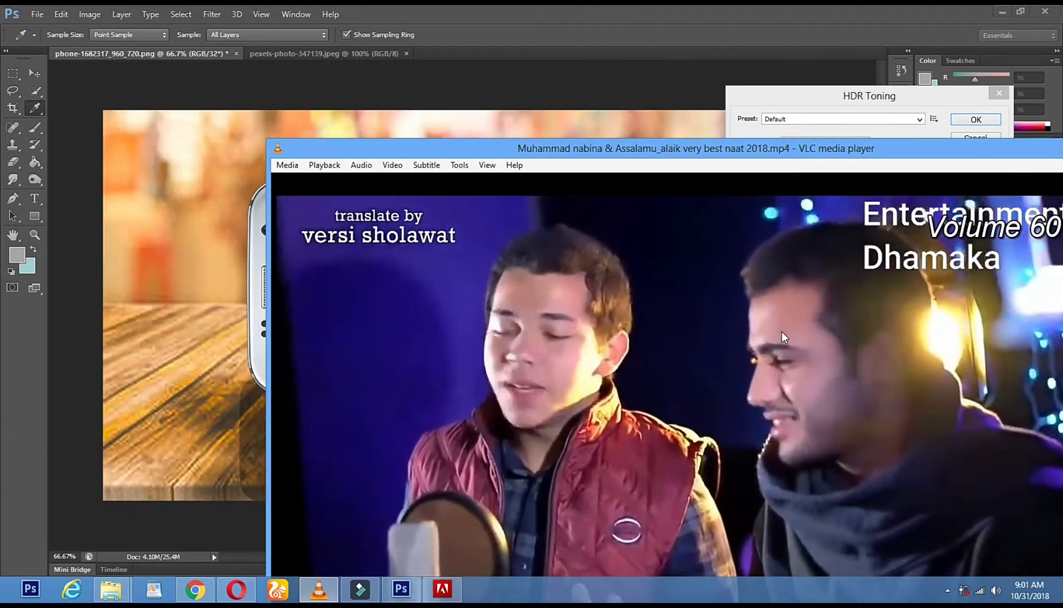
{"action": "left_click_drag", "start_coordinate": [893, 151], "coordinate": [650, 150]}
{"action": "left_click", "coordinate": [820, 146]}
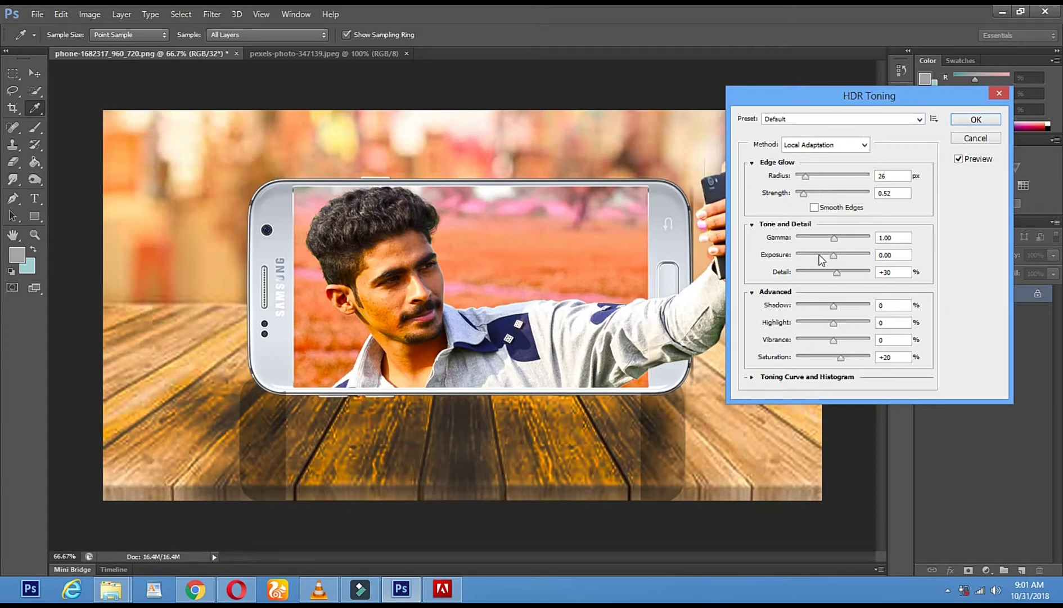
Reposition the HDR Toning dialog, try an edge glow radius of 223 px, then cancel
{"action": "left_click", "coordinate": [319, 597]}
{"action": "scroll", "coordinate": [509, 373], "scroll_direction": "up", "scroll_amount": 5}
{"action": "left_click_drag", "start_coordinate": [802, 98], "coordinate": [805, 89]}
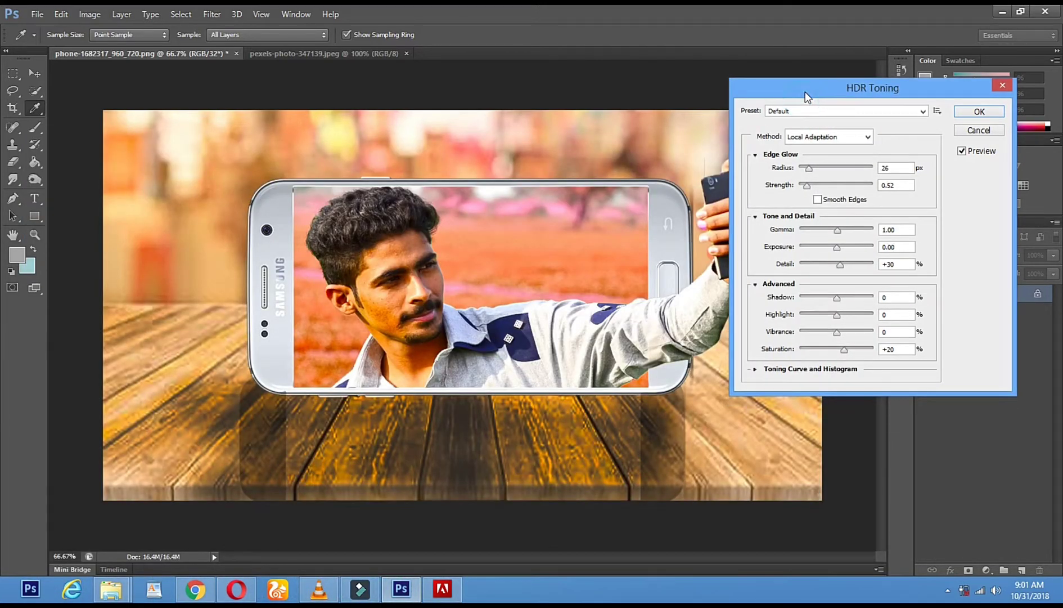
{"action": "left_click_drag", "start_coordinate": [800, 92], "coordinate": [849, 75]}
{"action": "left_click_drag", "start_coordinate": [858, 151], "coordinate": [902, 152]}
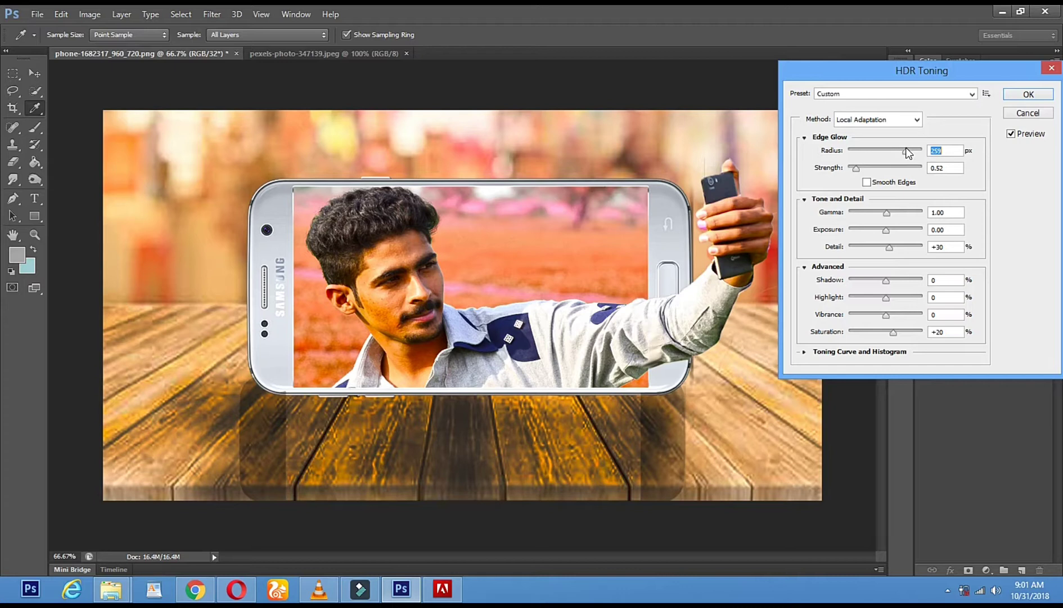
{"action": "left_click", "coordinate": [1027, 112]}
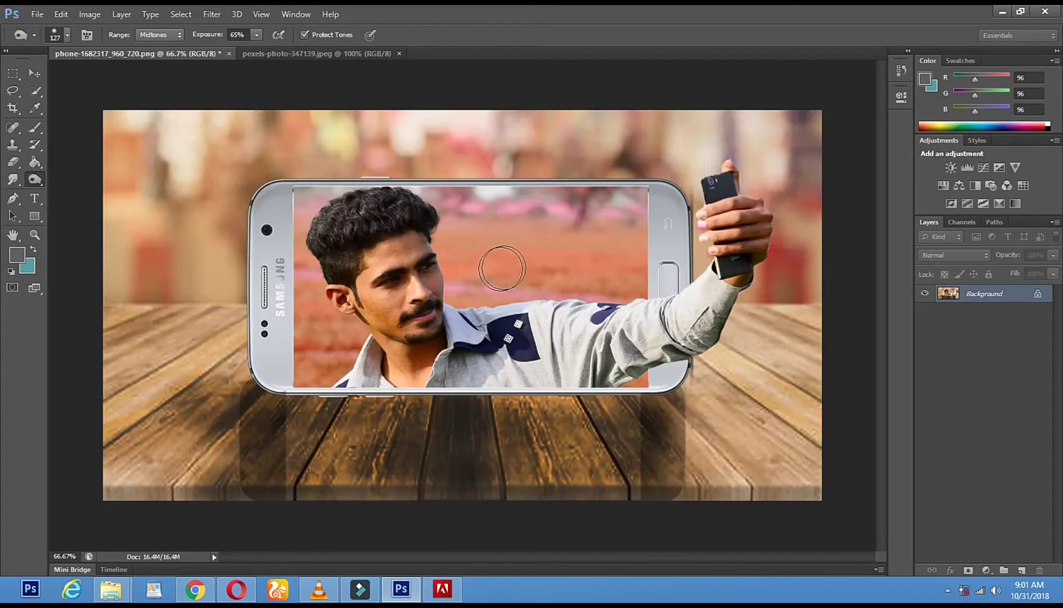
Reopen HDR Toning from Image > Adjustments
{"action": "left_click", "coordinate": [90, 14]}
{"action": "mouse_move", "coordinate": [119, 46]}
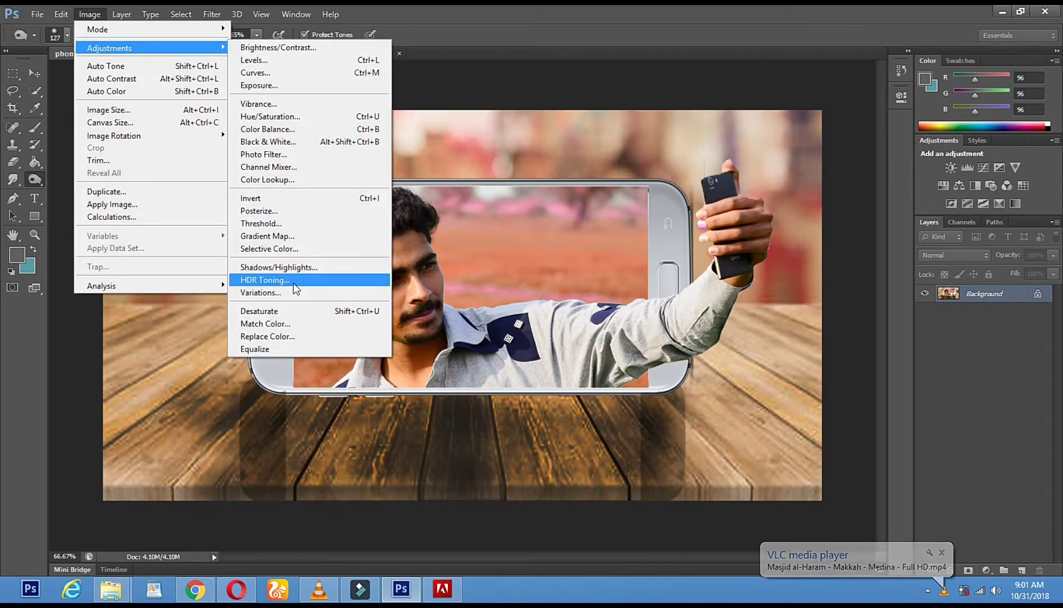
{"action": "left_click", "coordinate": [284, 282]}
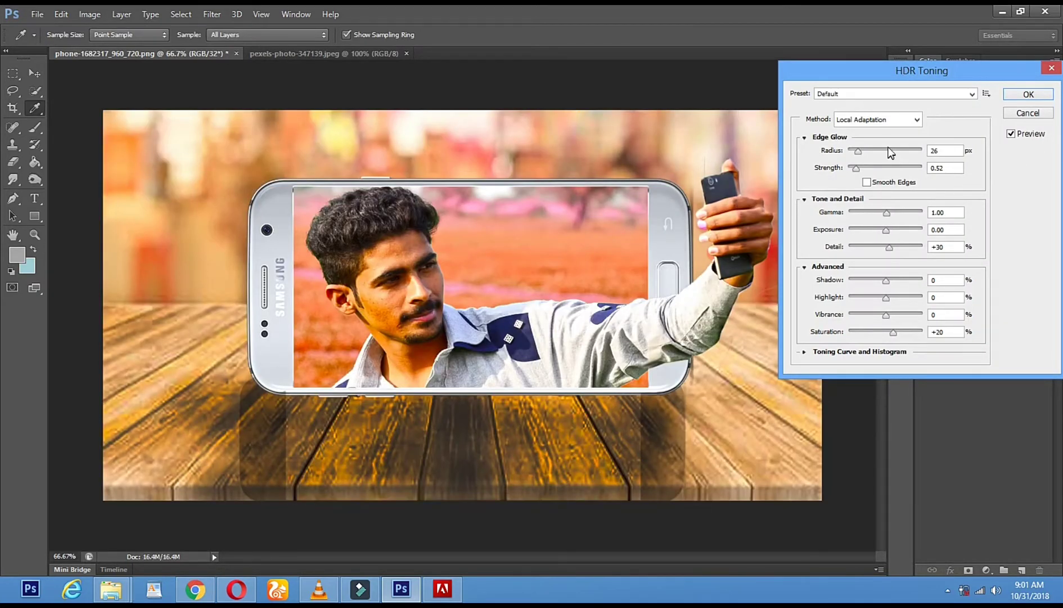
Set edge glow radius 179 px and strength 0.35, with exposure -0.23 and detail -100%
{"action": "left_click_drag", "start_coordinate": [863, 151], "coordinate": [905, 152]}
{"action": "left_click", "coordinate": [856, 151]}
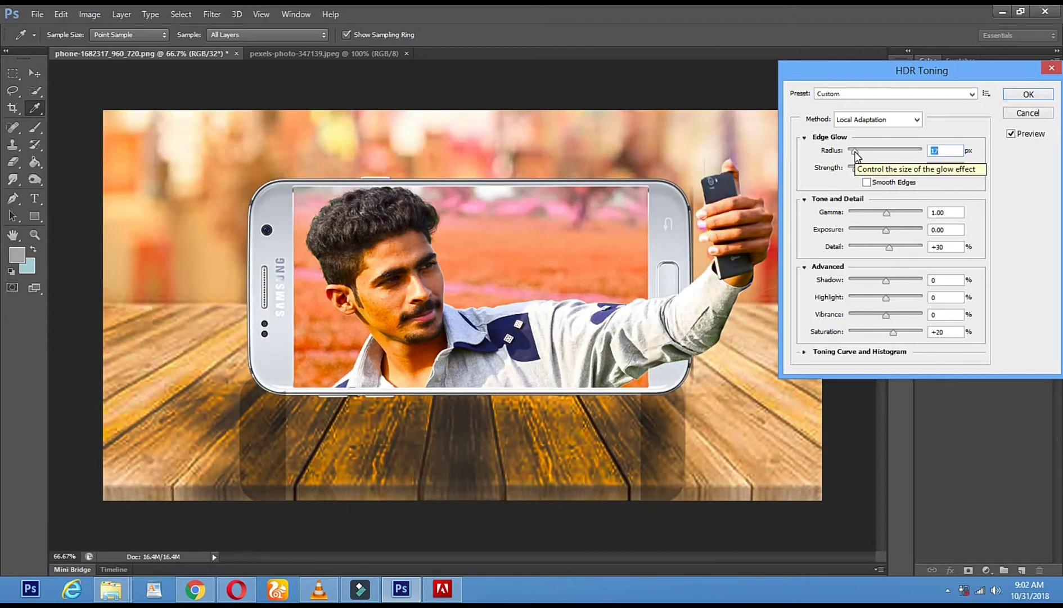
{"action": "left_click_drag", "start_coordinate": [856, 152], "coordinate": [897, 158]}
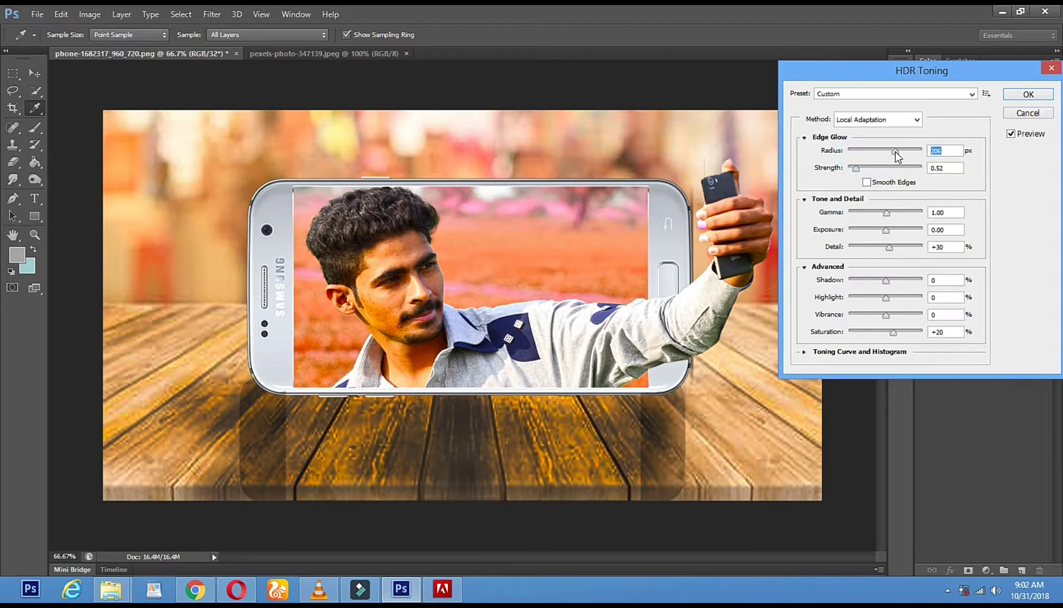
{"action": "mouse_move", "coordinate": [896, 152]}
{"action": "left_mouse_down"}
{"action": "mouse_move", "coordinate": [883, 171]}
{"action": "mouse_move", "coordinate": [897, 172]}
{"action": "left_mouse_up"}
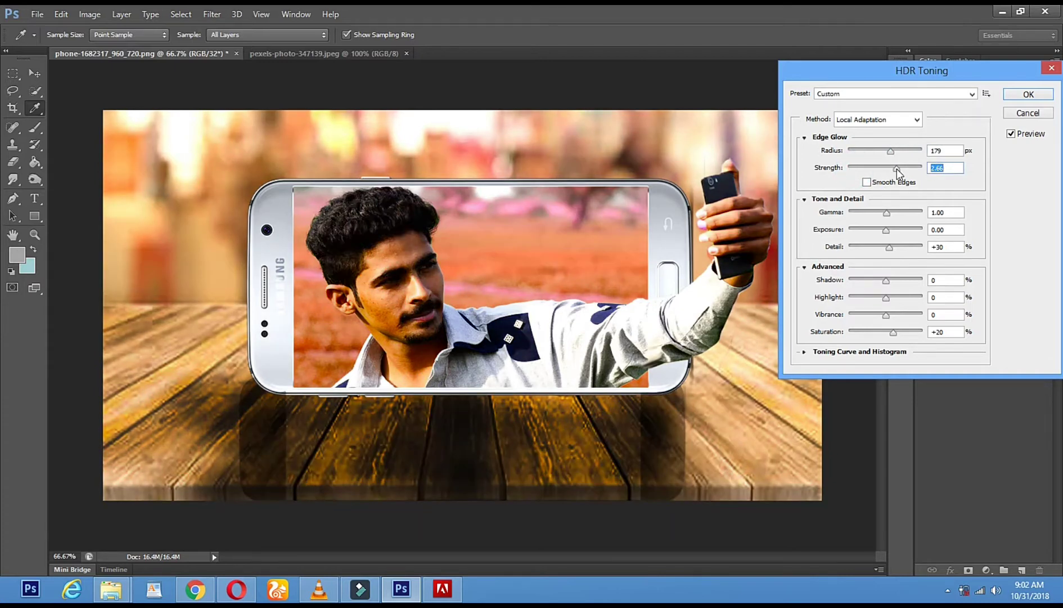
{"action": "left_click", "coordinate": [896, 169]}
{"action": "left_click_drag", "start_coordinate": [896, 171], "coordinate": [871, 173]}
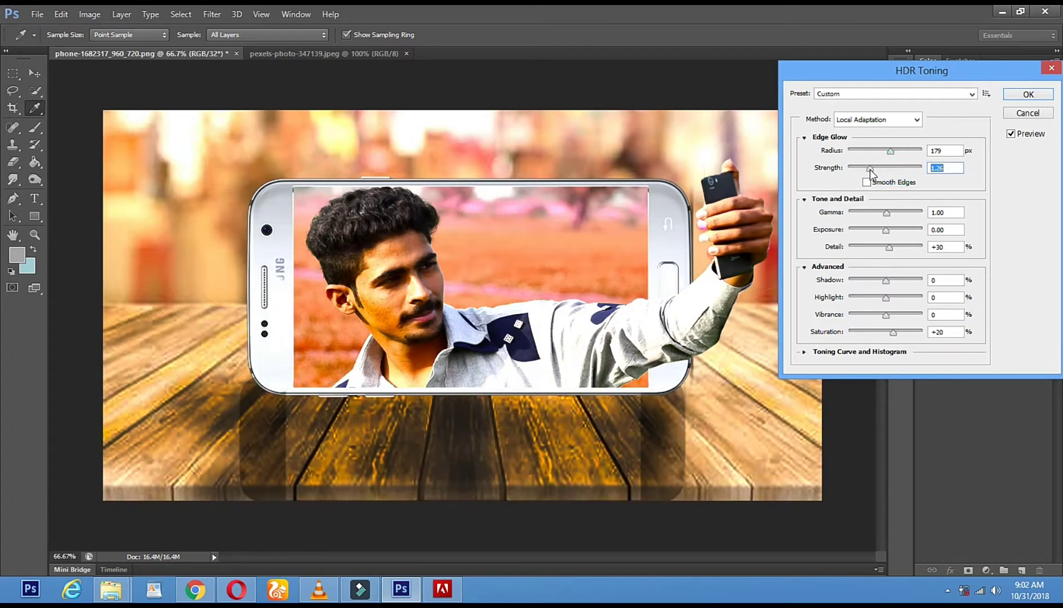
{"action": "left_click_drag", "start_coordinate": [870, 170], "coordinate": [861, 174]}
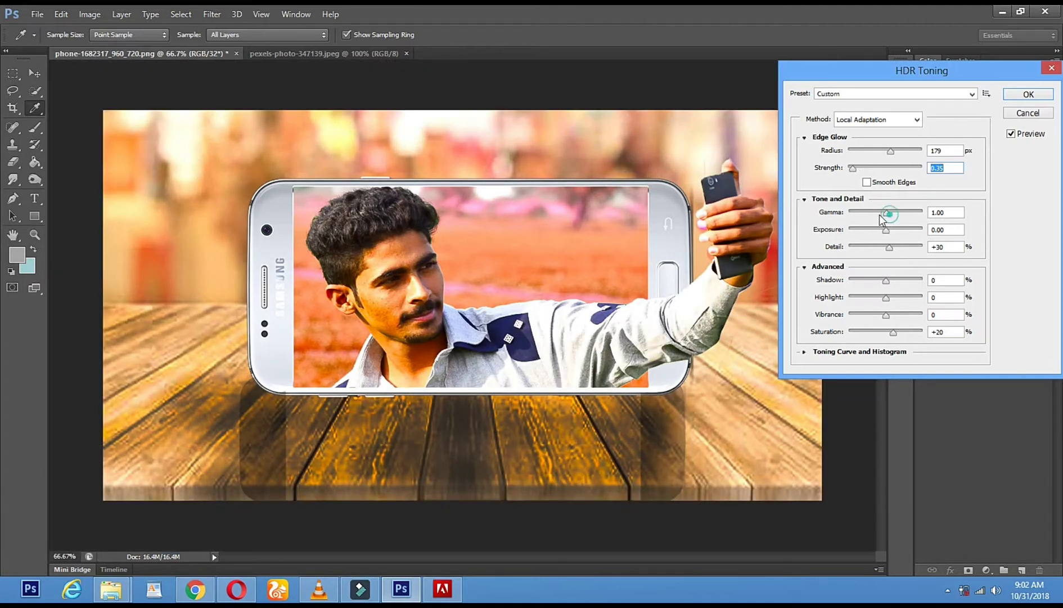
{"action": "left_click_drag", "start_coordinate": [880, 214], "coordinate": [850, 248]}
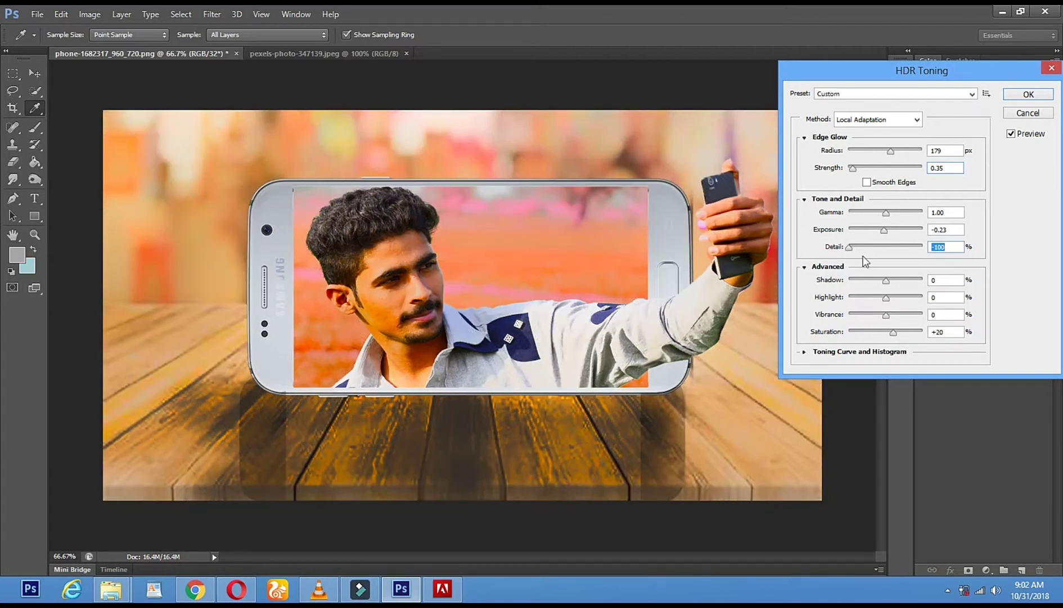
Apply HDR toning with Detail -32%, Shadow -60, Highlight -24, Vibrance +5 and lowered Saturation
{"action": "left_click_drag", "start_coordinate": [850, 249], "coordinate": [876, 252]}
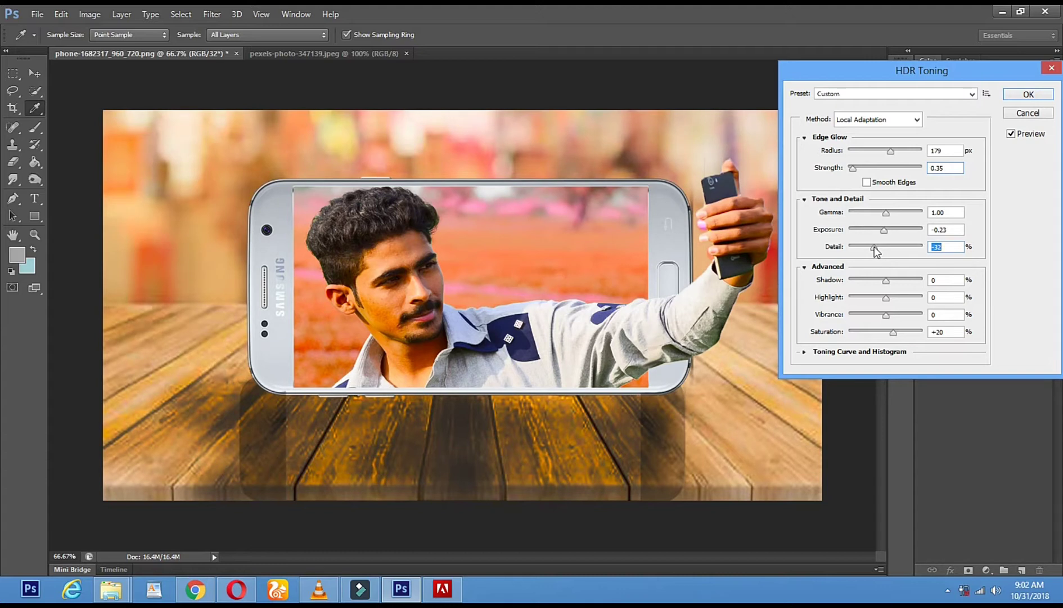
{"action": "left_click_drag", "start_coordinate": [885, 279], "coordinate": [862, 285]}
{"action": "left_click", "coordinate": [862, 281]}
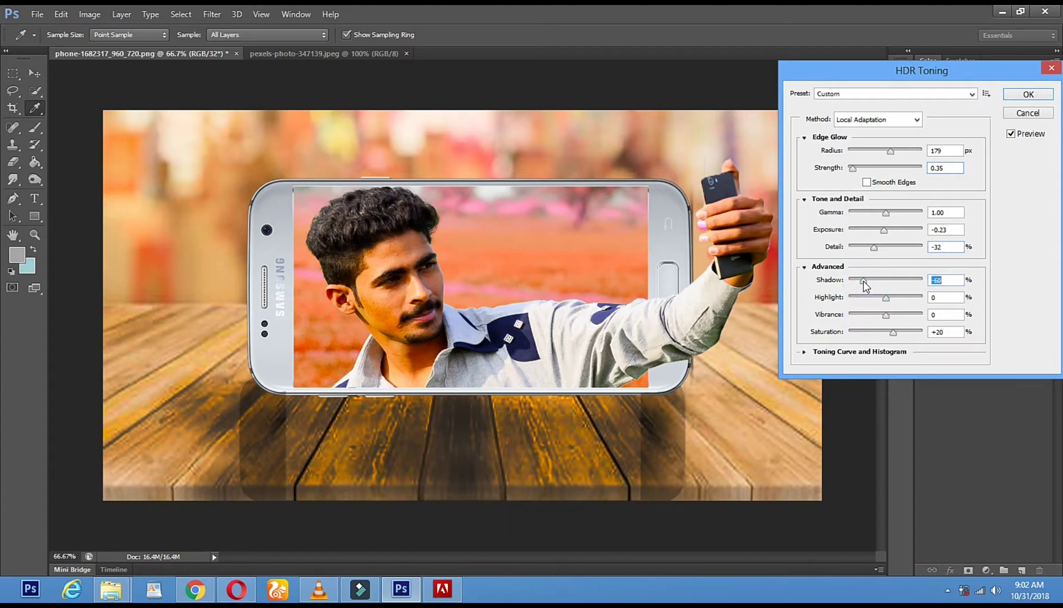
{"action": "left_click_drag", "start_coordinate": [886, 296], "coordinate": [864, 303]}
{"action": "left_click", "coordinate": [865, 302]}
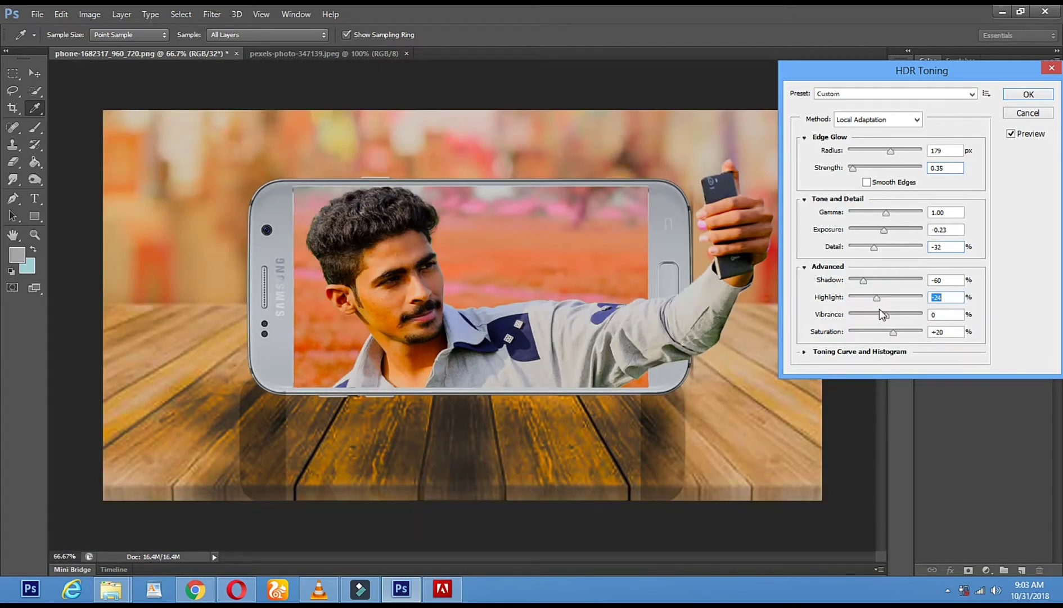
{"action": "mouse_move", "coordinate": [886, 315]}
{"action": "left_mouse_down"}
{"action": "mouse_move", "coordinate": [854, 317]}
{"action": "mouse_move", "coordinate": [910, 322]}
{"action": "mouse_move", "coordinate": [887, 318]}
{"action": "left_mouse_up"}
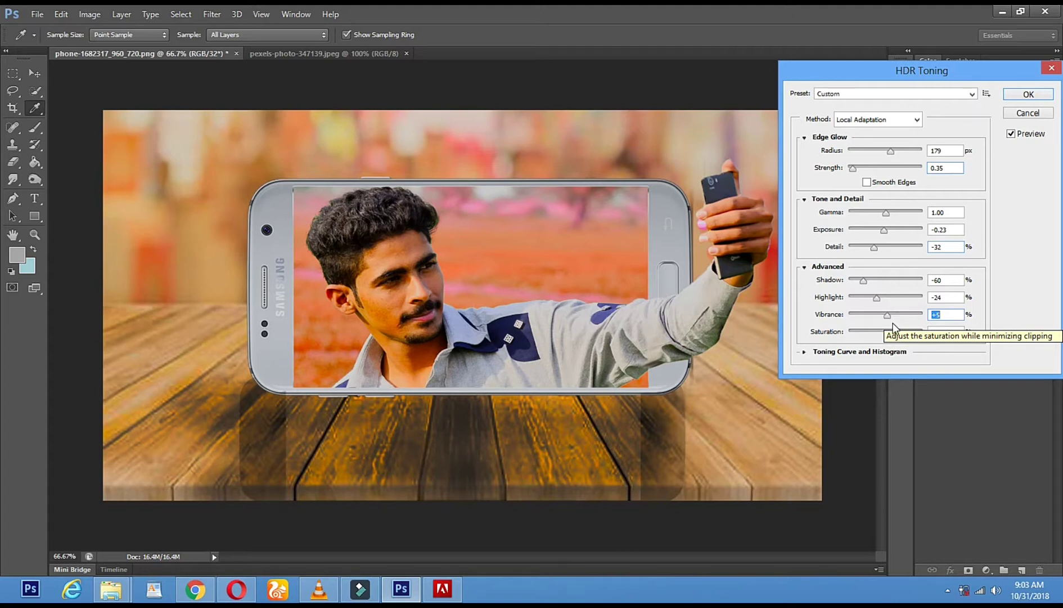
{"action": "mouse_move", "coordinate": [891, 331]}
{"action": "left_mouse_down"}
{"action": "mouse_move", "coordinate": [859, 336]}
{"action": "mouse_move", "coordinate": [890, 336]}
{"action": "left_mouse_up"}
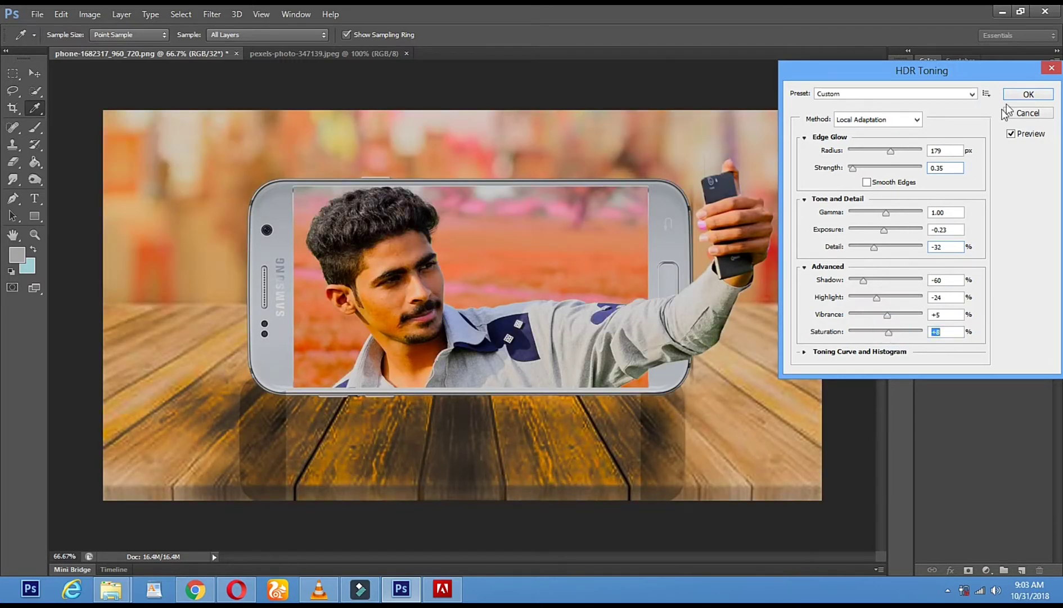
{"action": "left_click", "coordinate": [1028, 94]}
{"action": "key", "text": "o"}
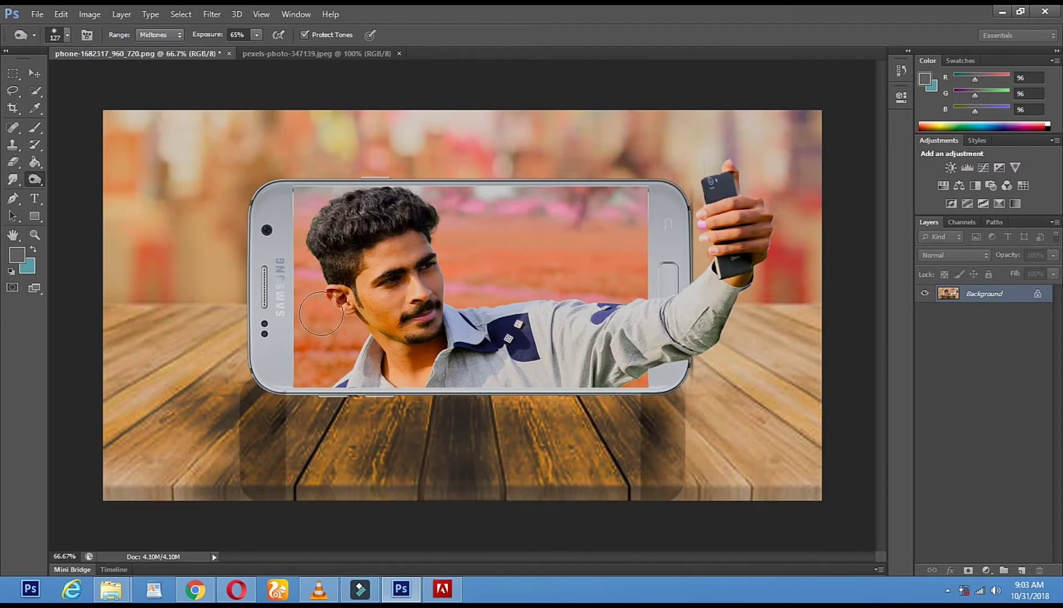
Save the composite to the Desktop as a JPEG named after the author, then open the recorder controls
{"action": "left_click", "coordinate": [37, 14]}
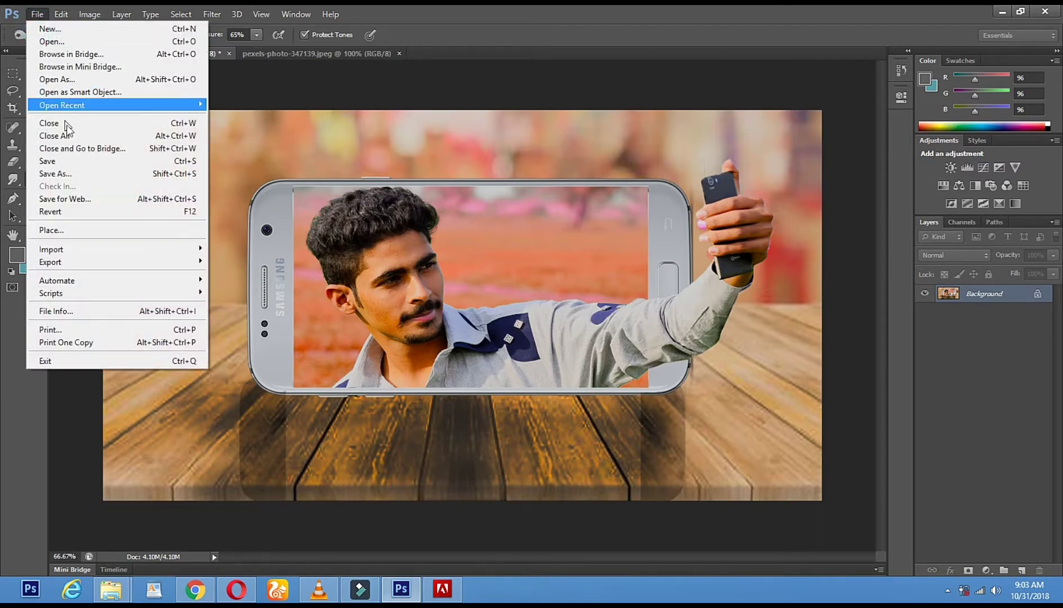
{"action": "left_click", "coordinate": [88, 175]}
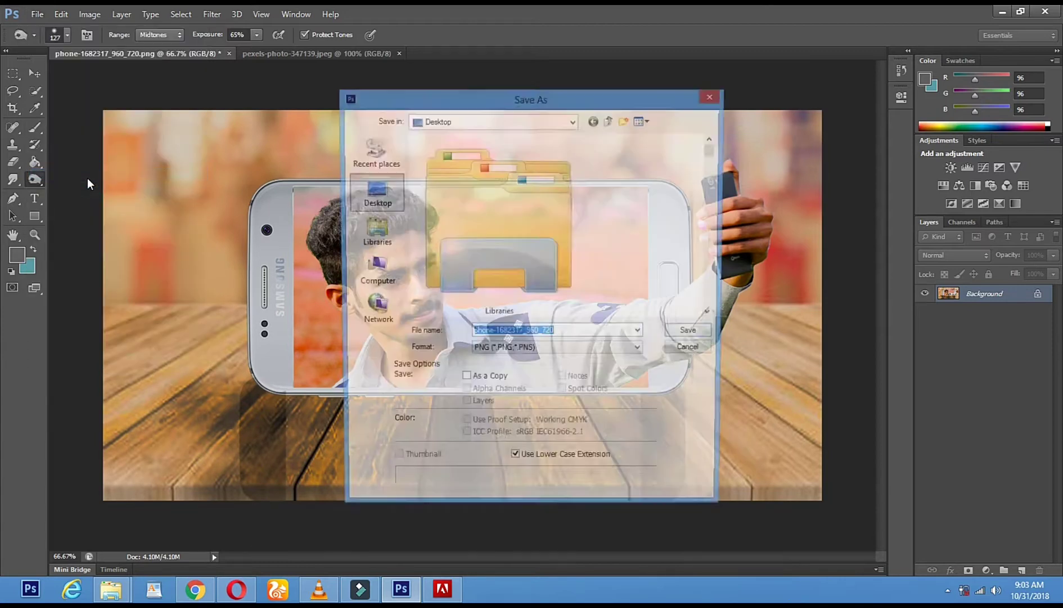
{"action": "left_click", "coordinate": [380, 201]}
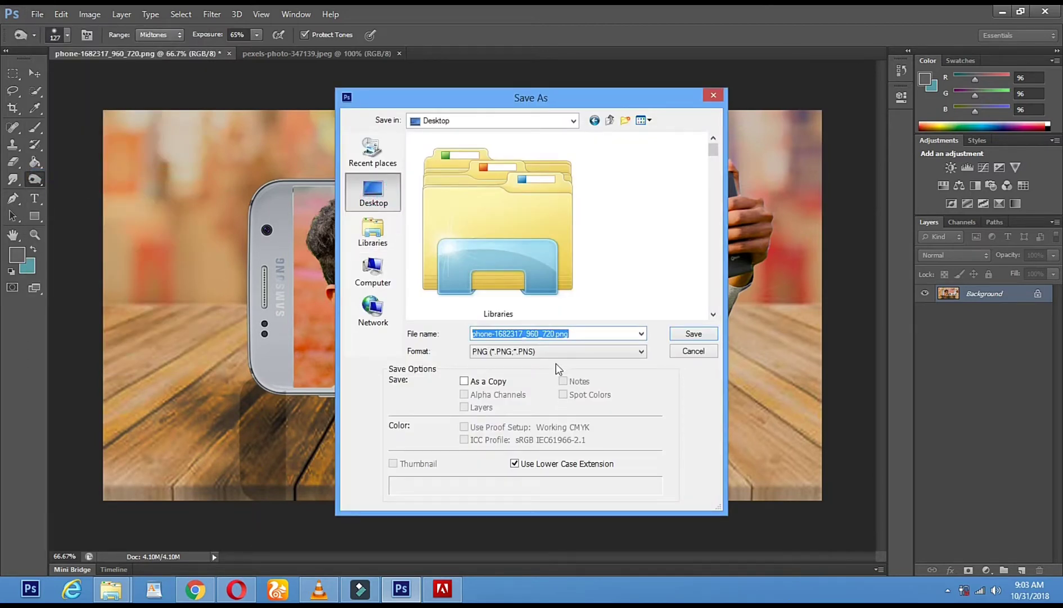
{"action": "left_click", "coordinate": [541, 351]}
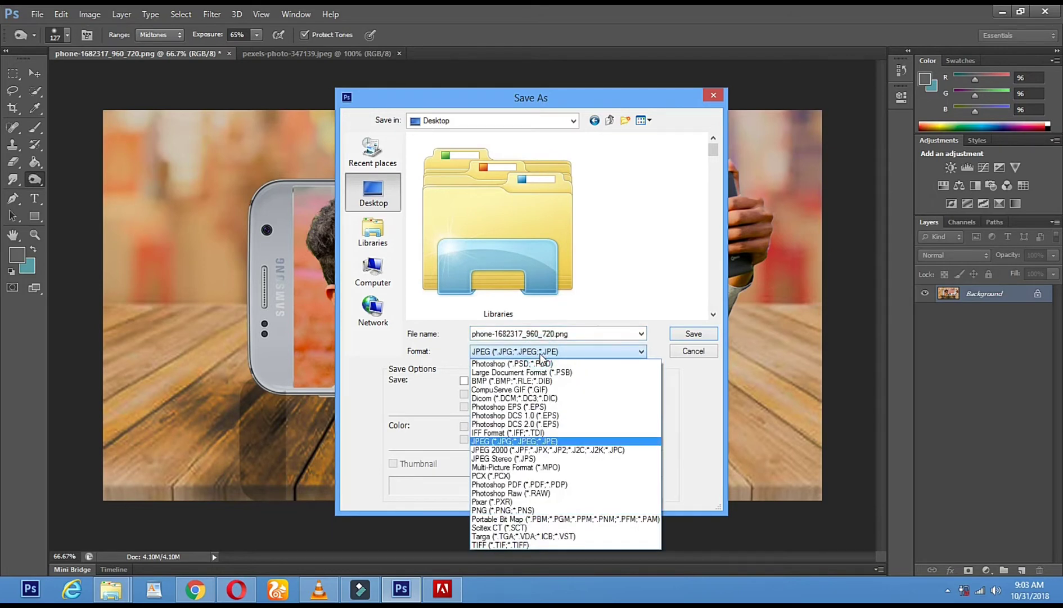
{"action": "left_click", "coordinate": [534, 442]}
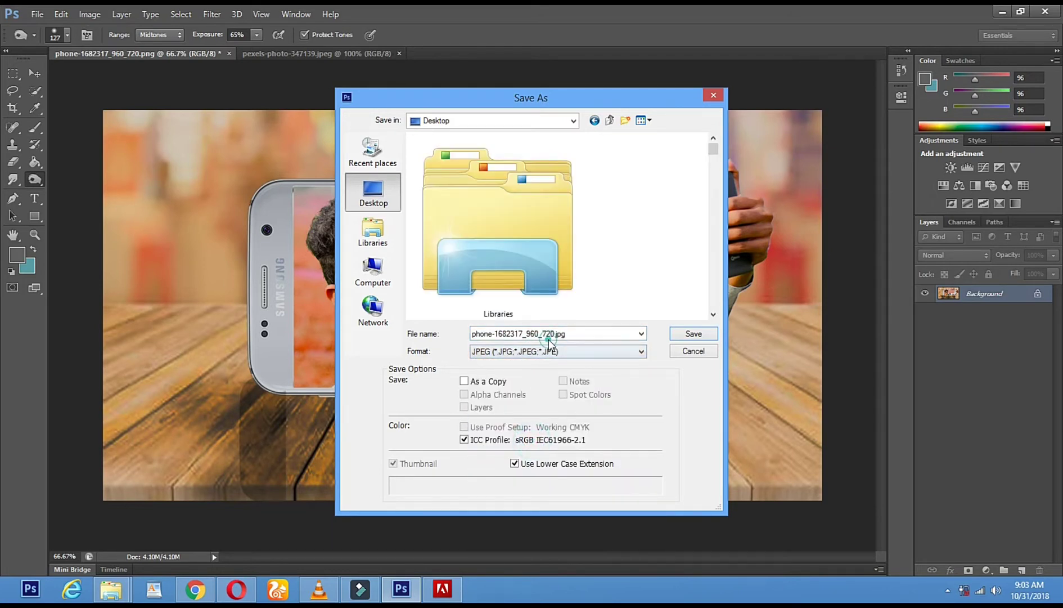
{"action": "type", "text": "Ab"}
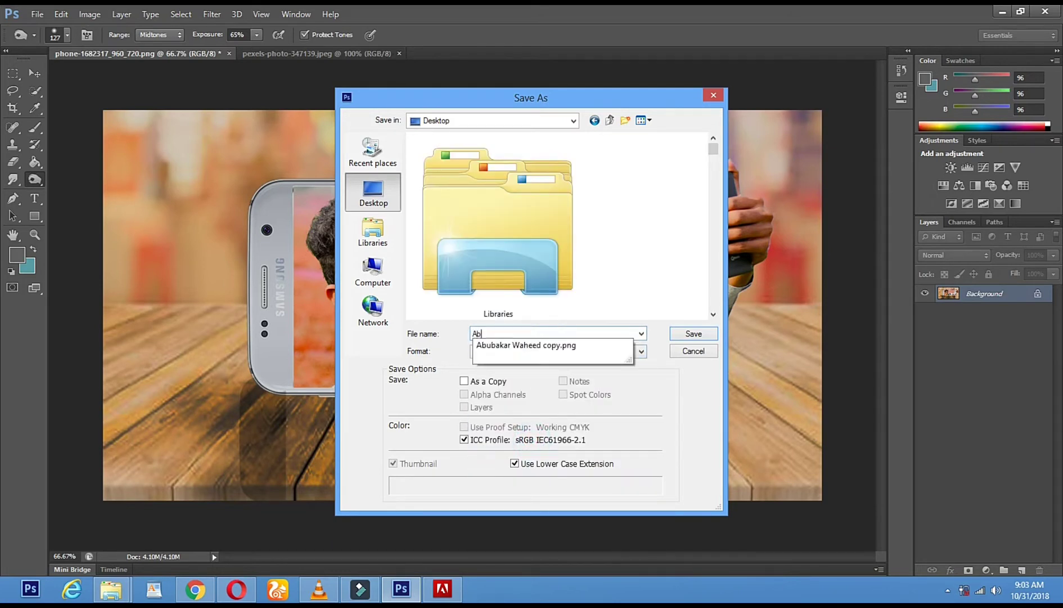
{"action": "type", "text": "ubakar Waheed"}
{"action": "left_click", "coordinate": [676, 333]}
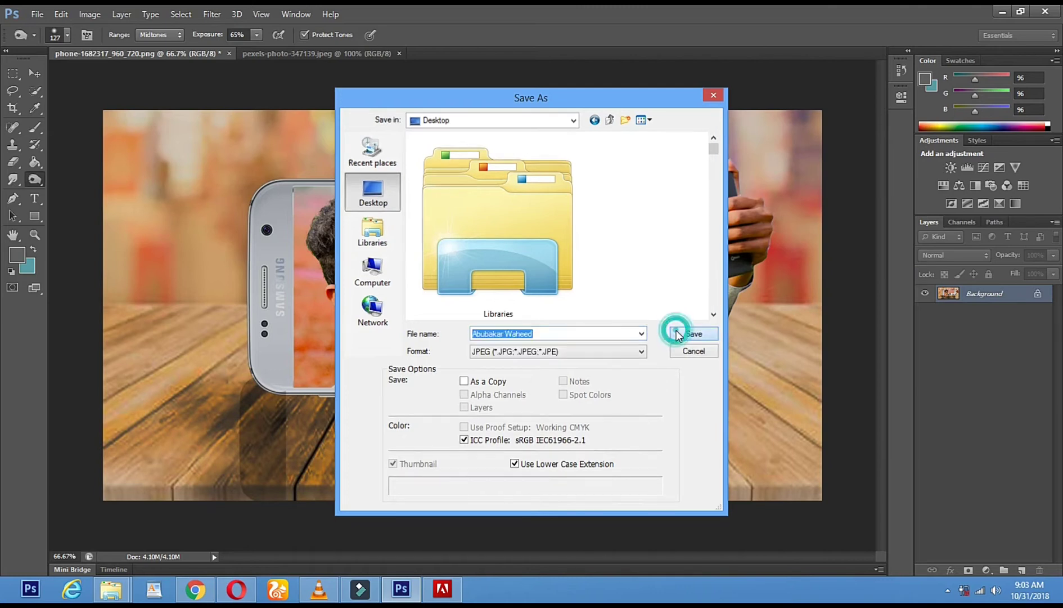
{"action": "left_click", "coordinate": [609, 155]}
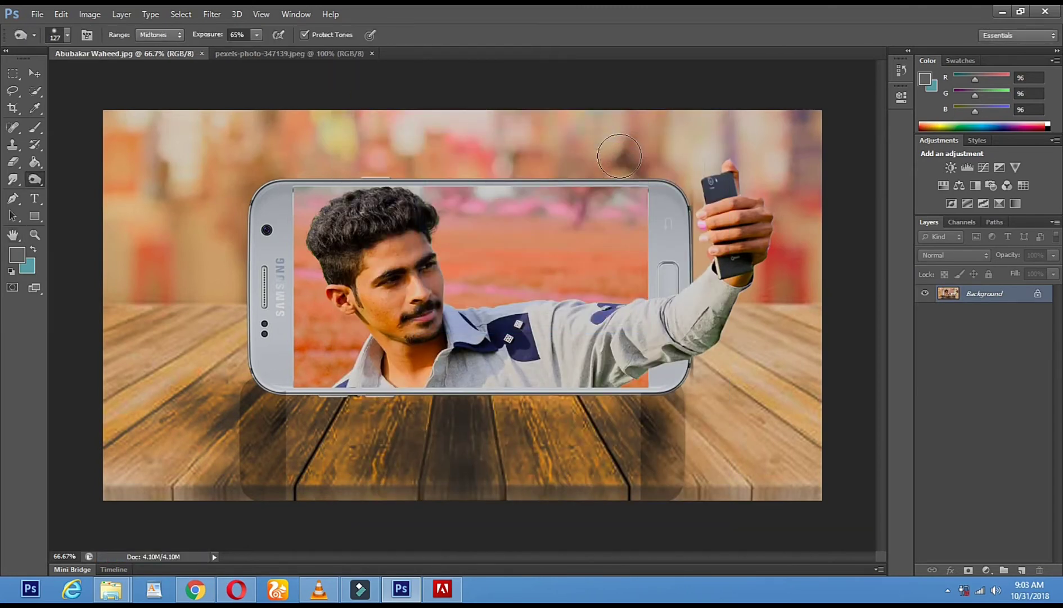
{"action": "left_click", "coordinate": [946, 589]}
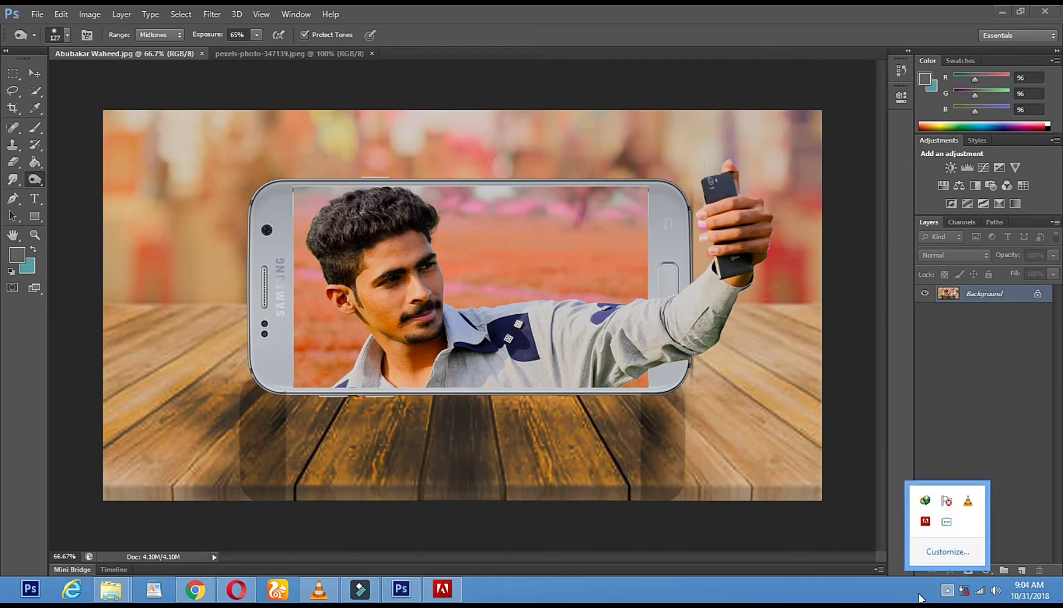
{"action": "right_click", "coordinate": [947, 521]}
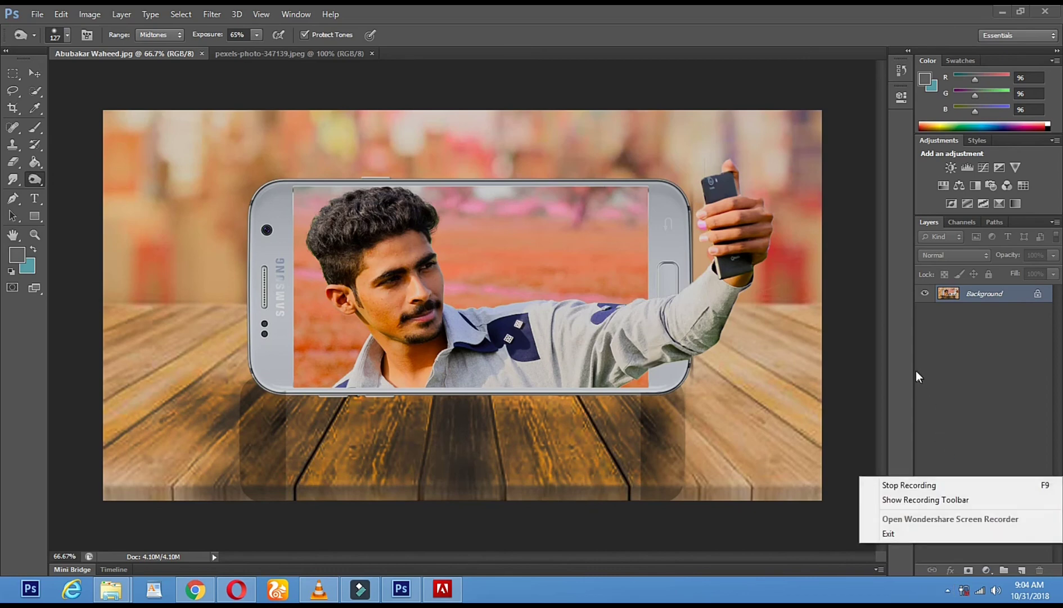